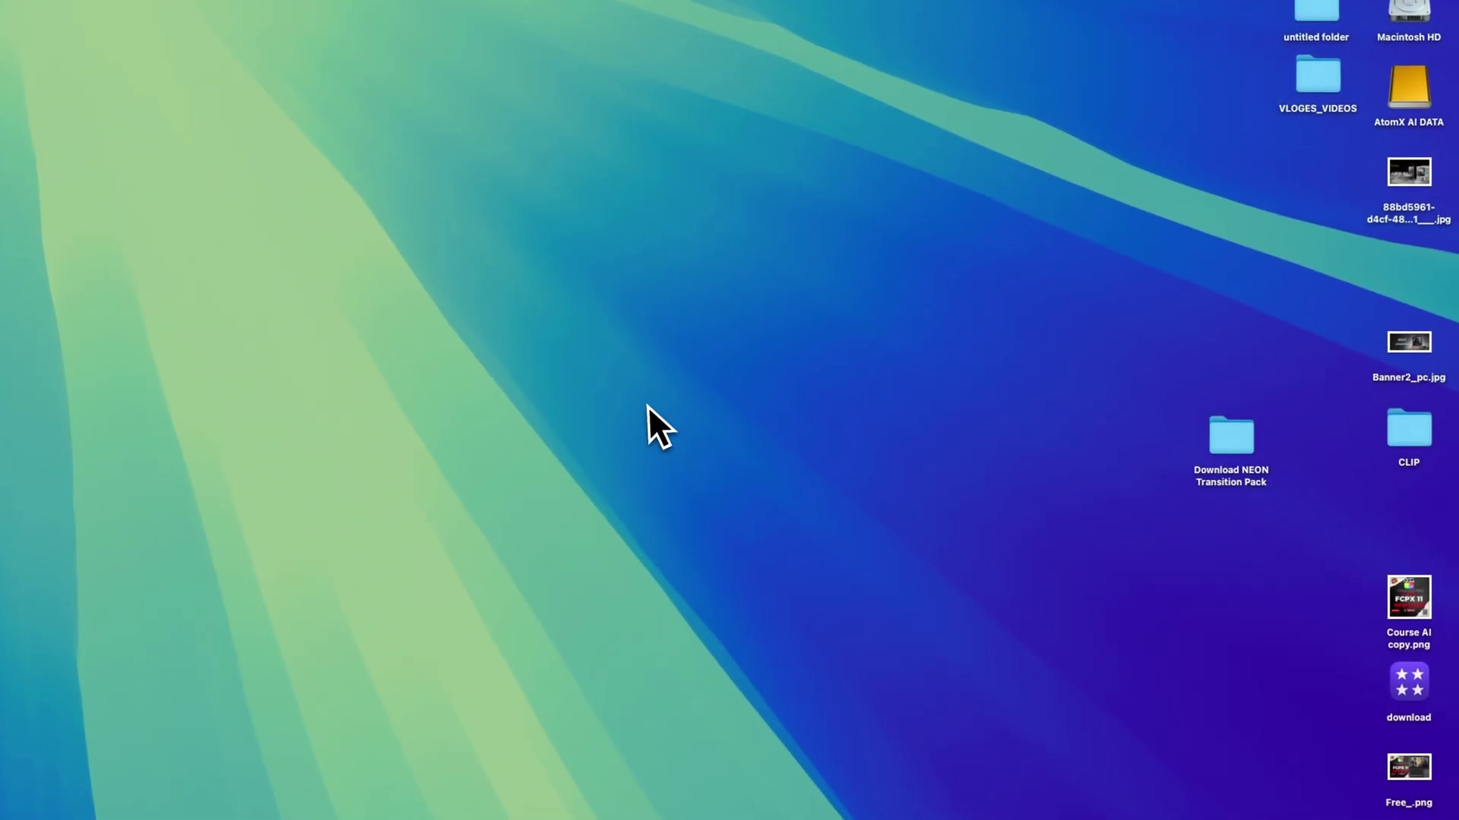
Drag the Download NEON Transition Pack folder from the icon column into the middle of the desktop
left_click_drag(1236, 428, 696, 415)
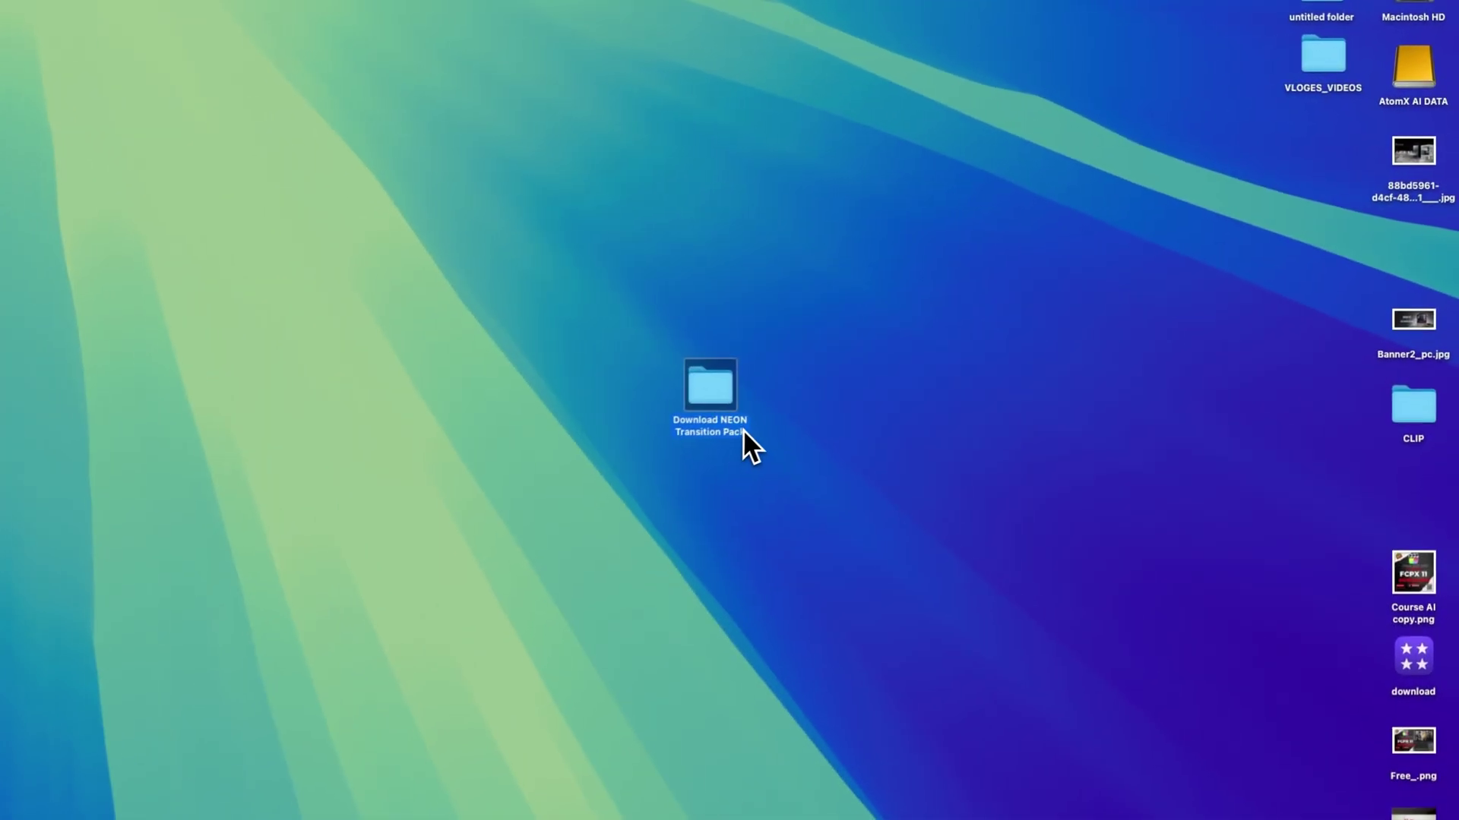
left_click_drag(731, 435, 758, 438)
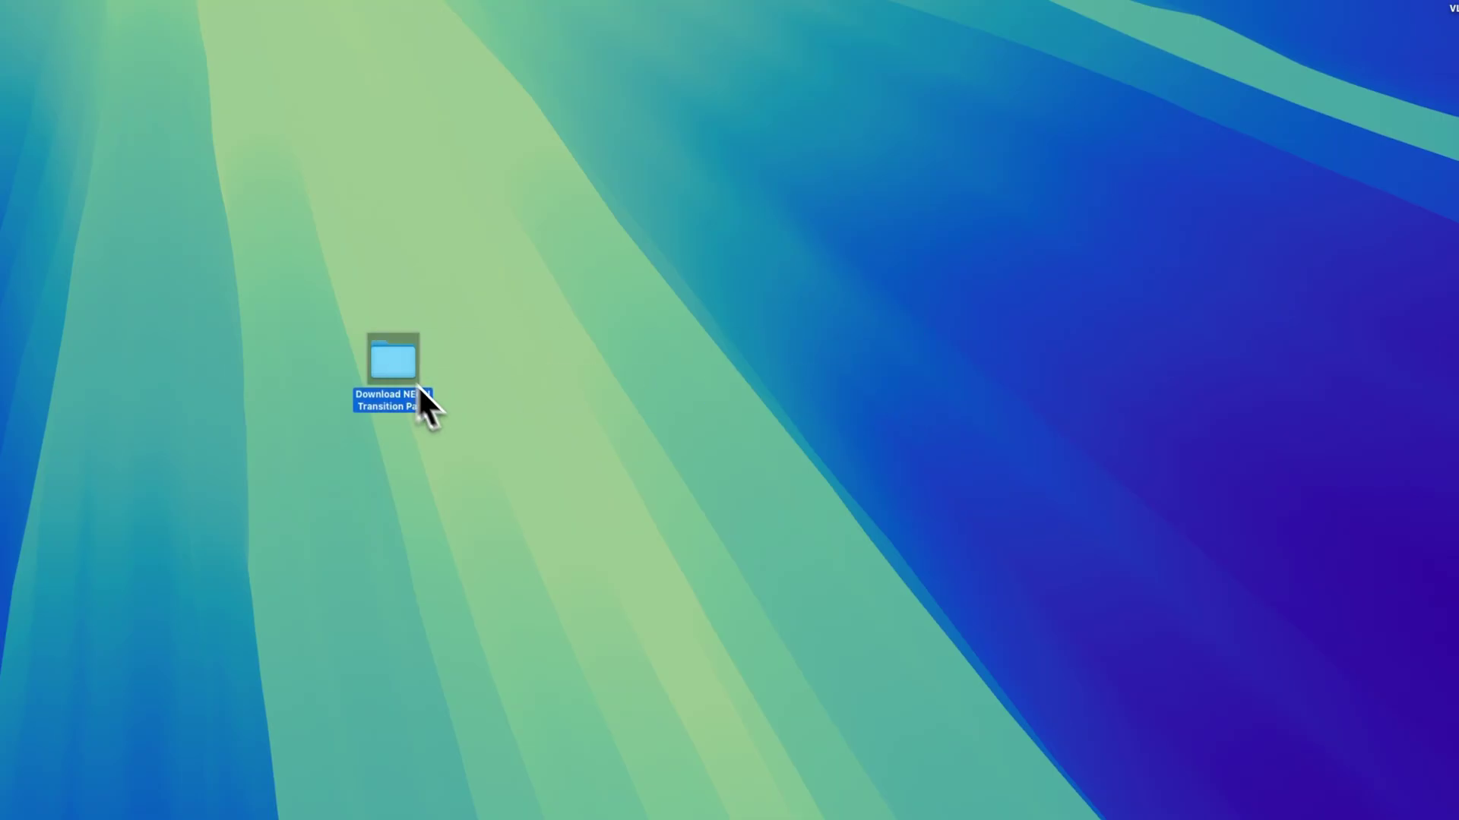
Copy the NEON folder and paste two copies onto the desktop
right_click(392, 364)
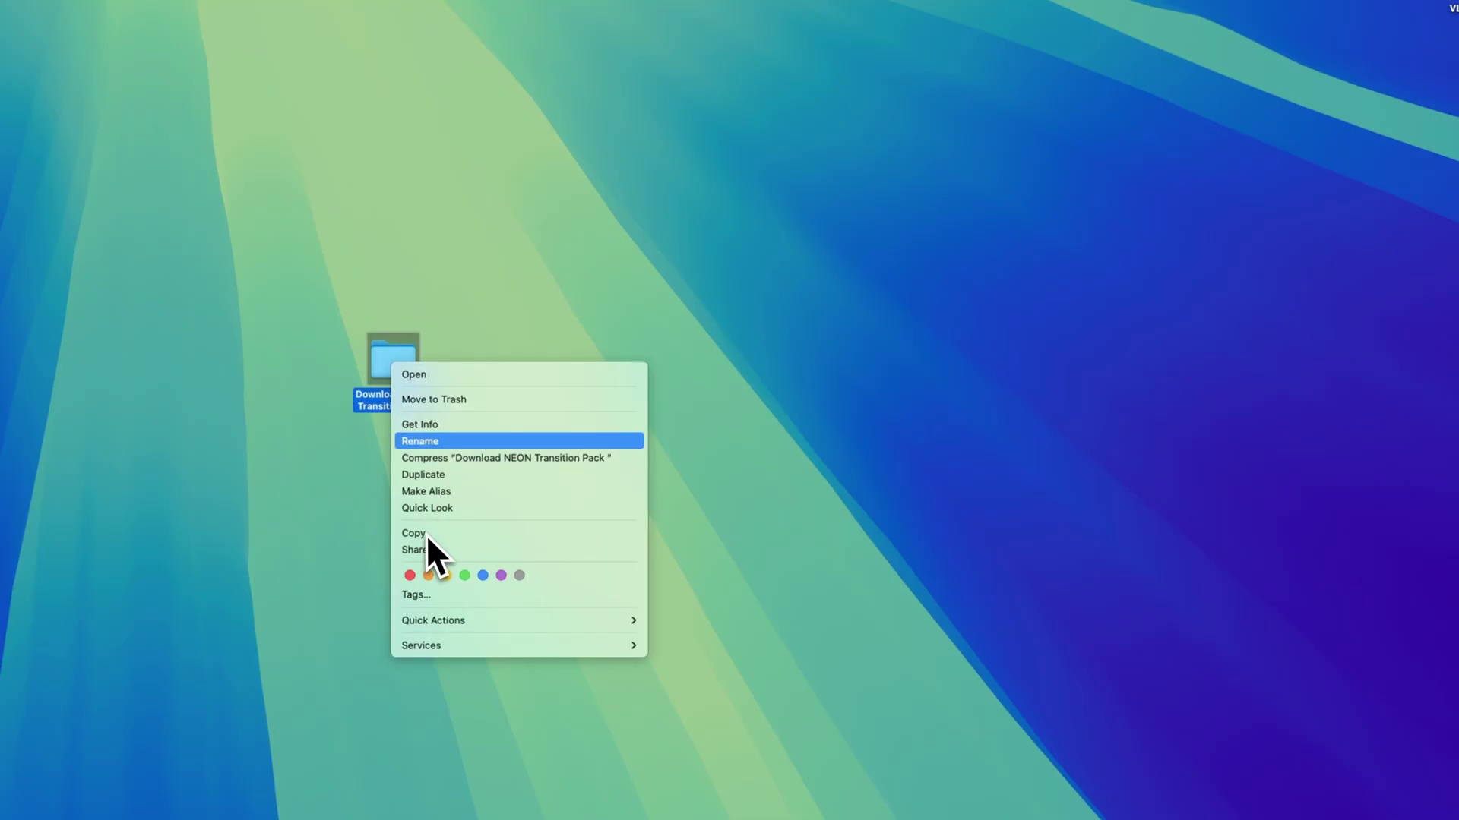
right_click(662, 457)
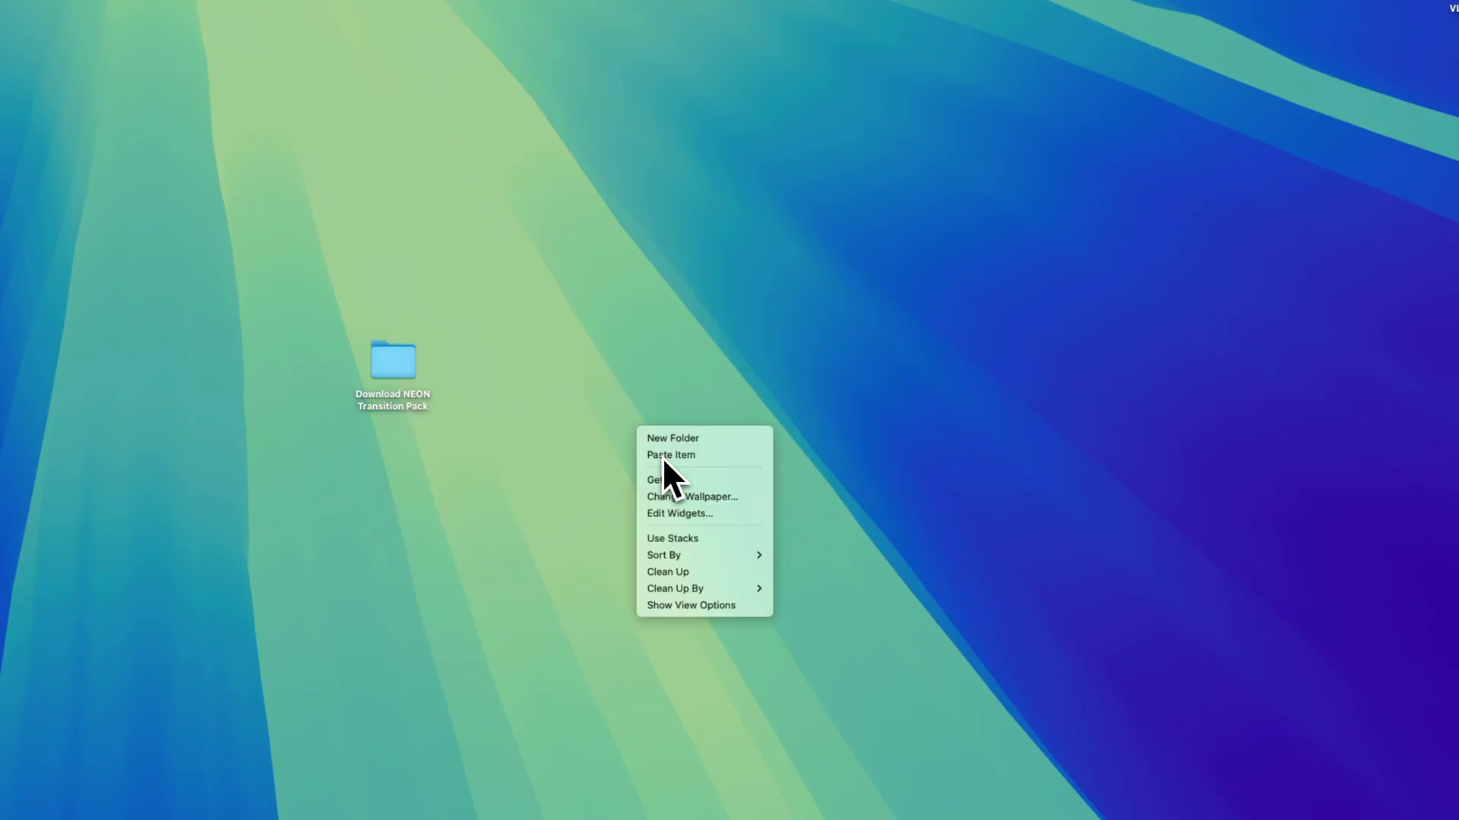
left_click(662, 454)
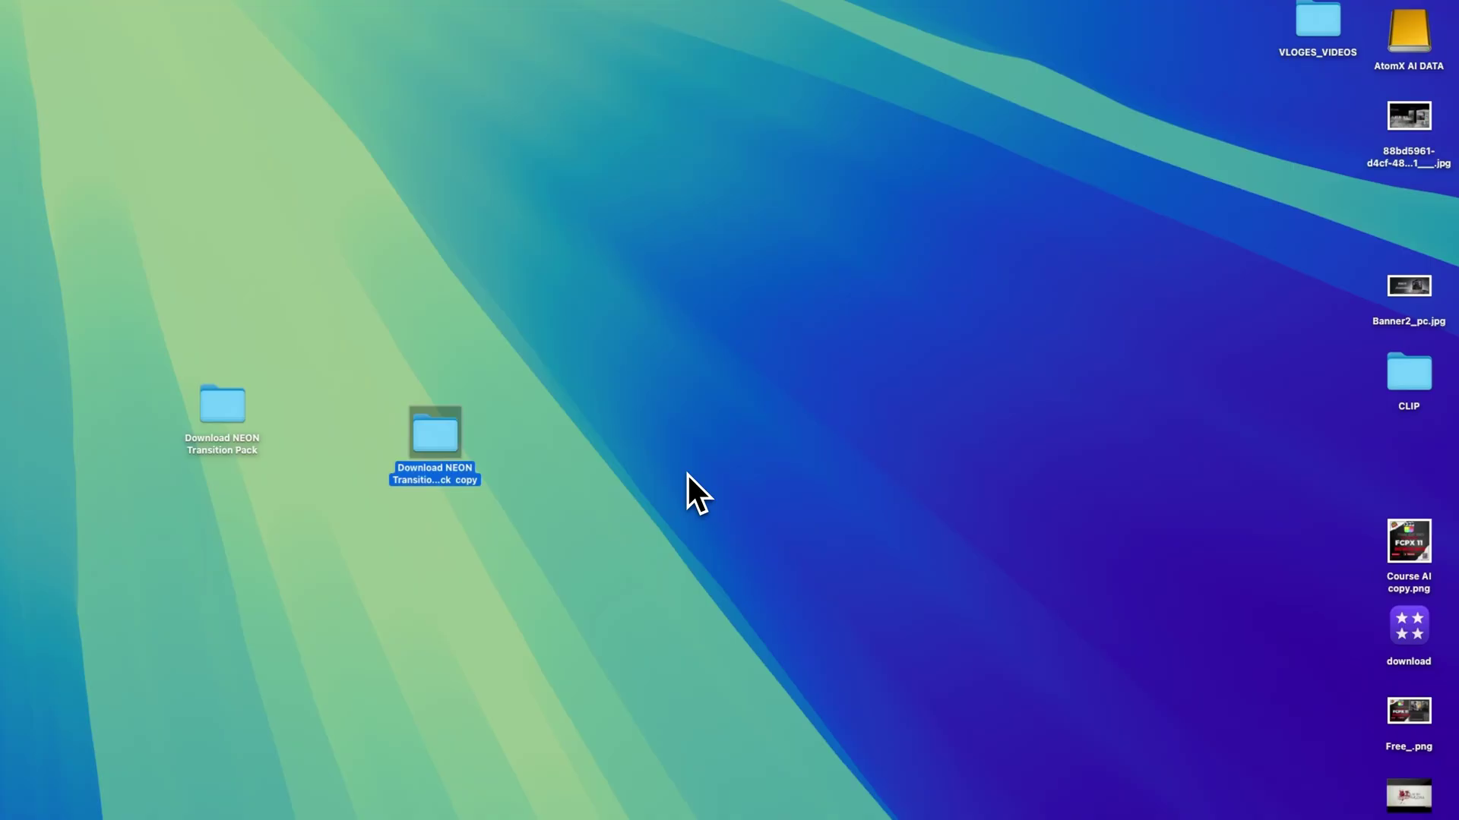
right_click(655, 441)
left_click(721, 467)
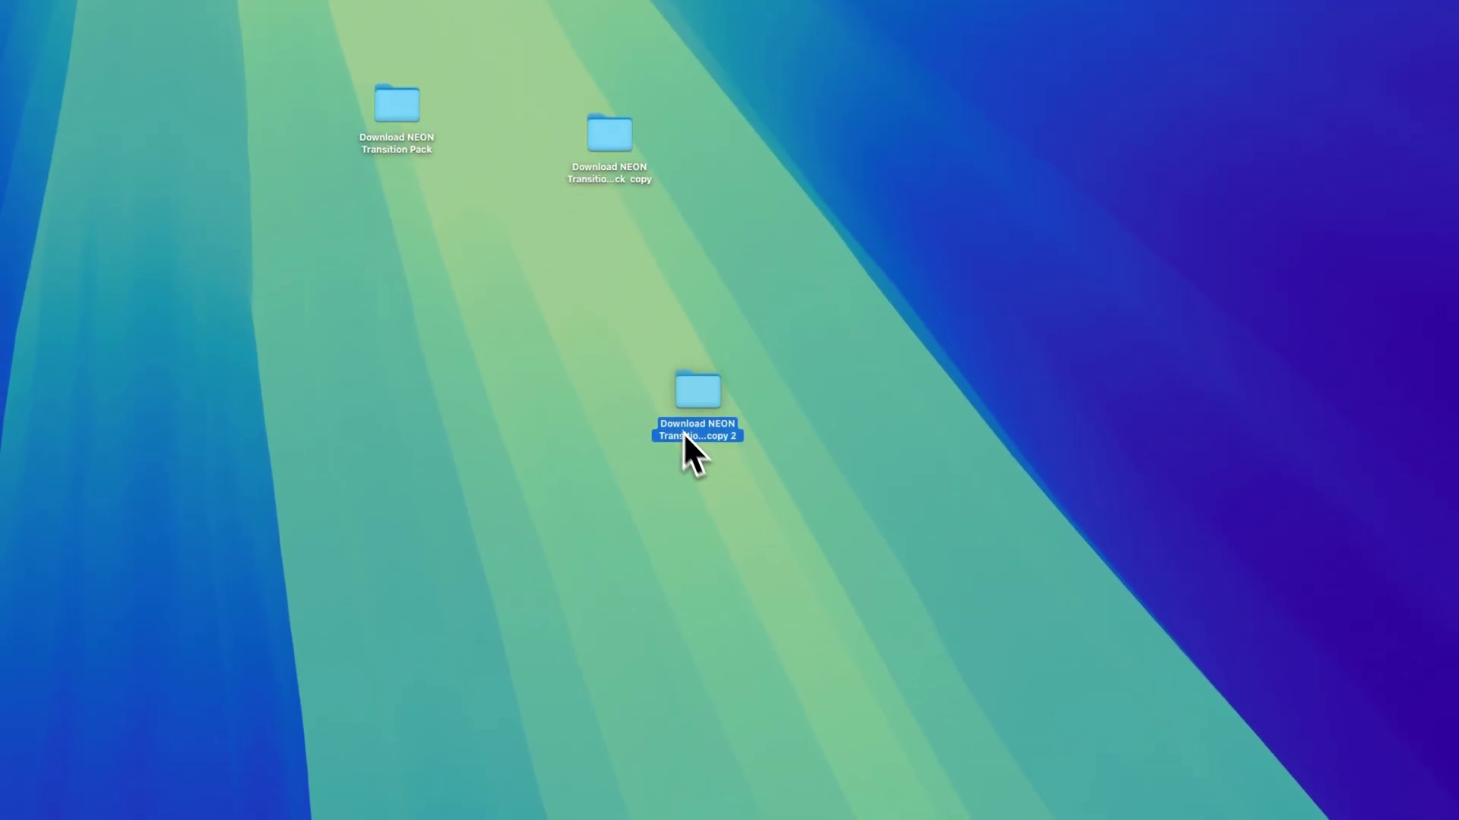
Rename the 'copy 2' folder so its name ends in Part 03
right_click(647, 395)
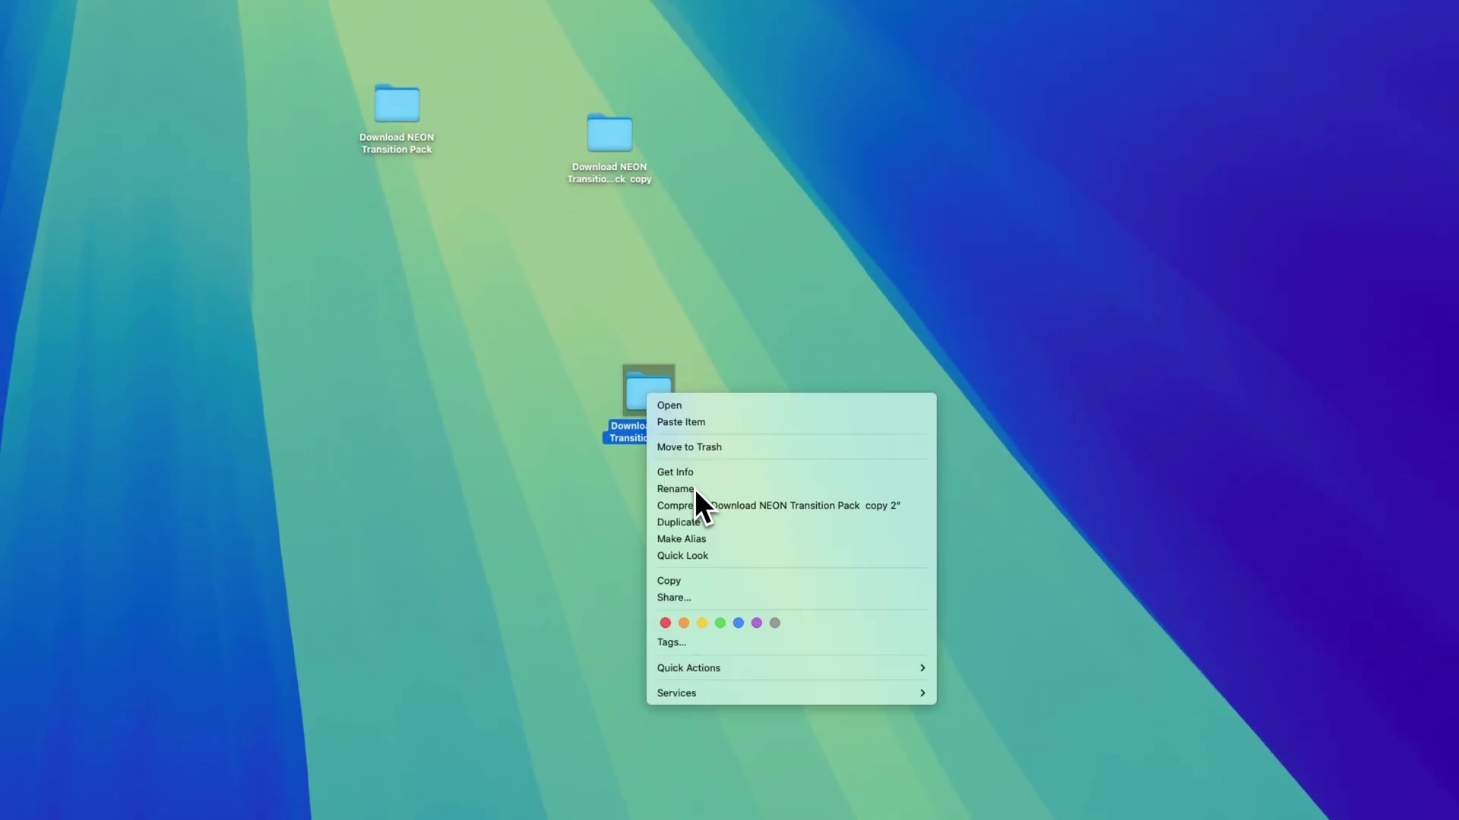
left_click(688, 488)
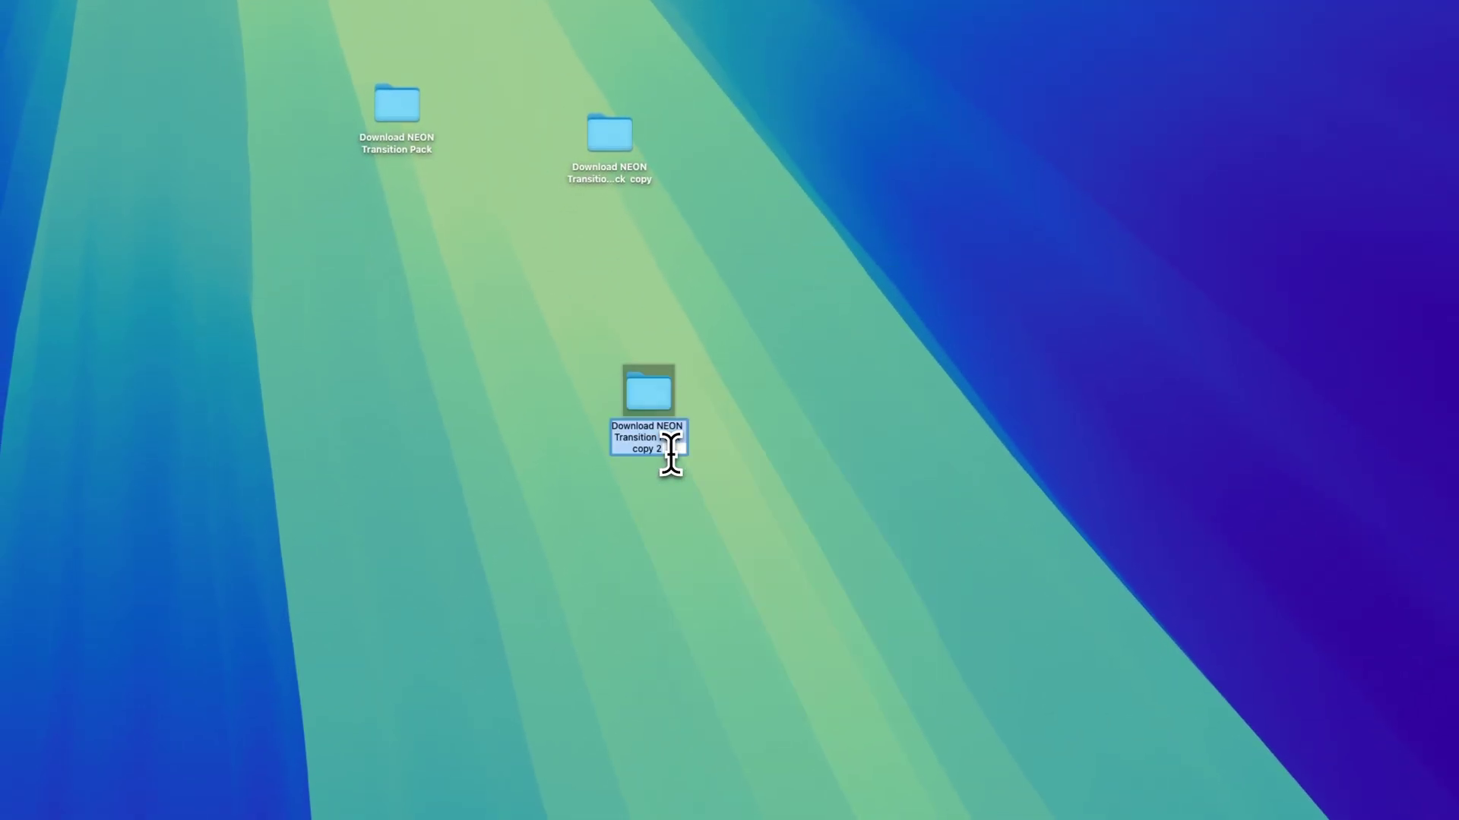
left_click(623, 448)
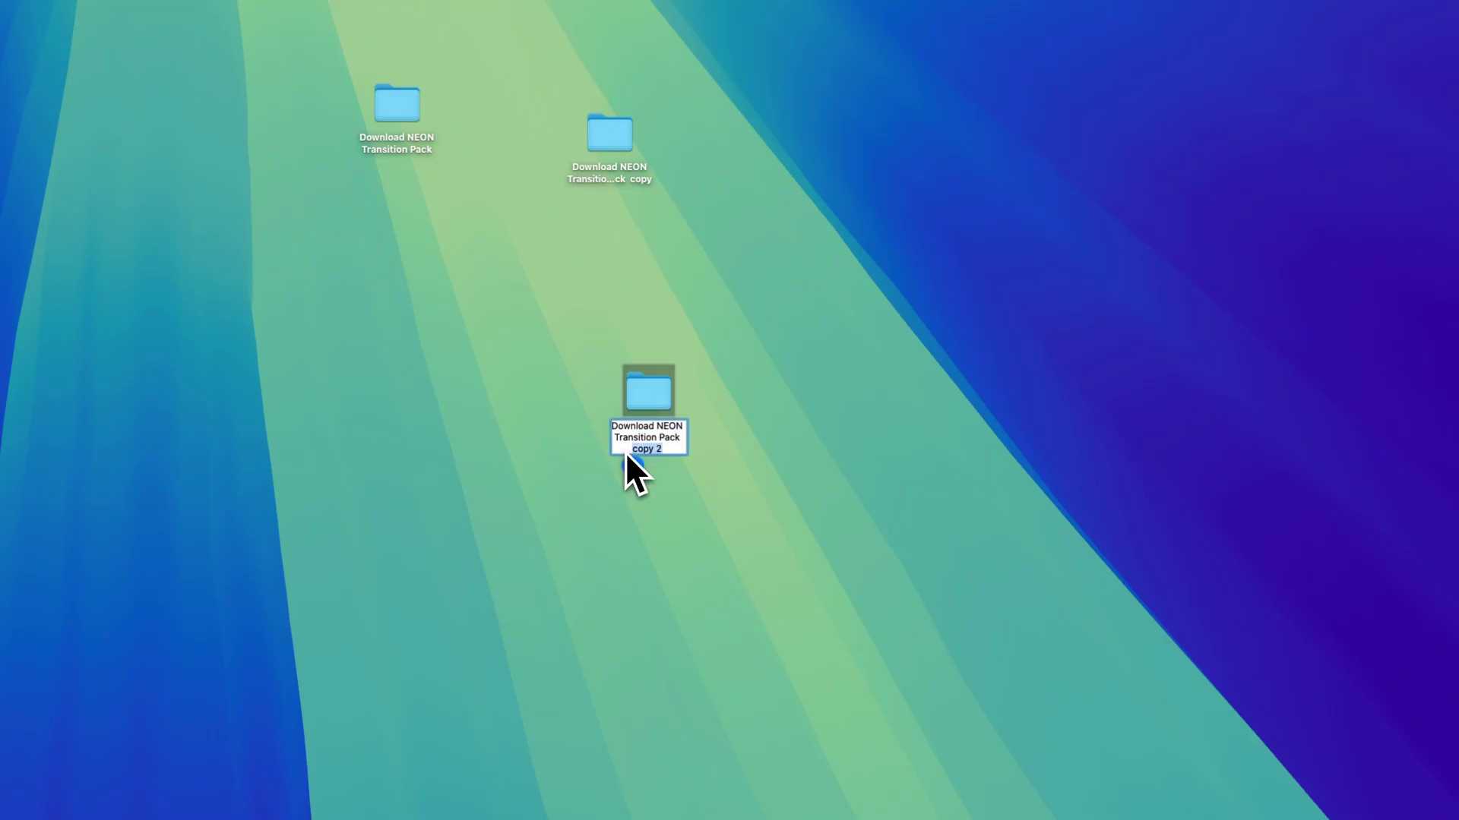
type("Part")
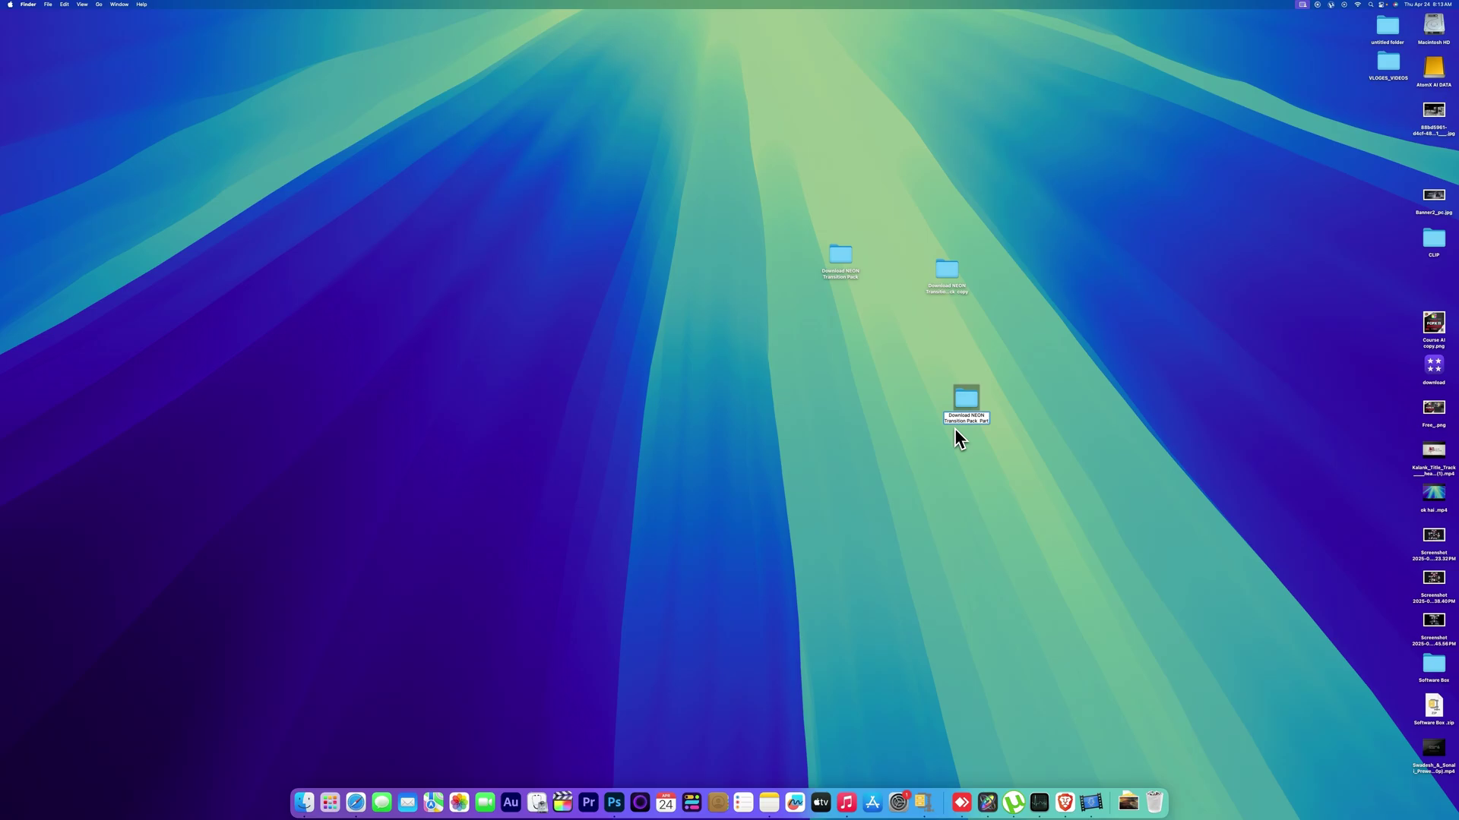
type(" 03")
key("Return")
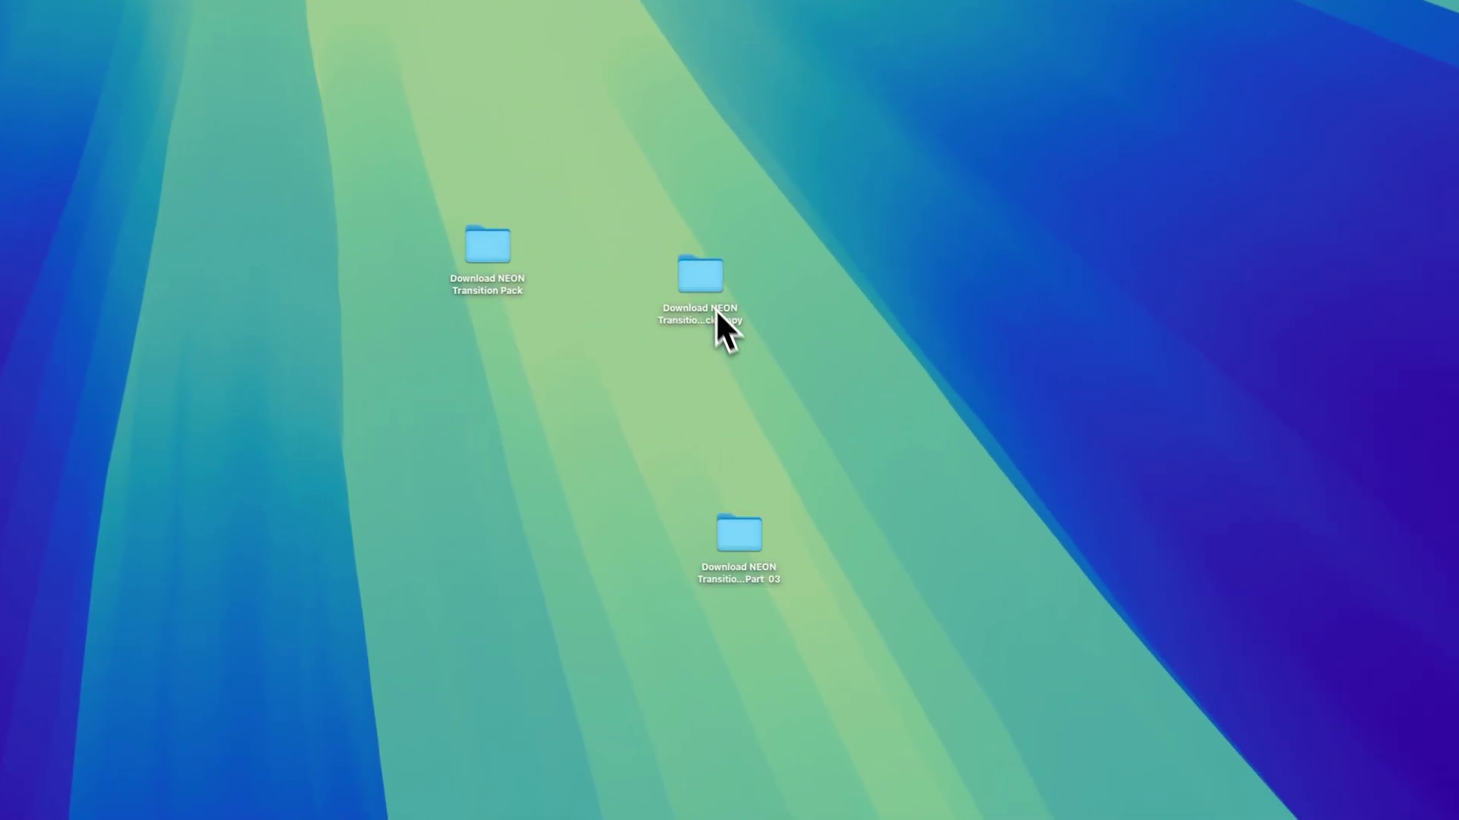
Rename the 'copy' folder to Part 02 and the original folder to Part 01
right_click(707, 283)
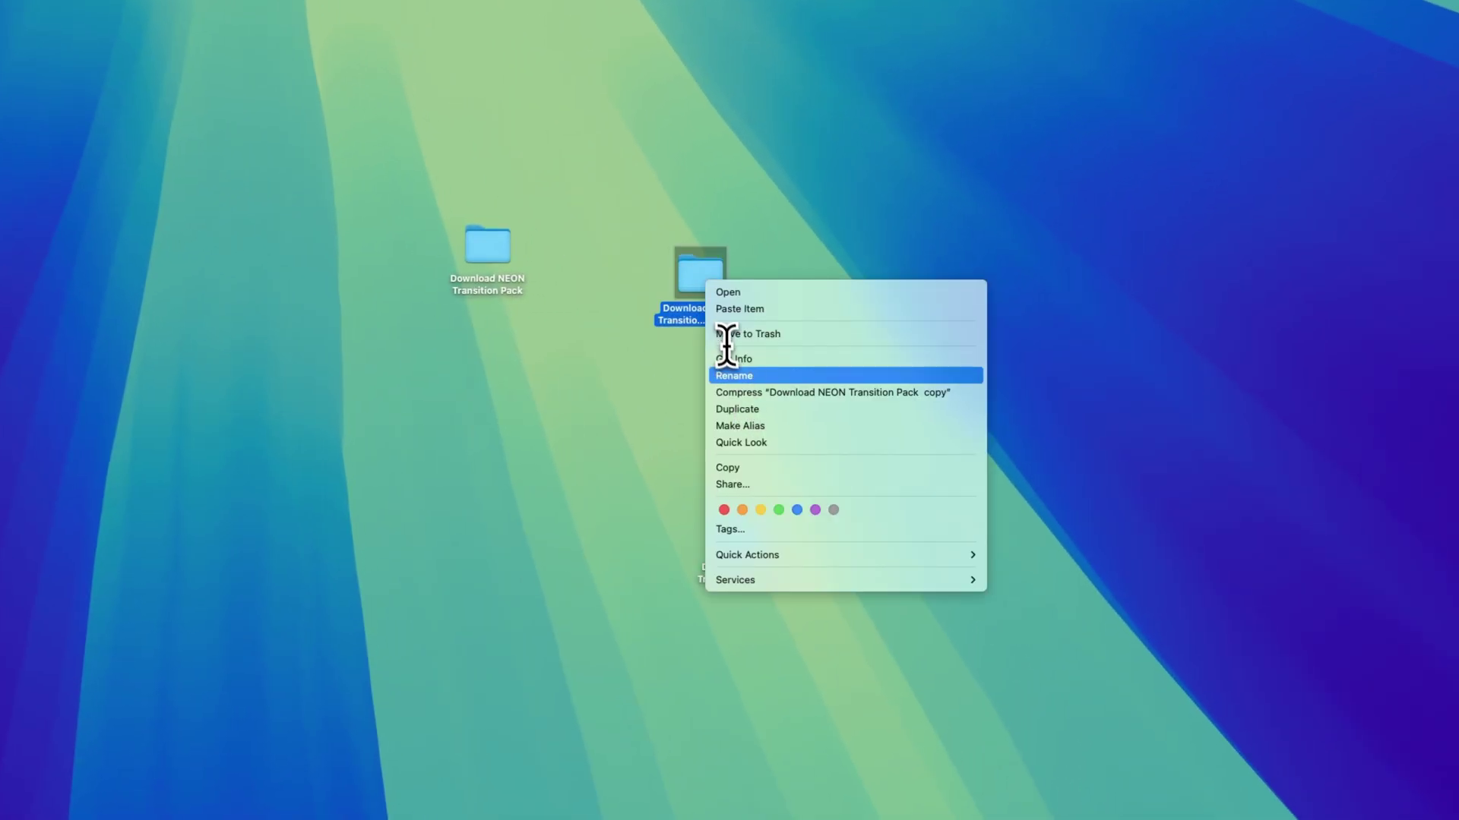
left_click(728, 375)
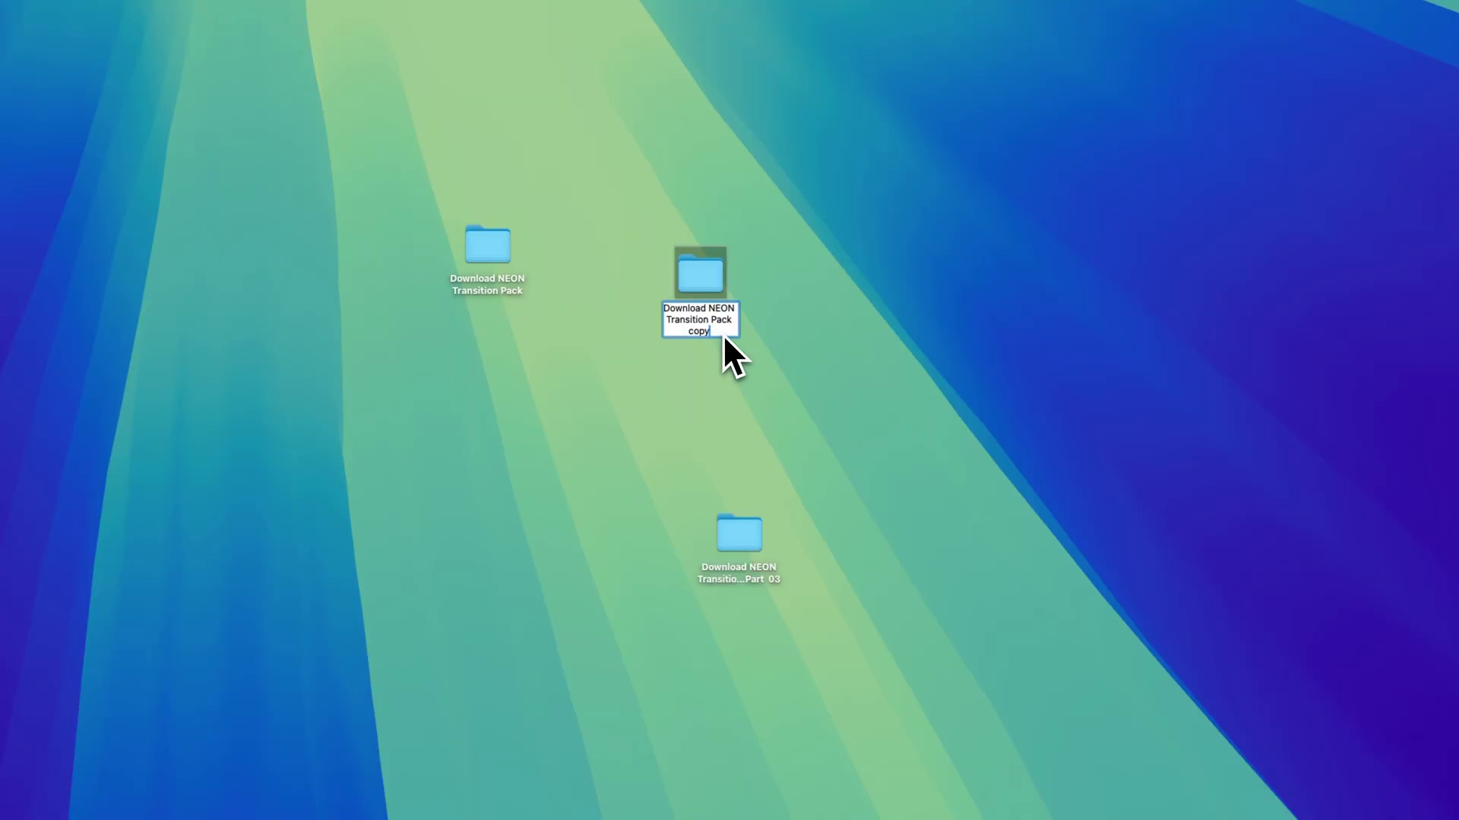
key("BackSpace")
key("BackSpace")
key("BackSpace")
type("_P")
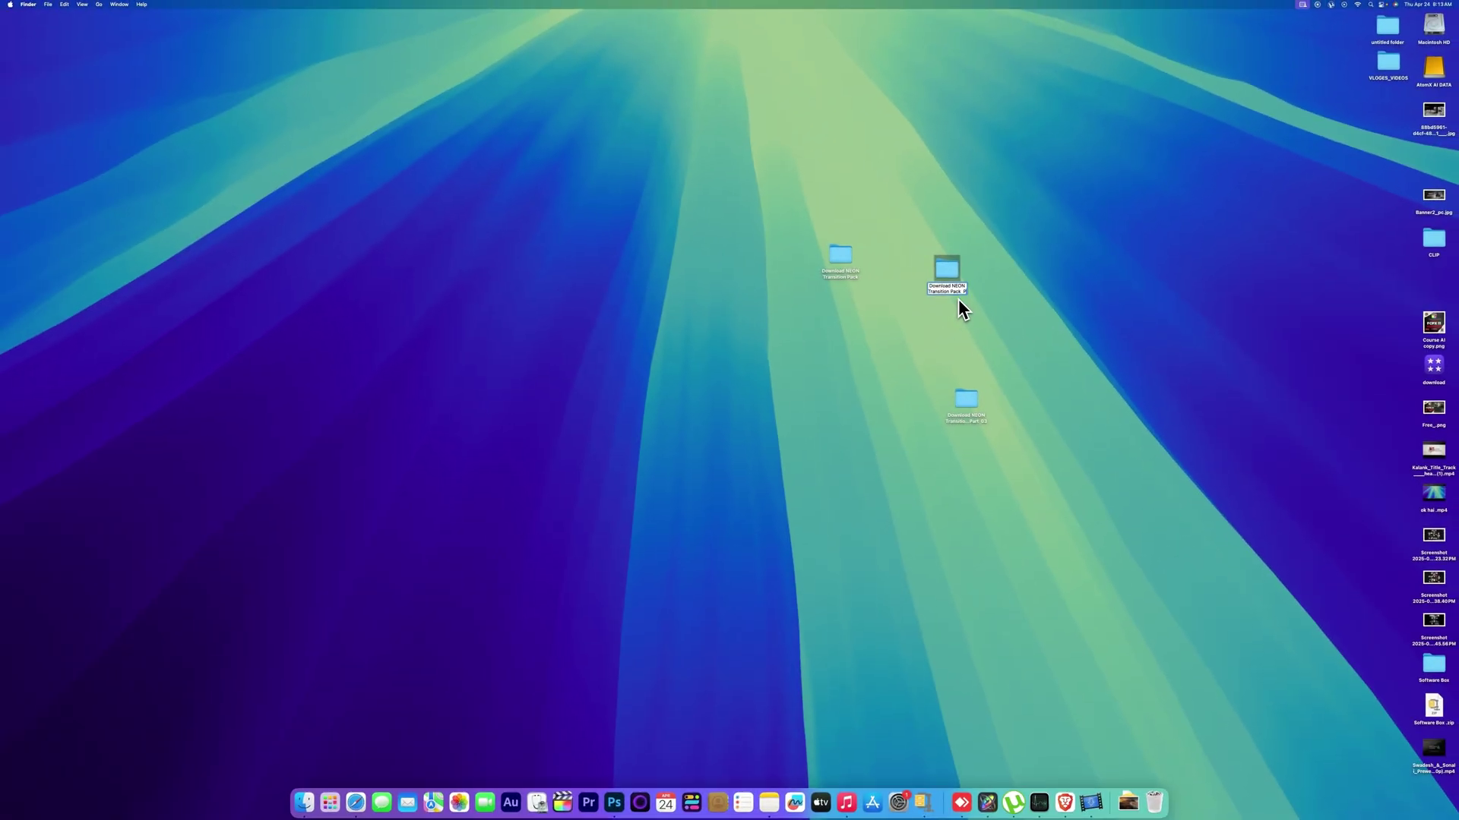
type(" 02")
key("Return")
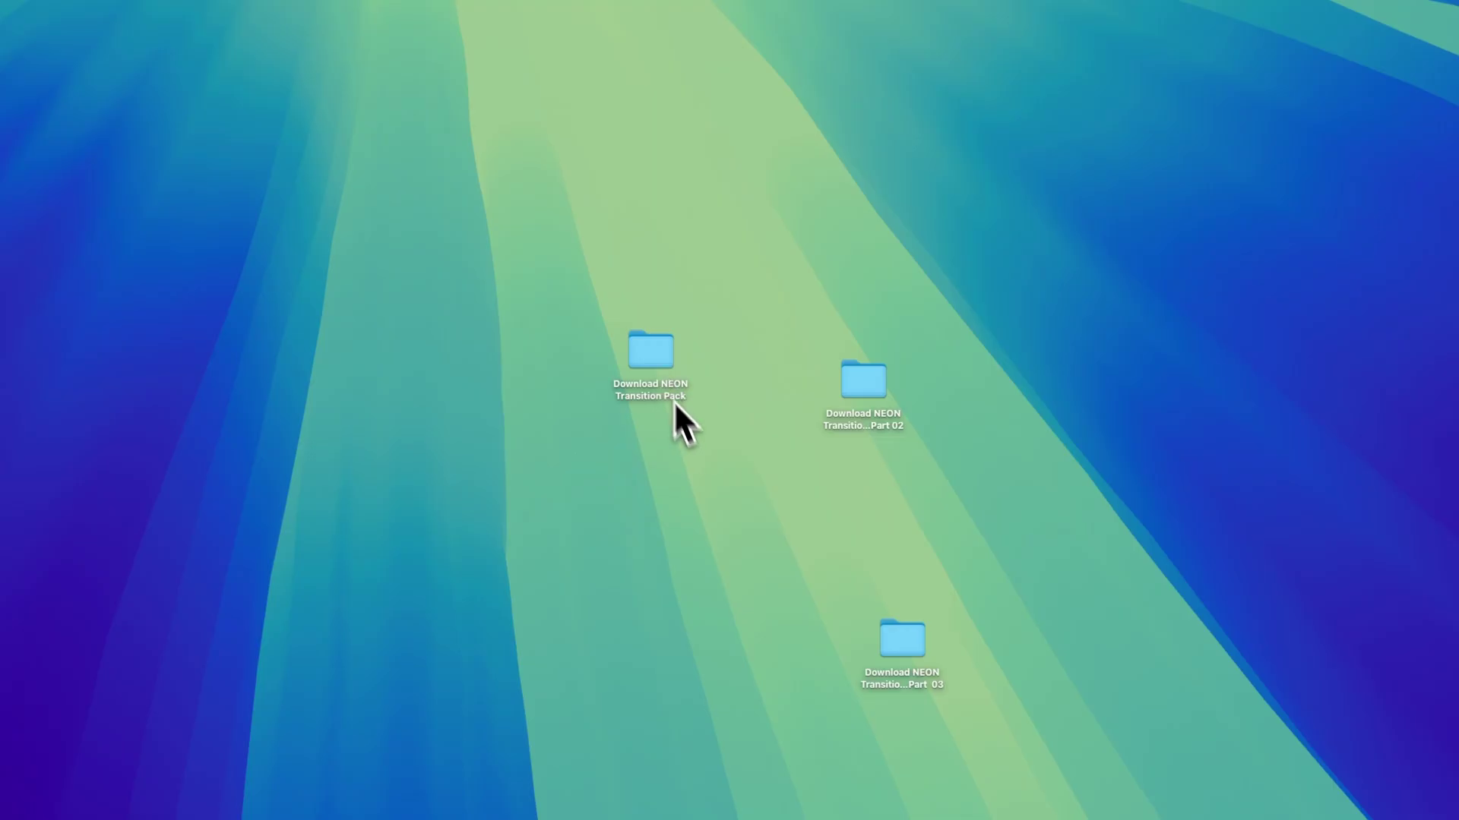
right_click(675, 403)
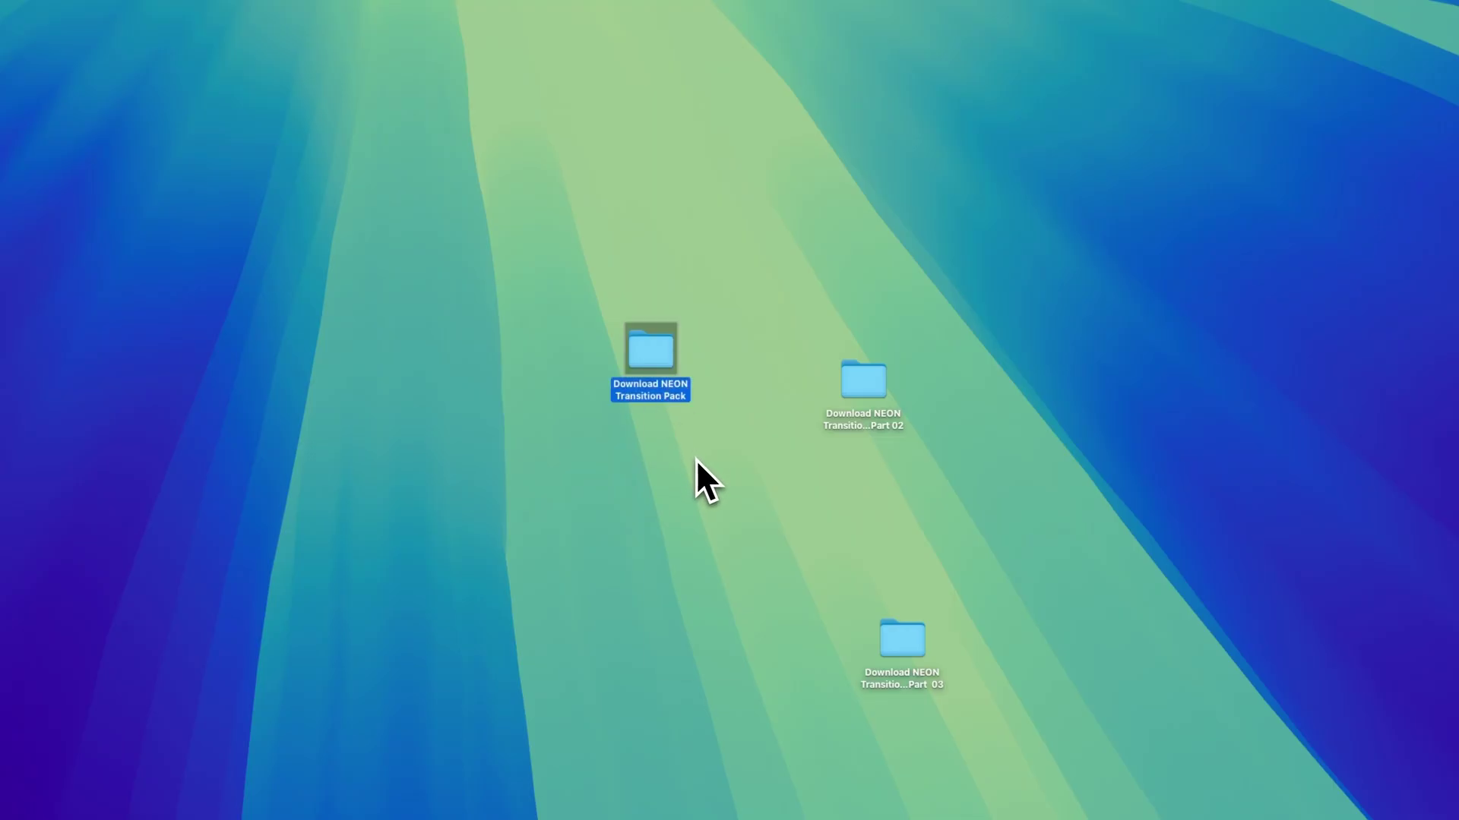
key("Escape")
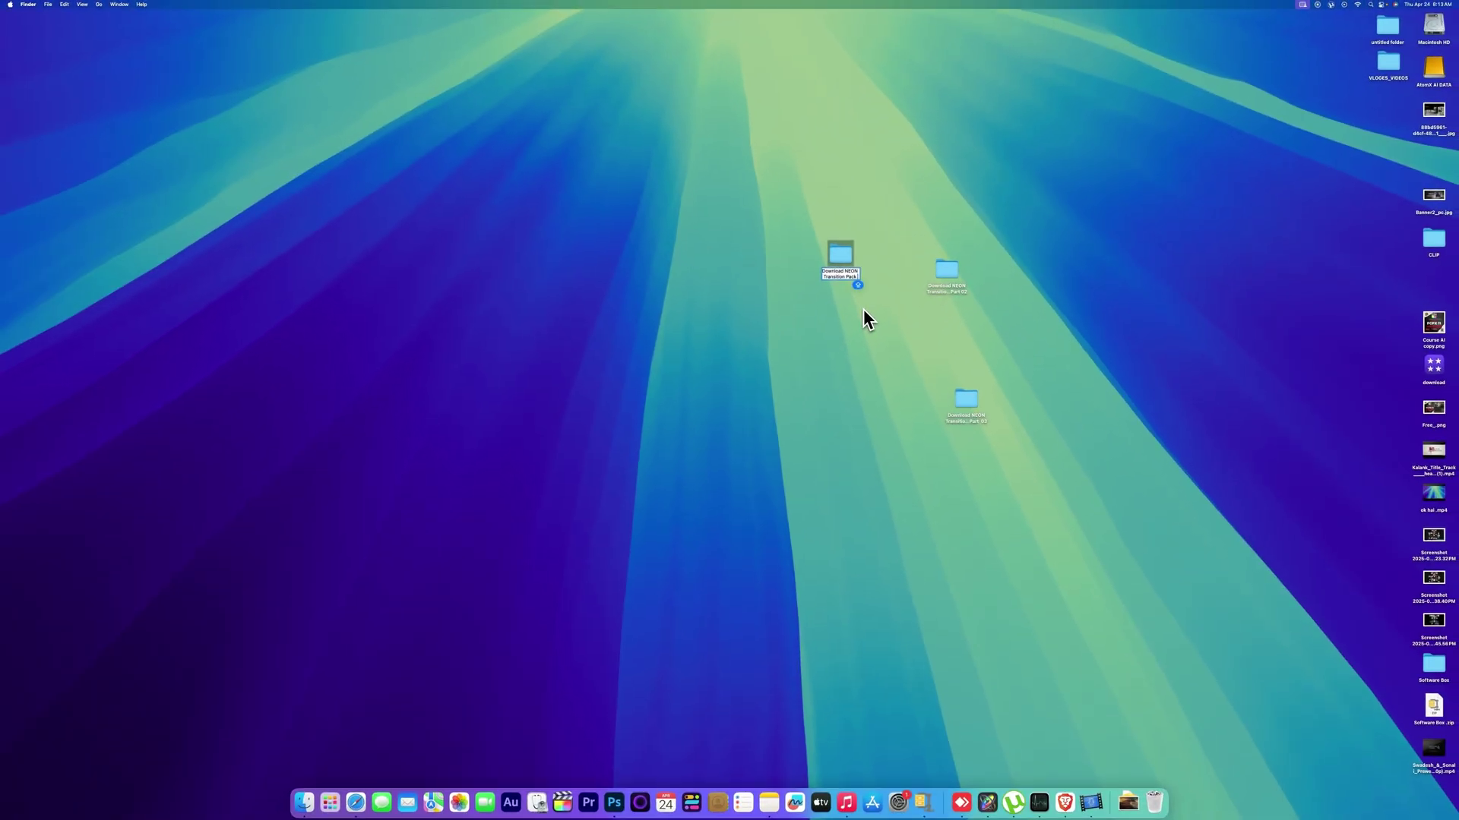
type("Part 01")
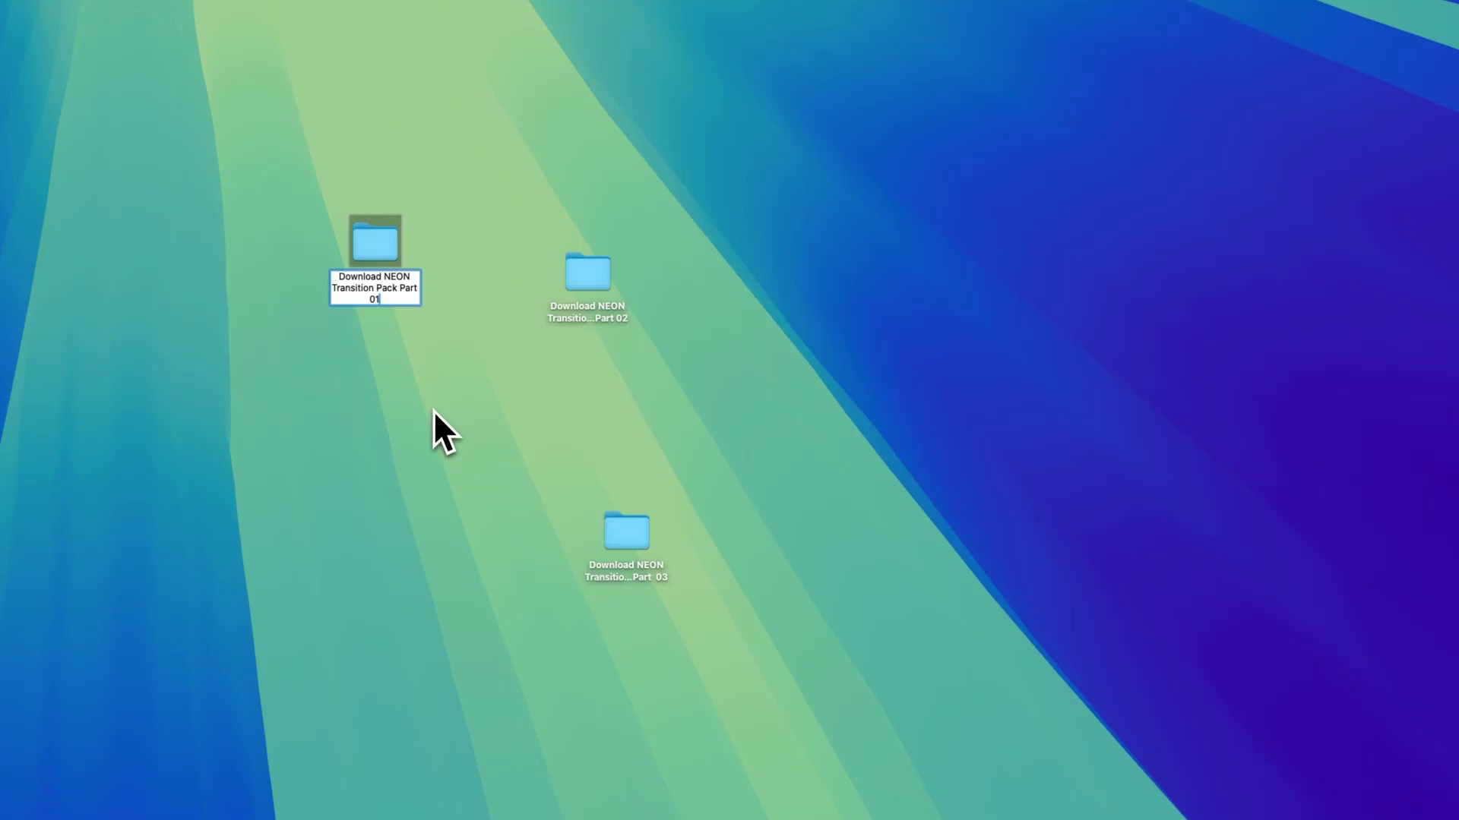
left_click(433, 411)
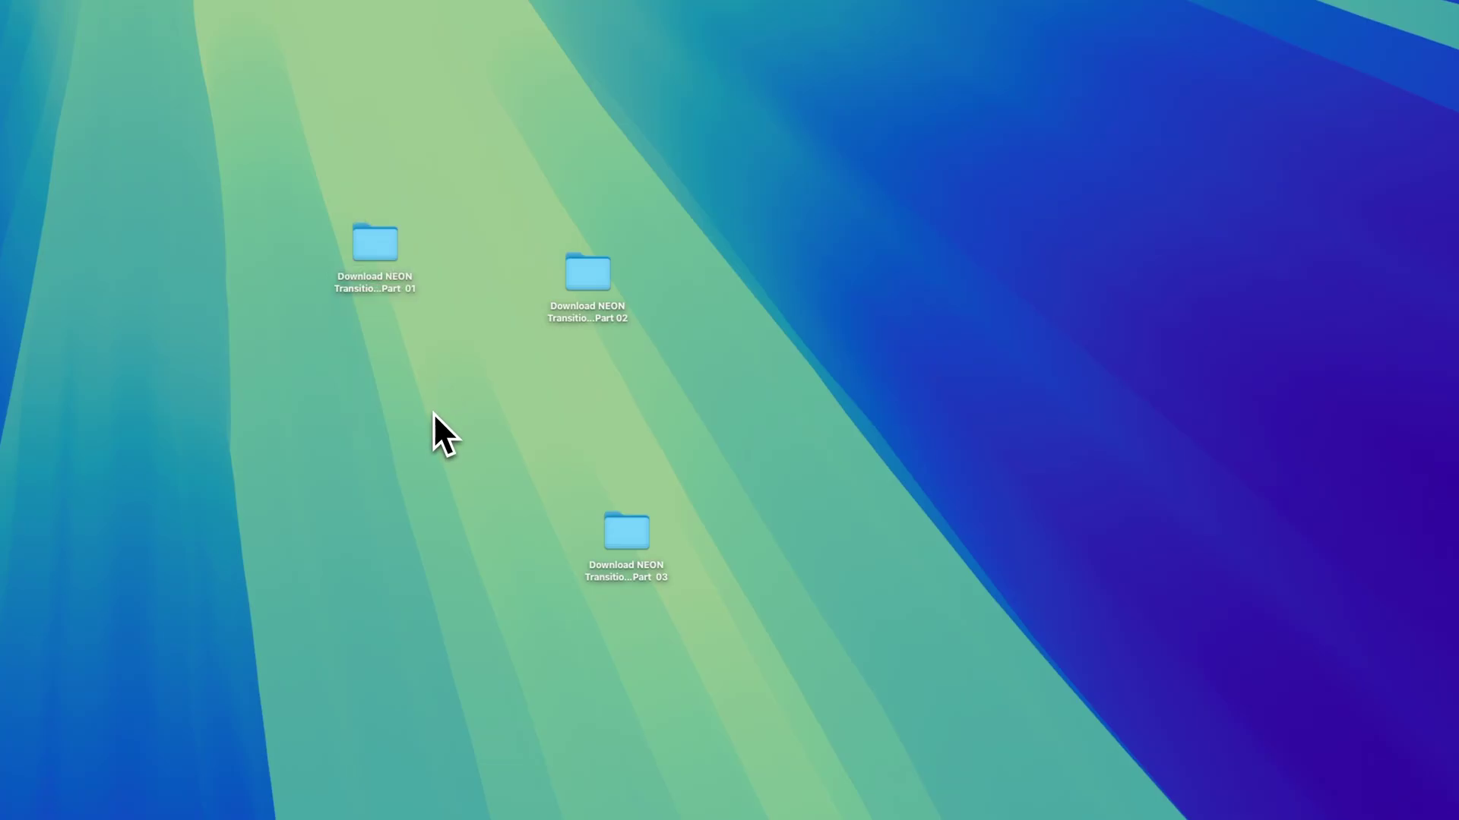
Drag Part 01, Part 02 and Part 03 into an evenly spaced vertical column, in order
left_click(392, 275)
left_click_drag(374, 243, 460, 188)
left_click_drag(587, 273, 469, 275)
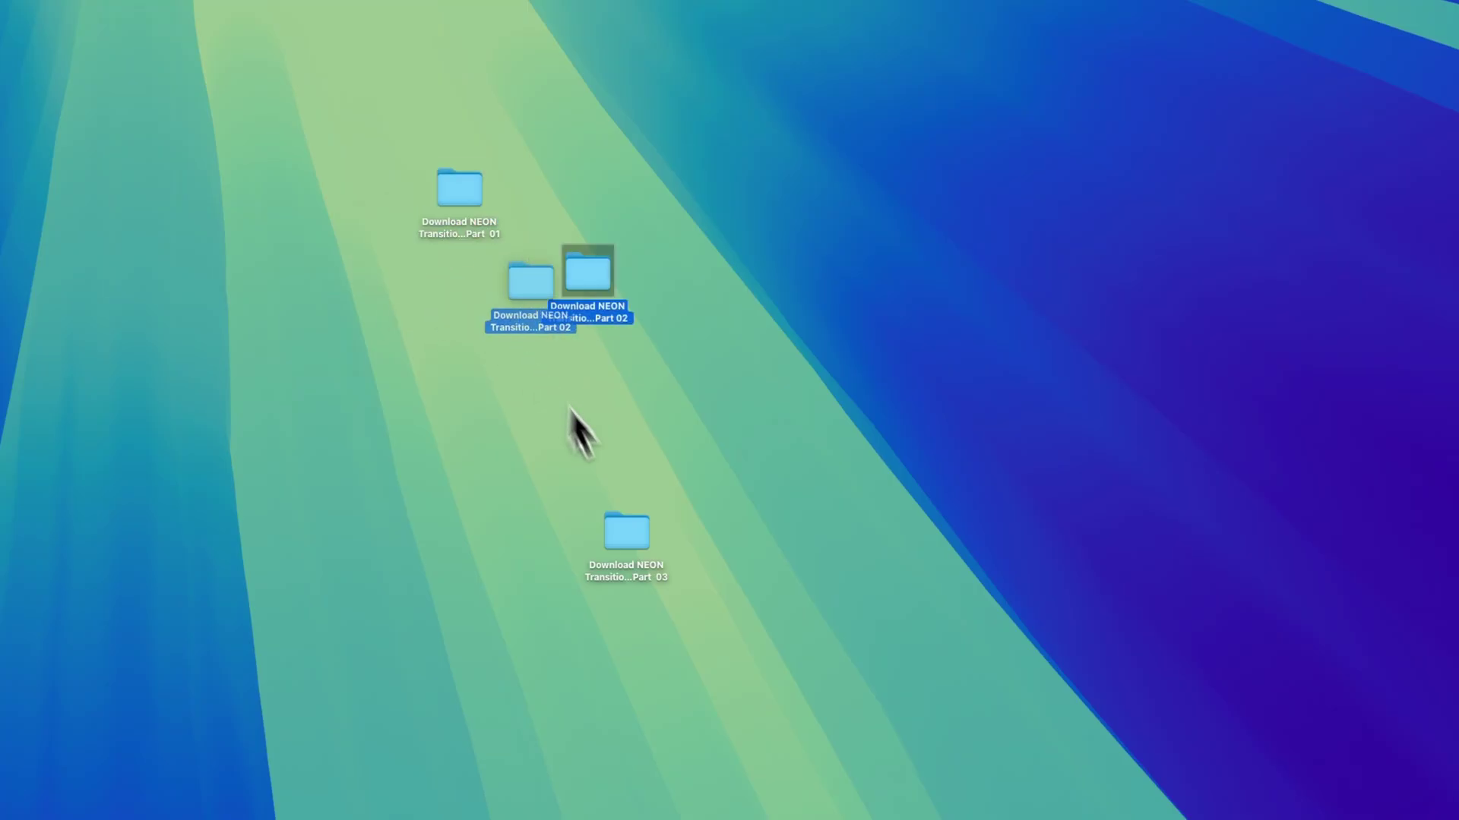
left_click_drag(626, 531, 460, 410)
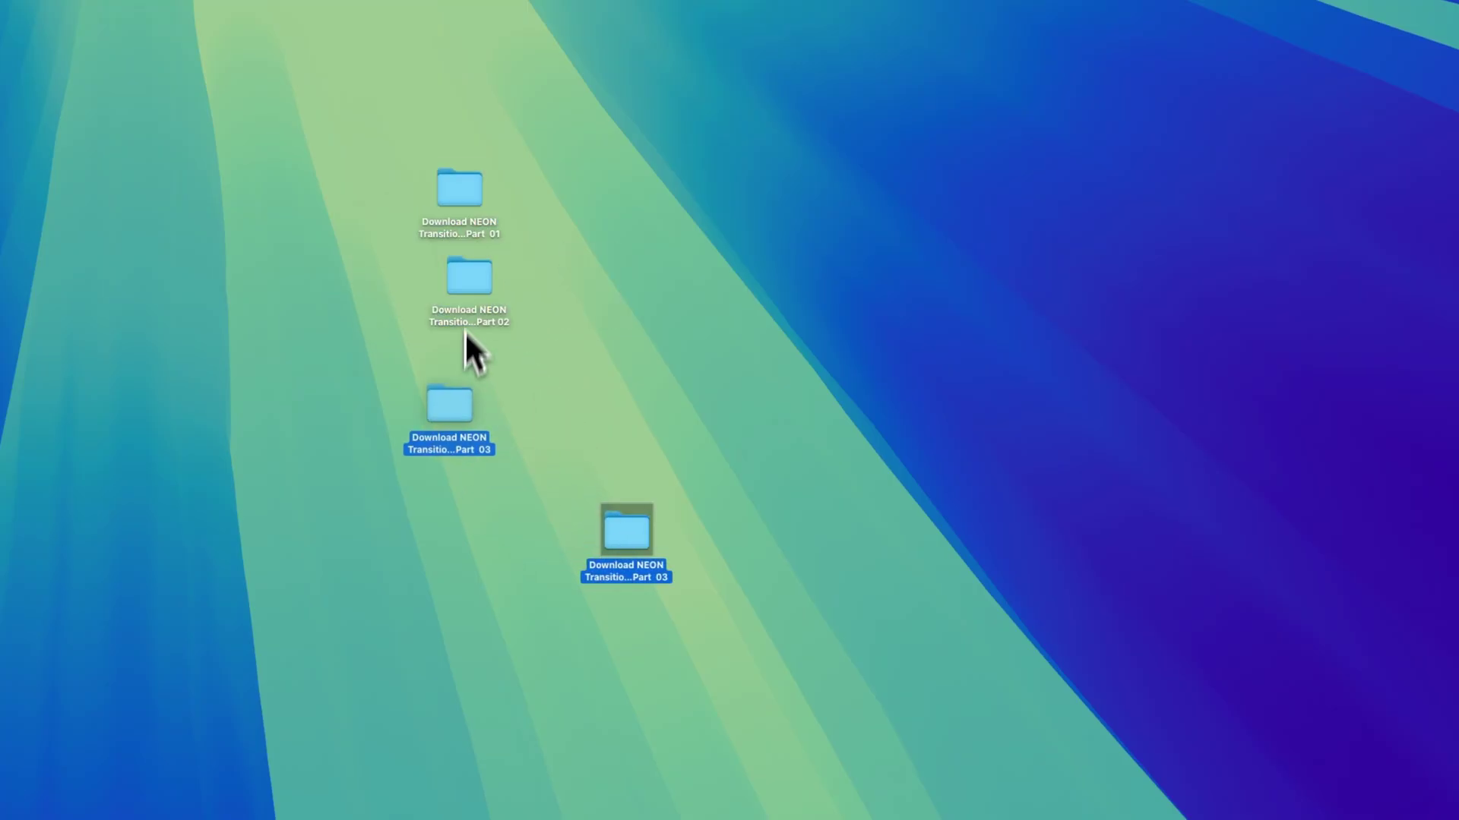
left_click_drag(448, 306, 425, 281)
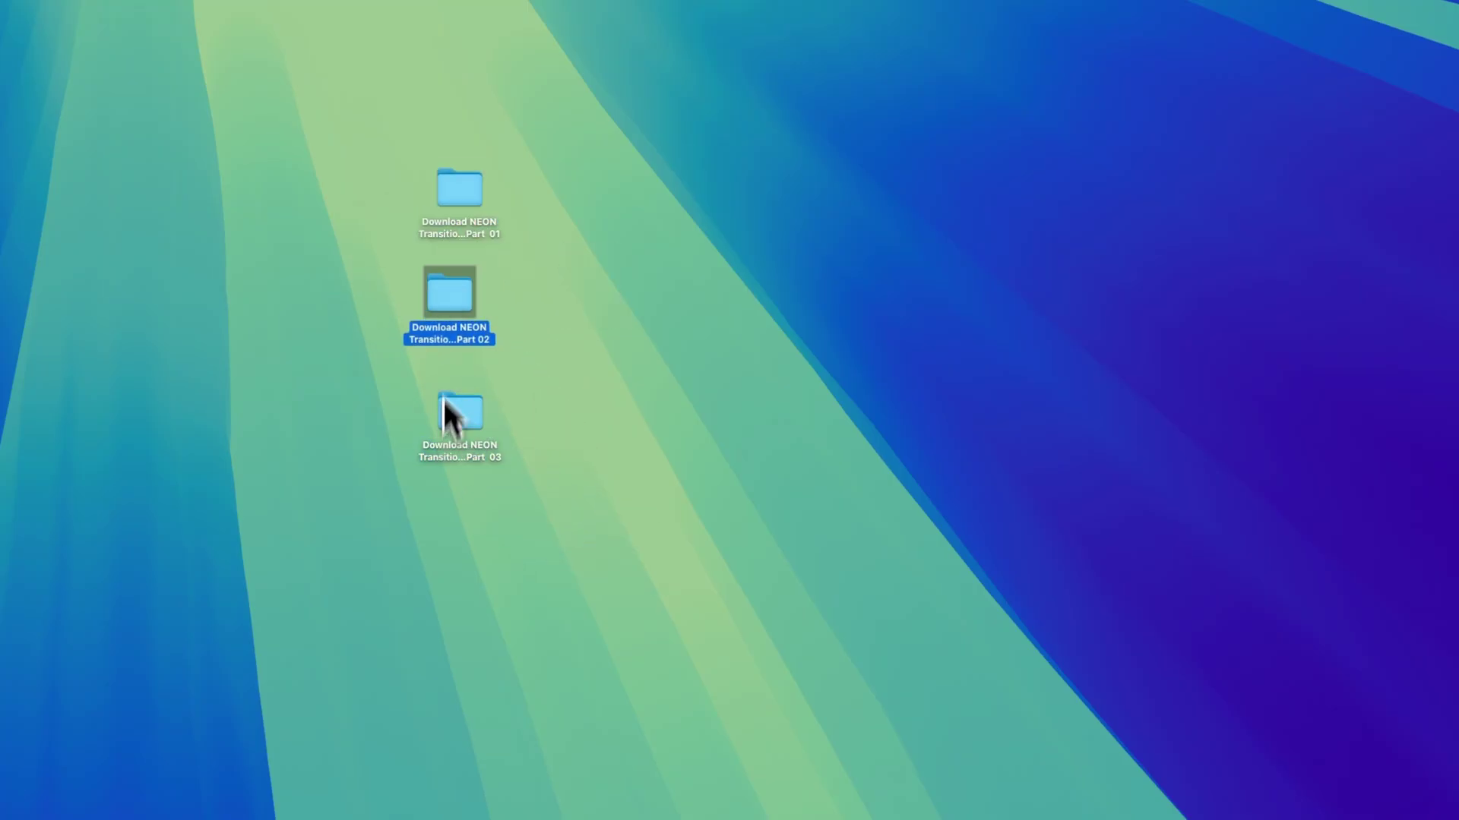
left_click_drag(429, 391, 454, 388)
left_click_drag(449, 296, 466, 322)
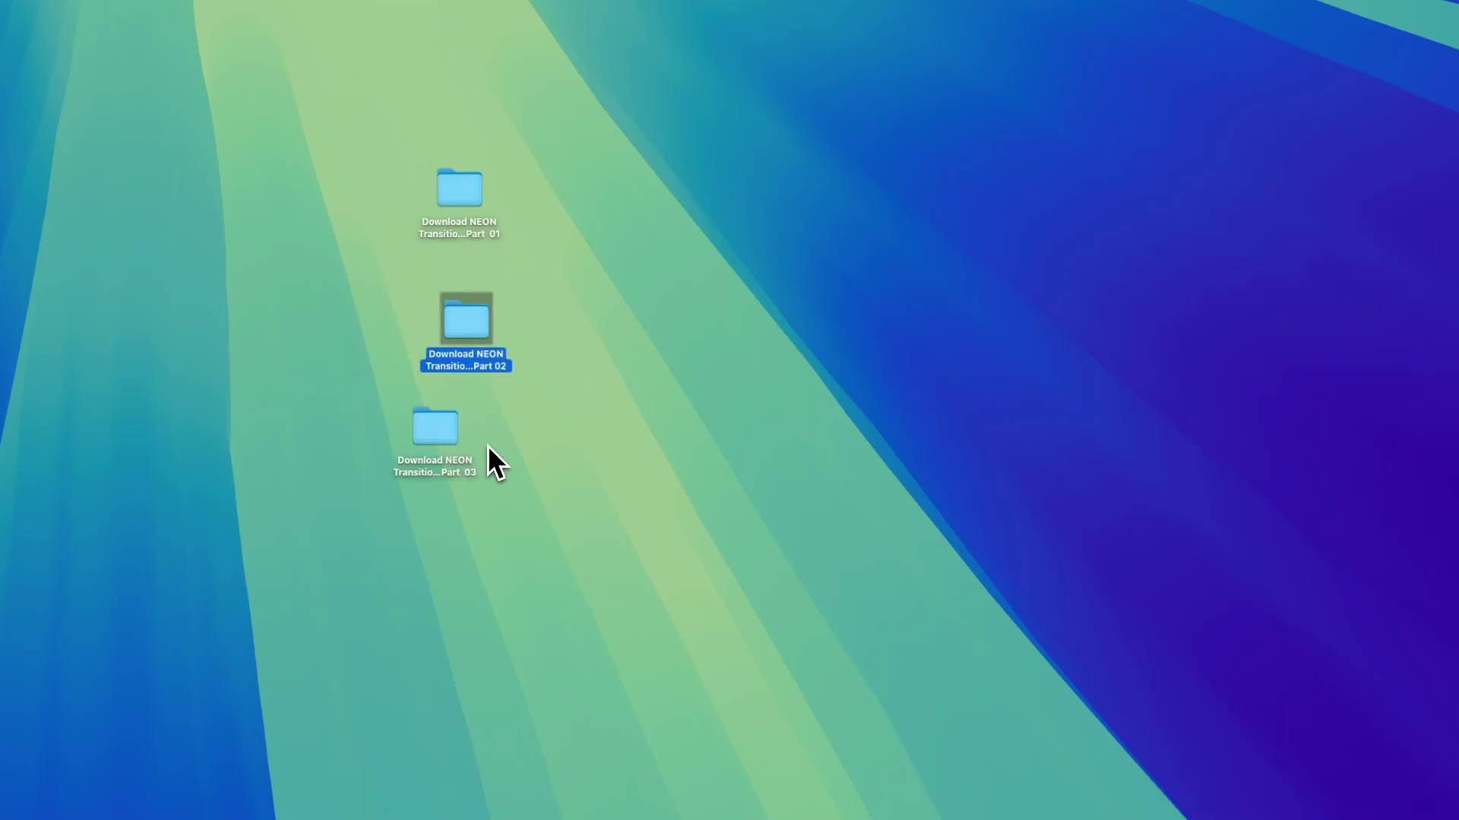
left_click_drag(434, 441, 480, 445)
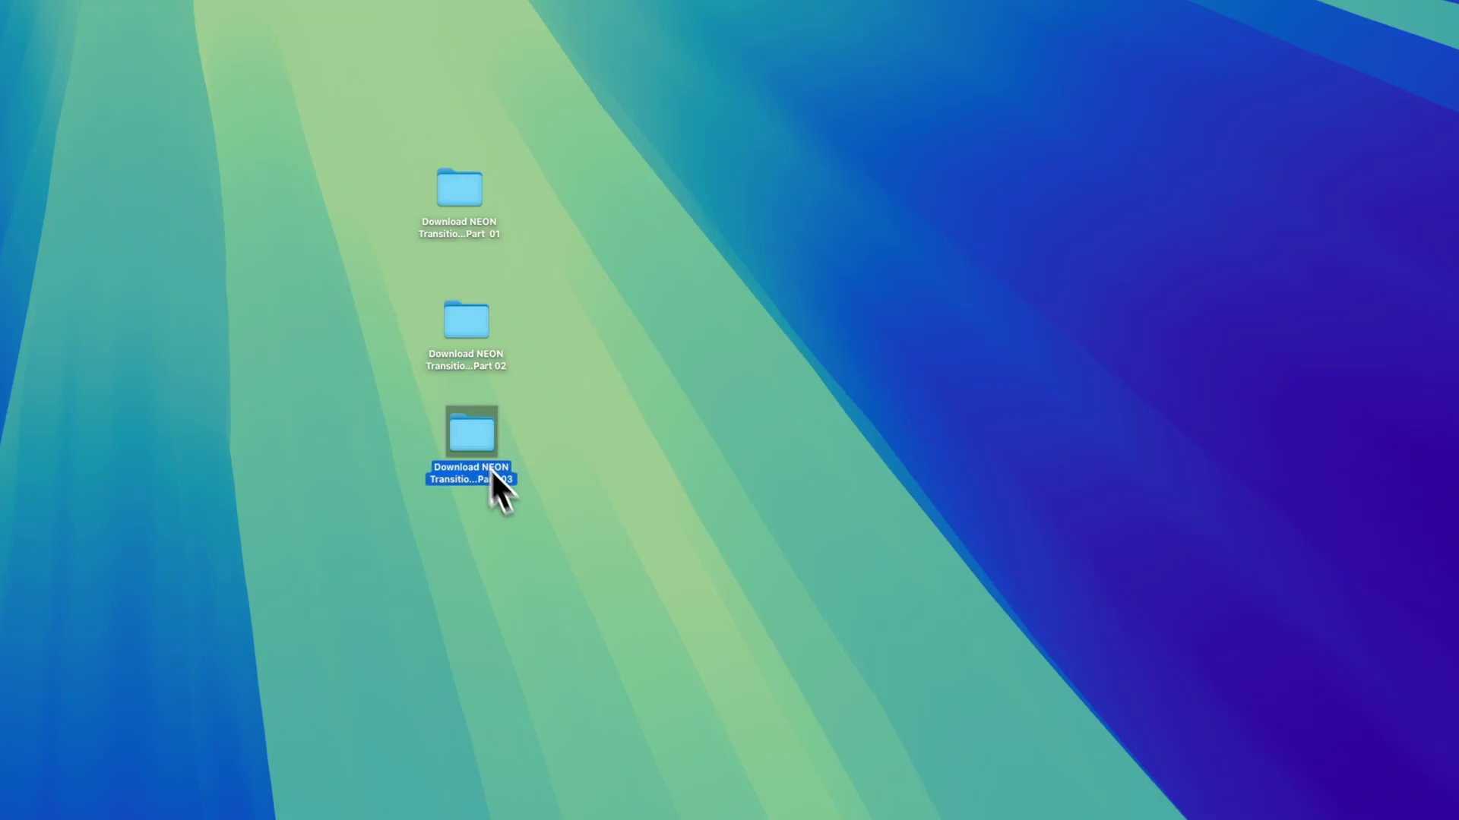
right_click(472, 440)
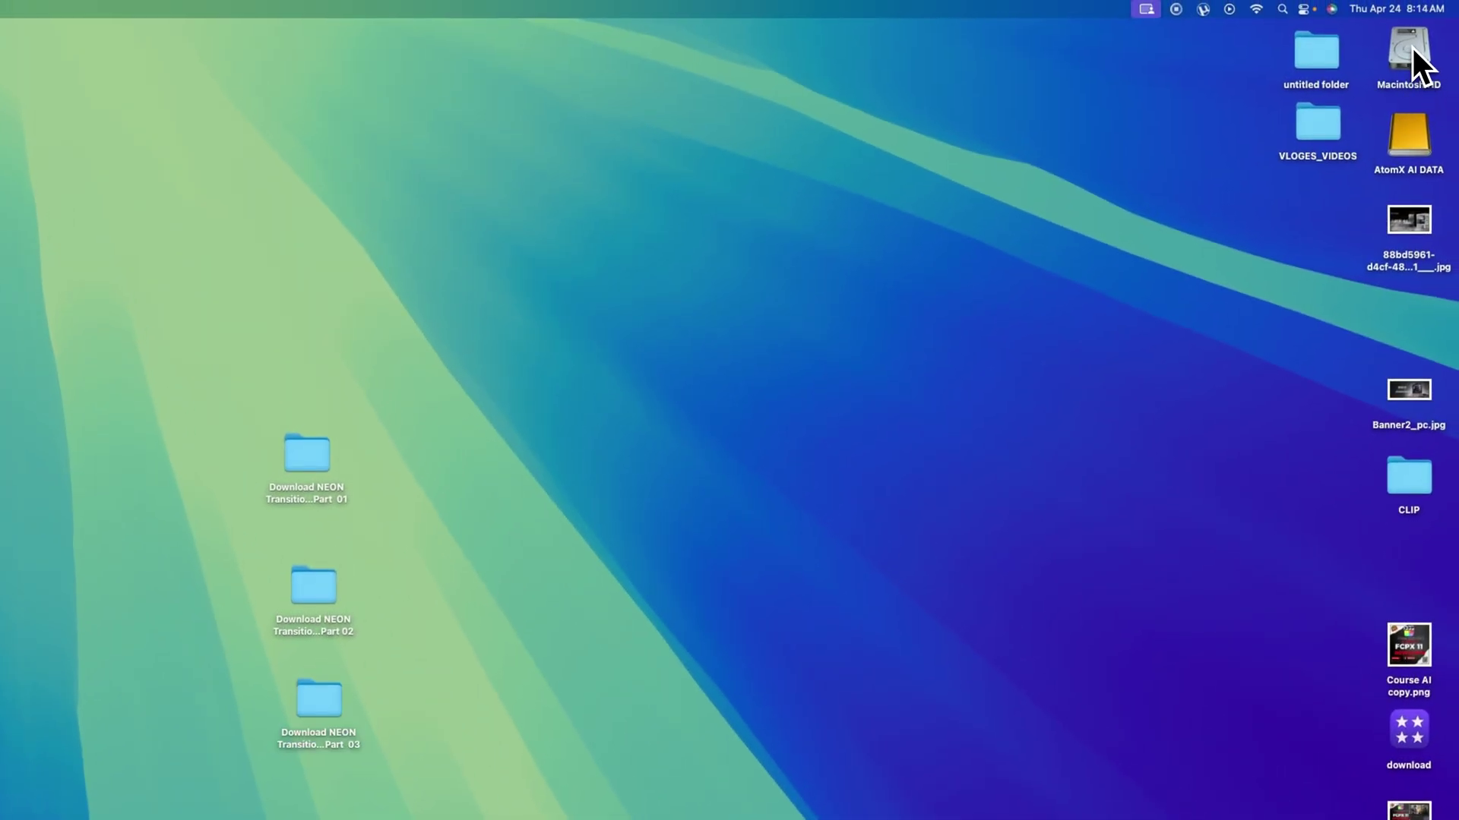
Browse Macintosh HD › Applications into Final Cut Pro's package contents, then Contents › PlugIns
double_click(1404, 62)
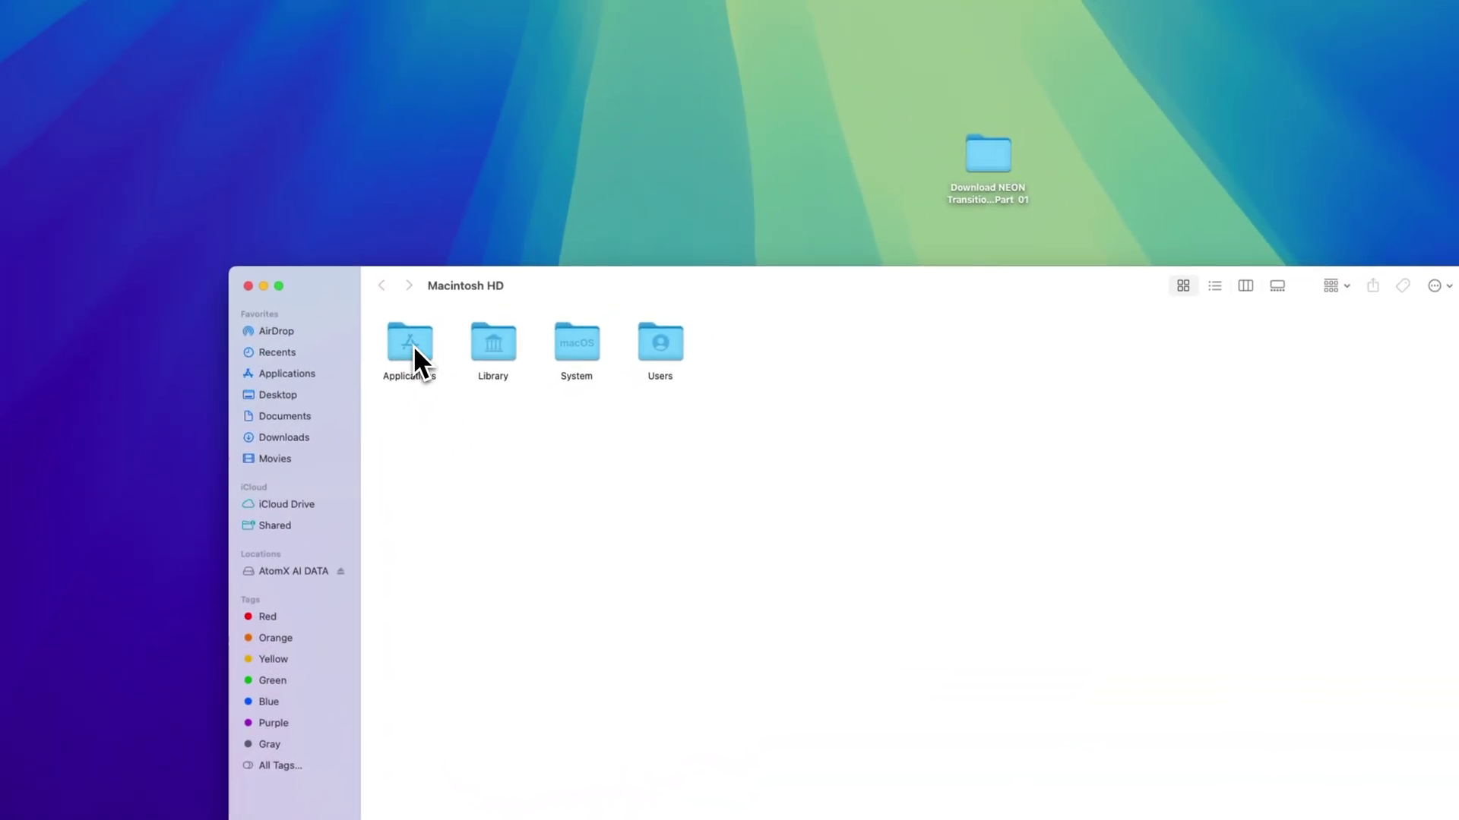
key("Right")
key("super+Down")
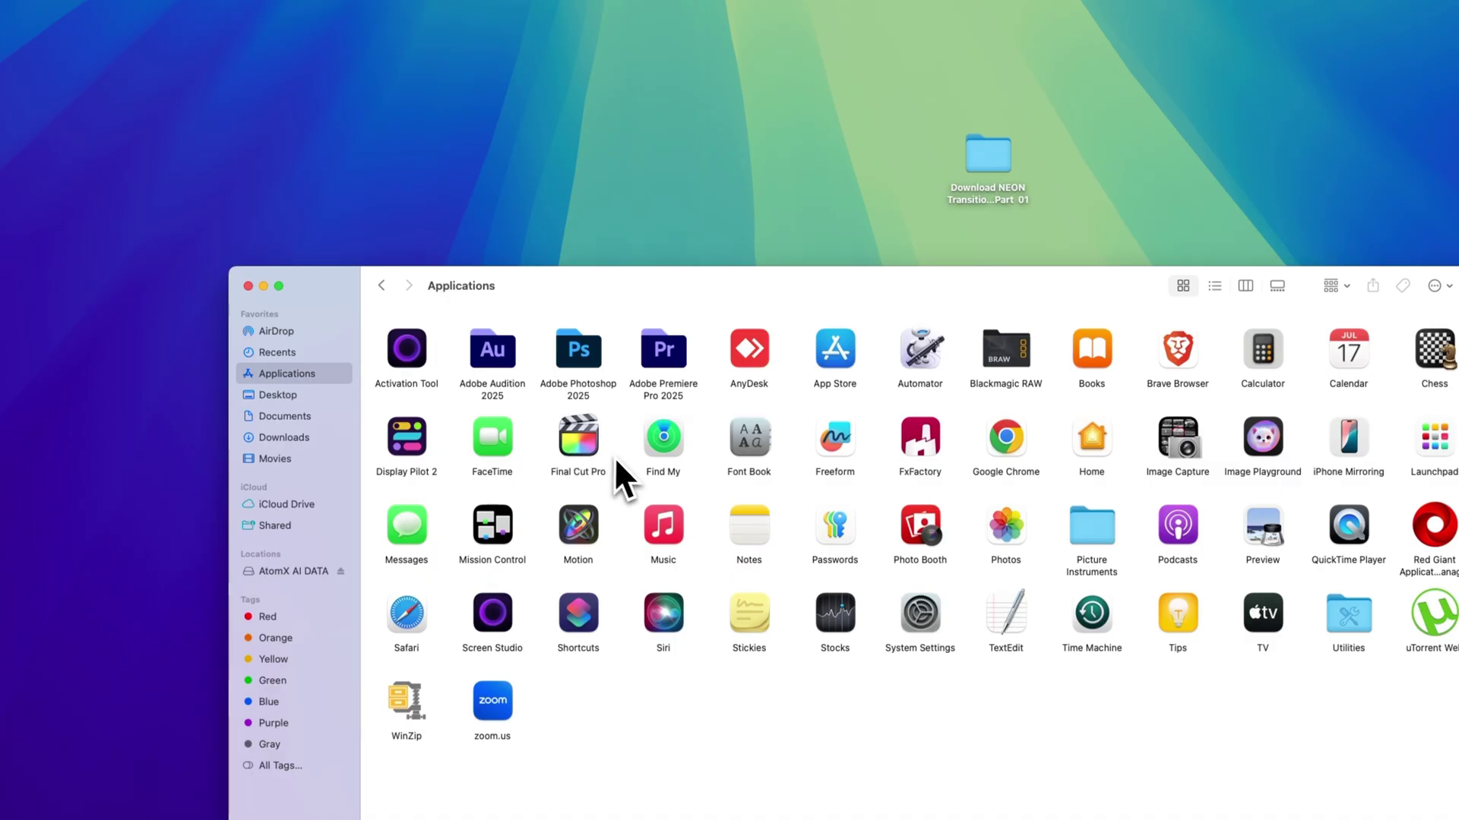
right_click(580, 441)
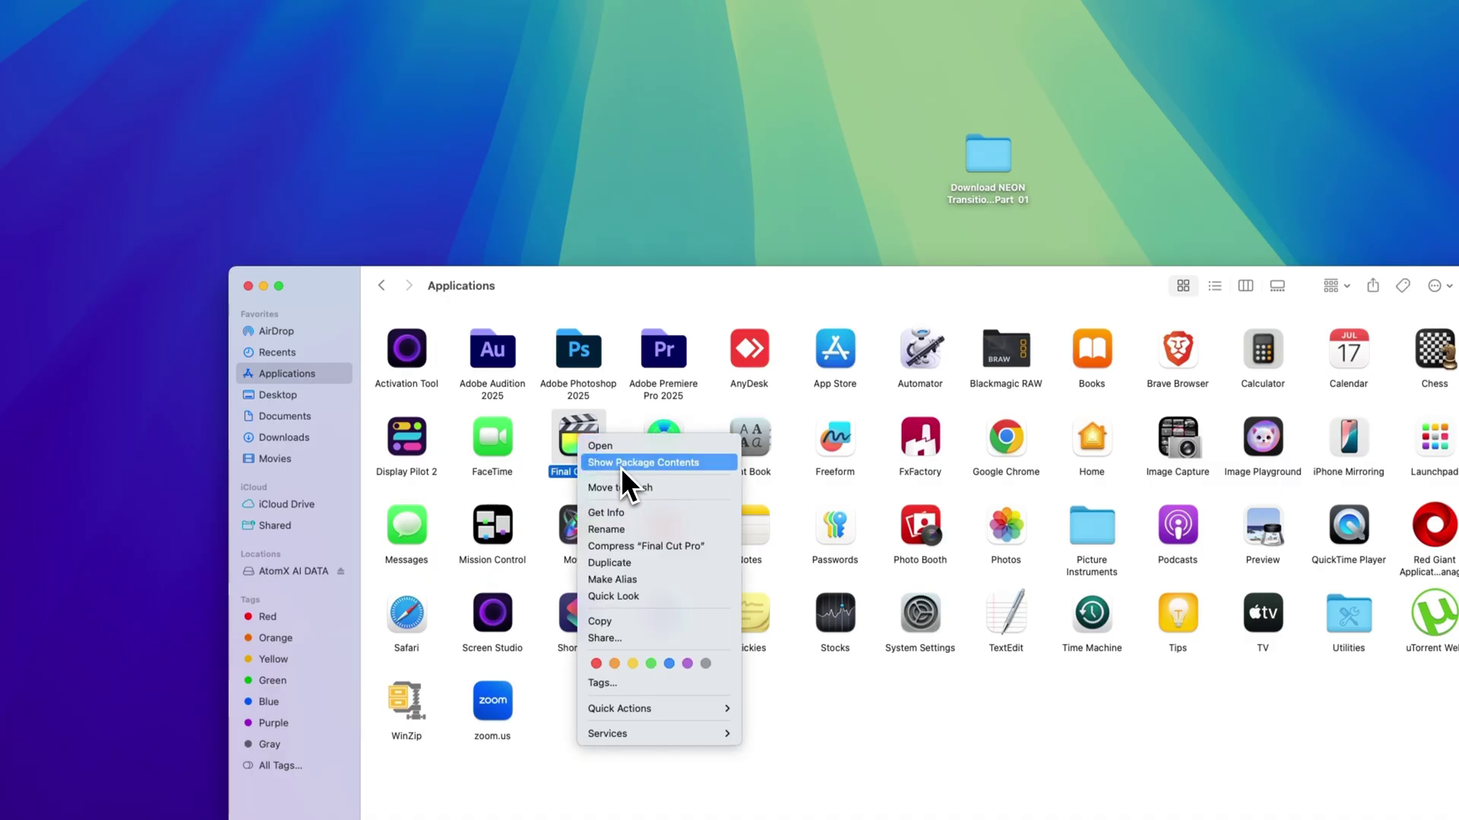
left_click(619, 465)
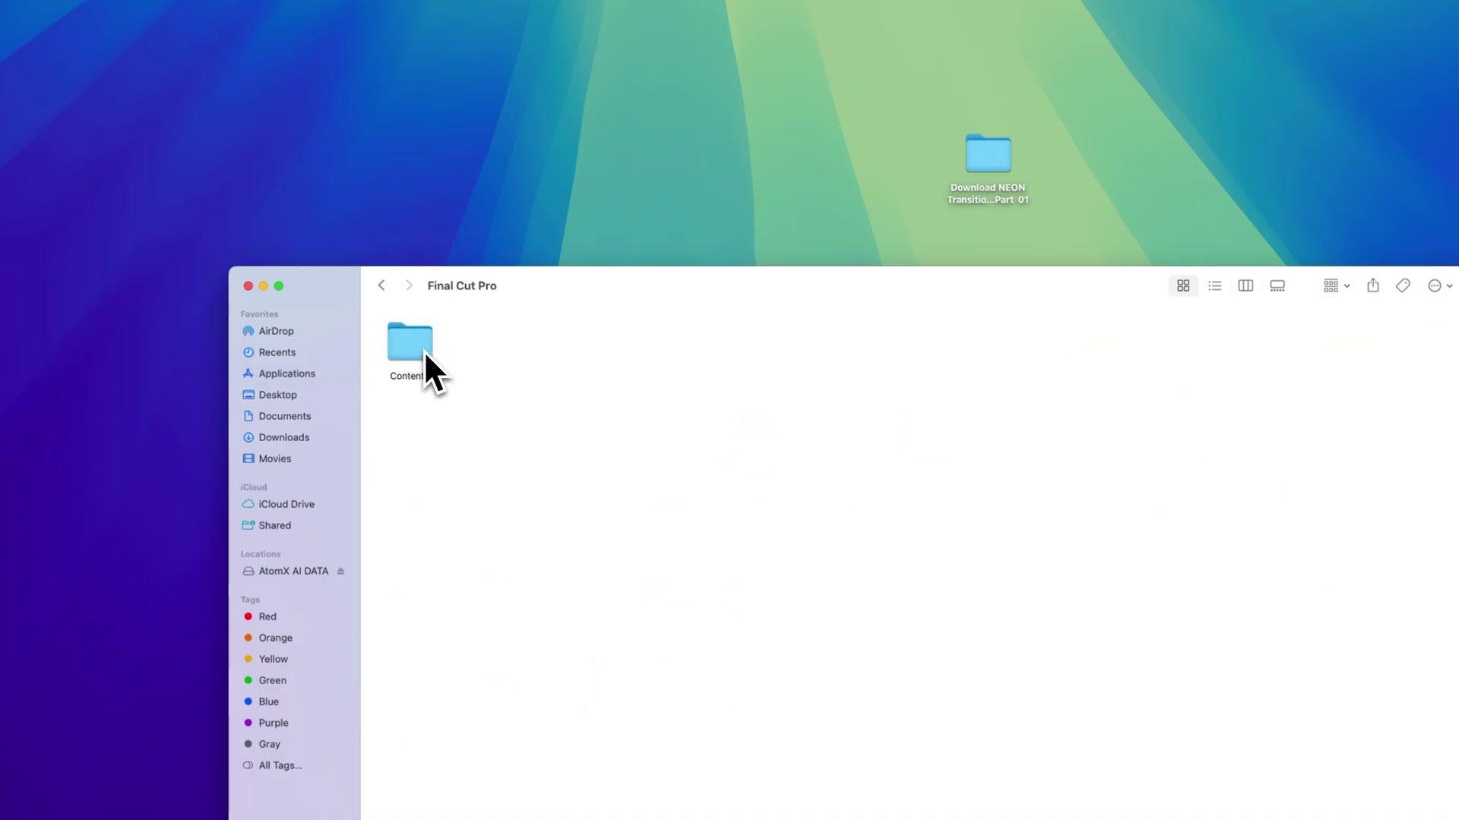
double_click(410, 346)
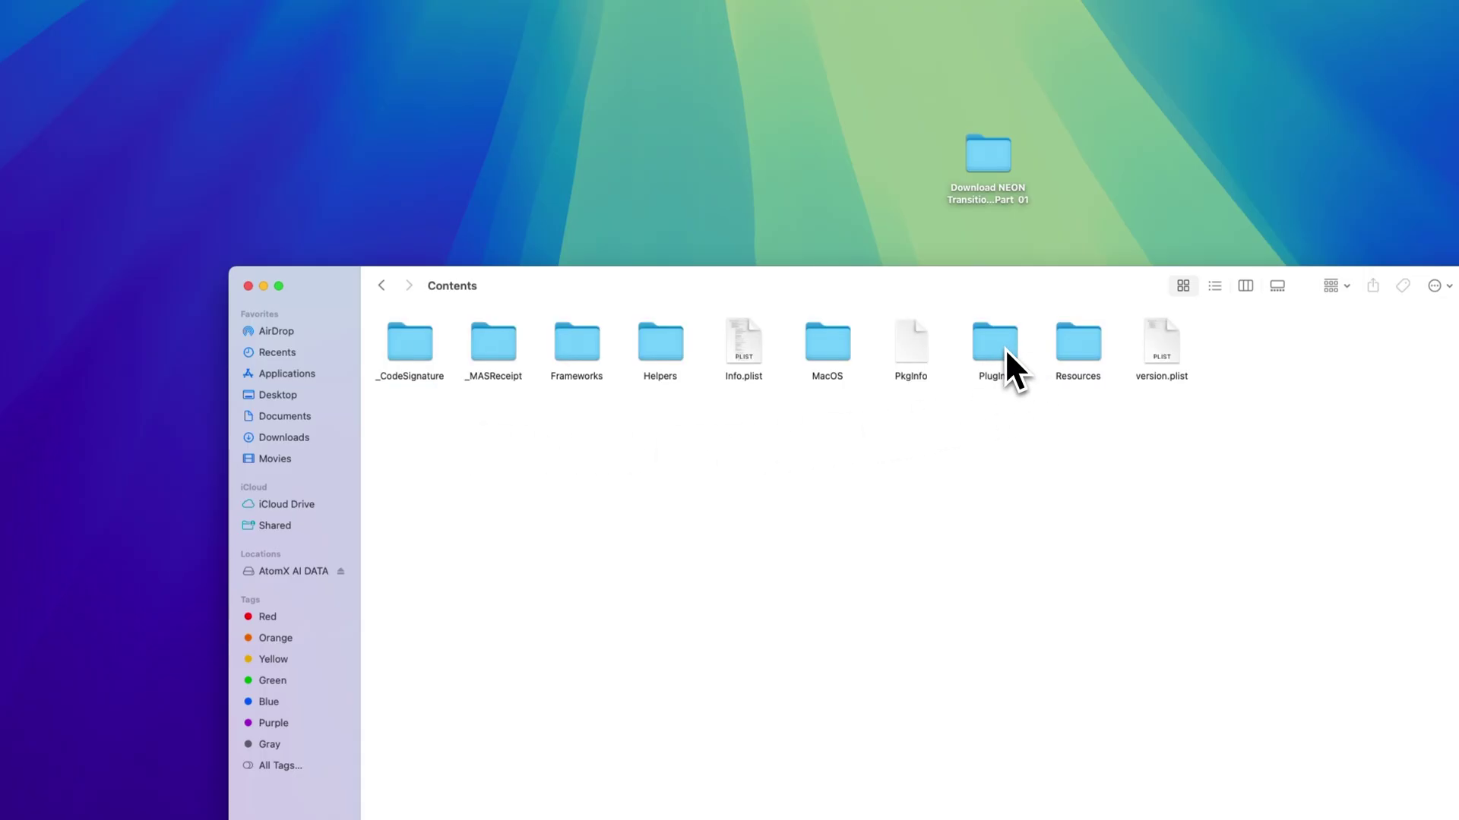
double_click(1003, 362)
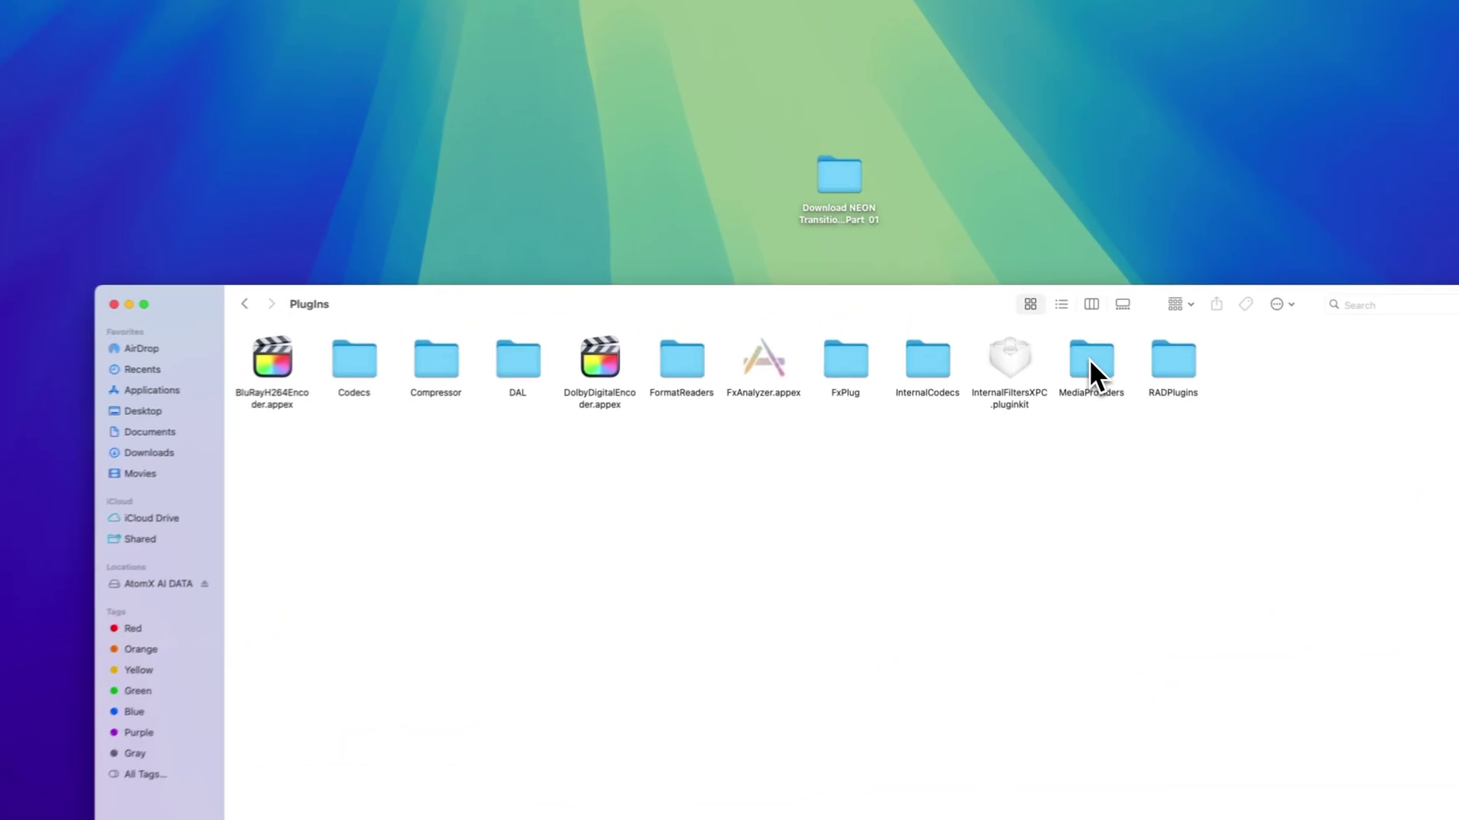
Go through MediaProviders back to Contents, then into Resources › Templates › Transitions
left_click(1011, 322)
key("super+Down")
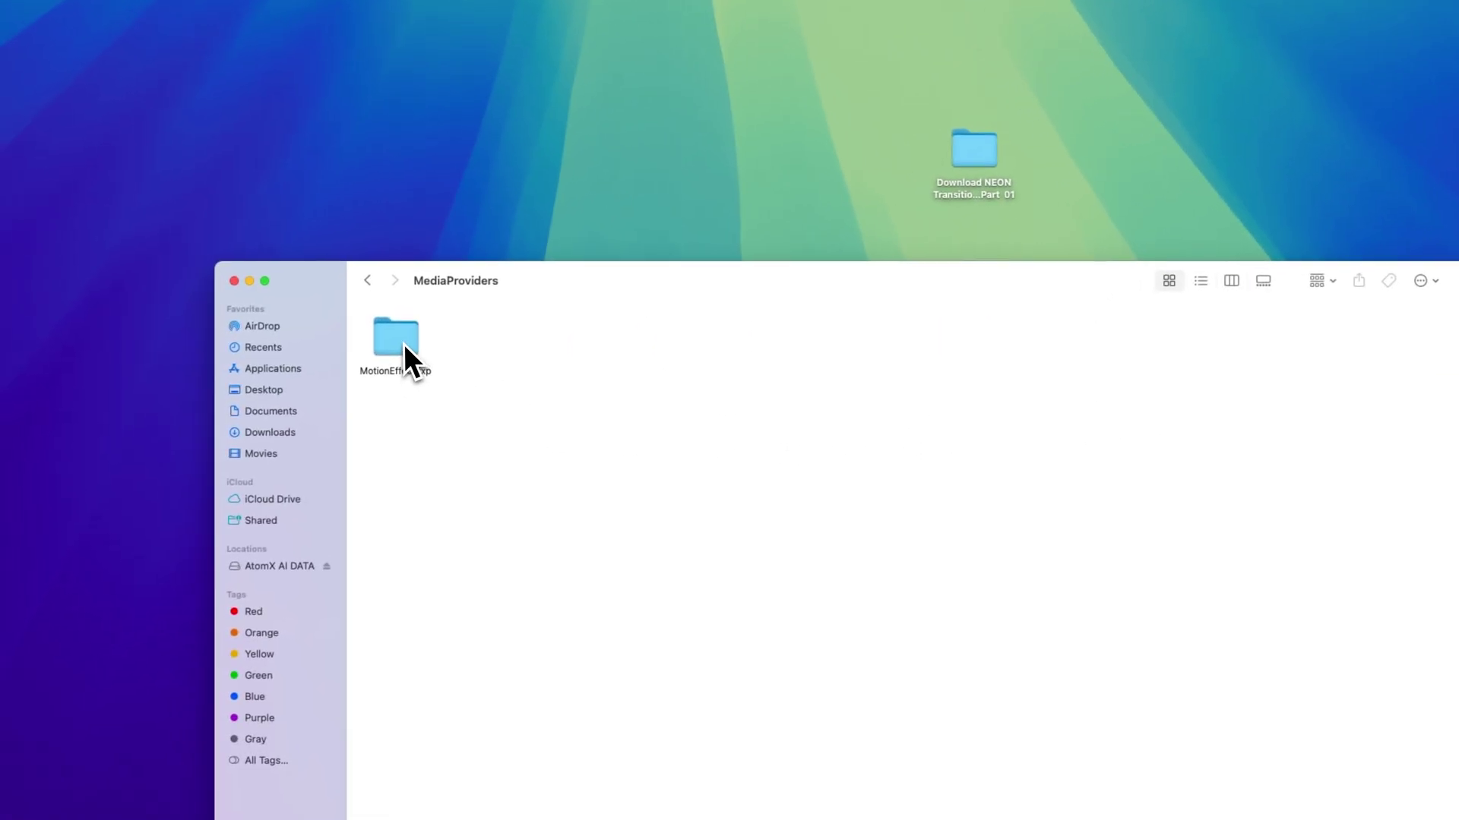
double_click(403, 335)
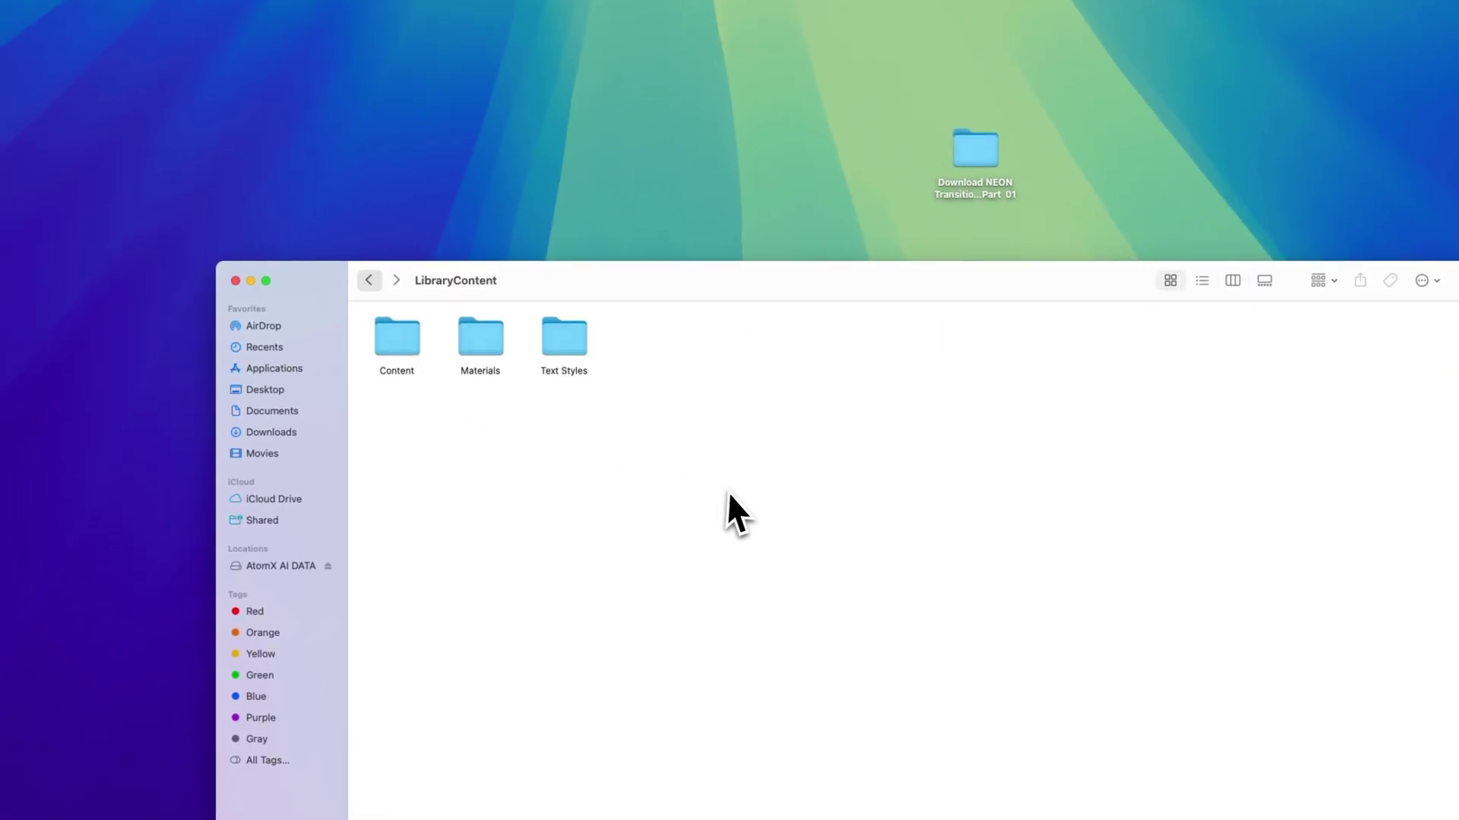
key("super+Up")
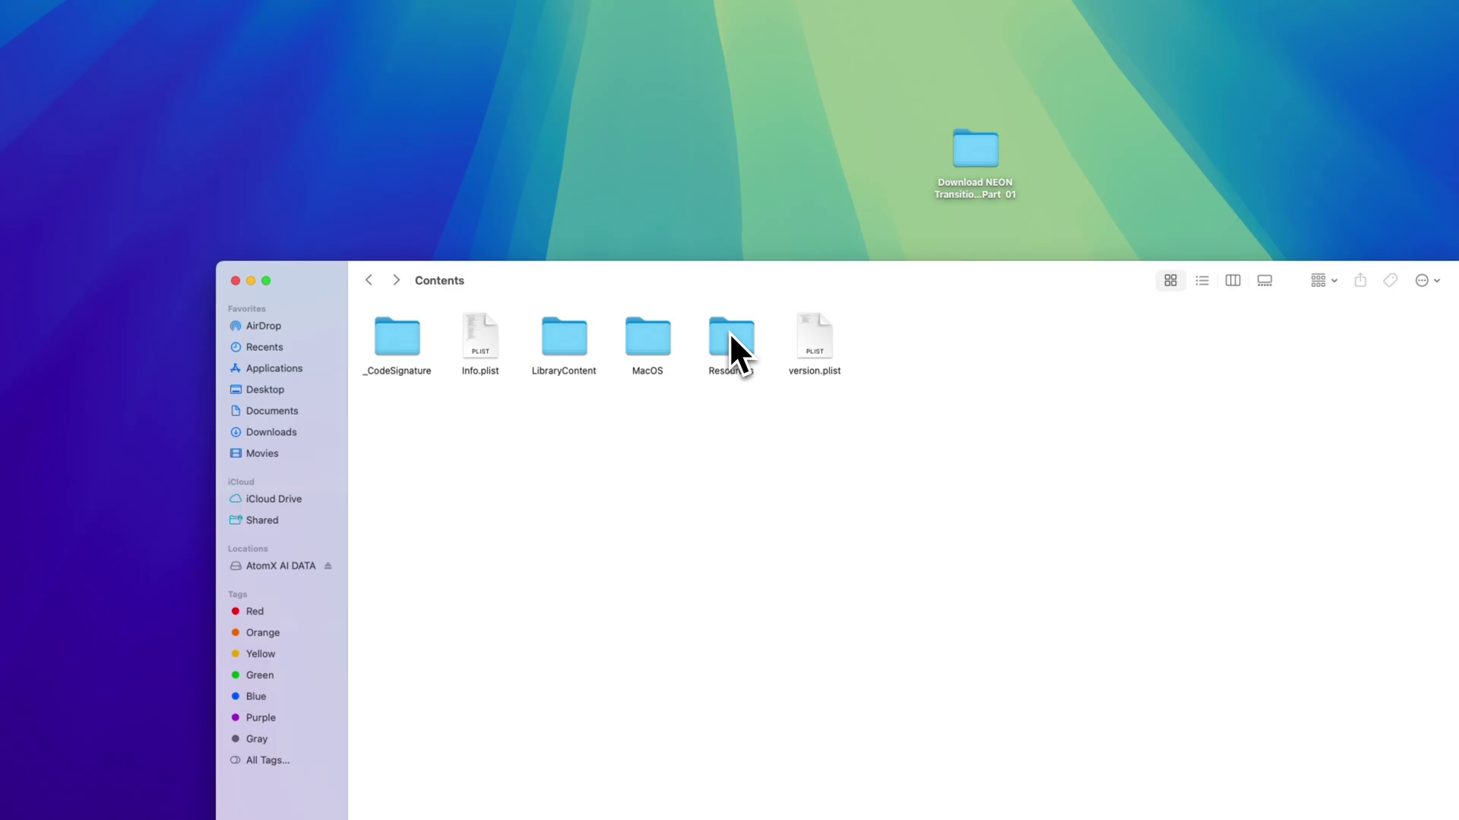
double_click(731, 334)
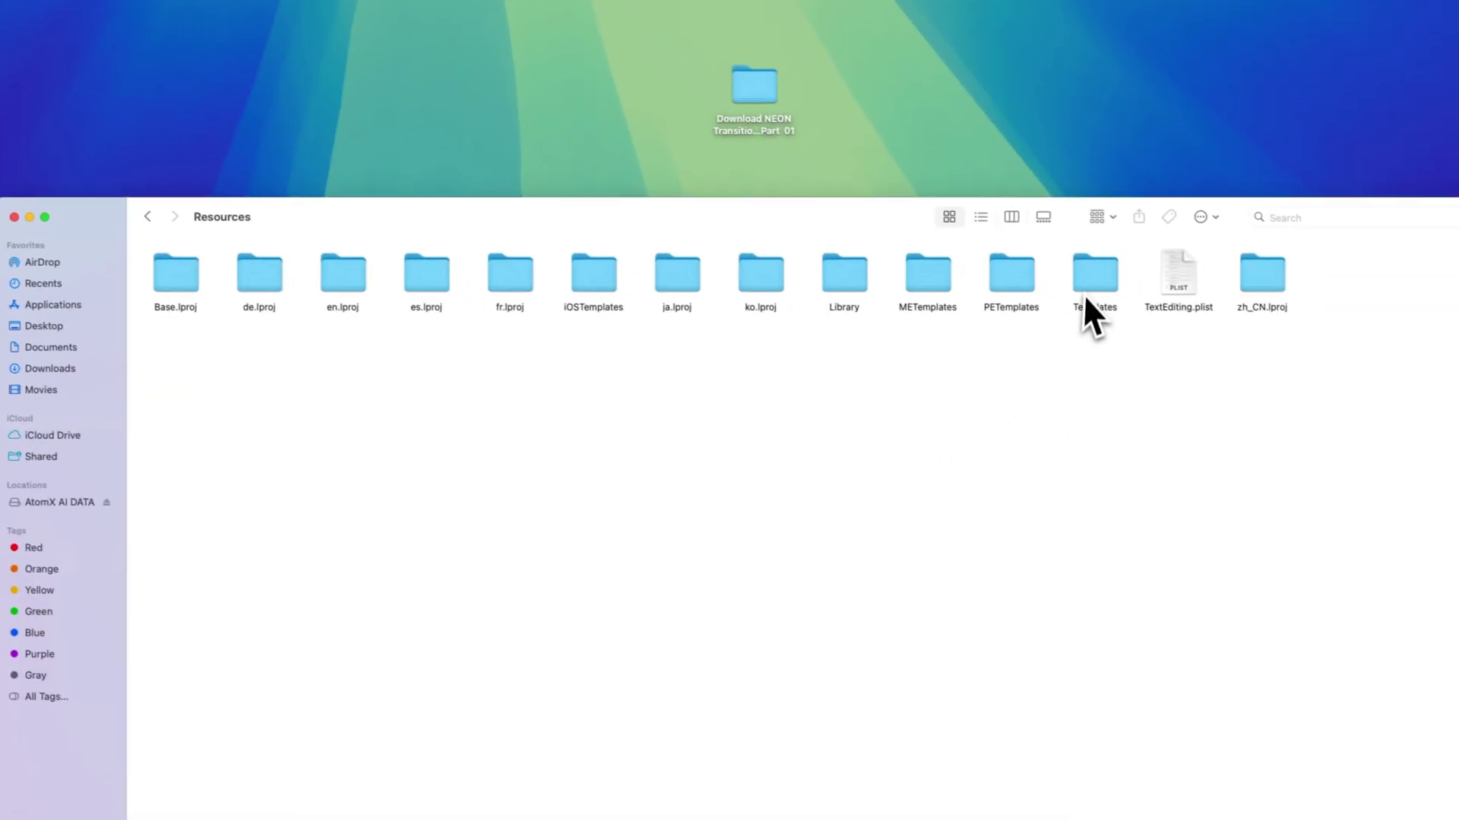
double_click(1090, 277)
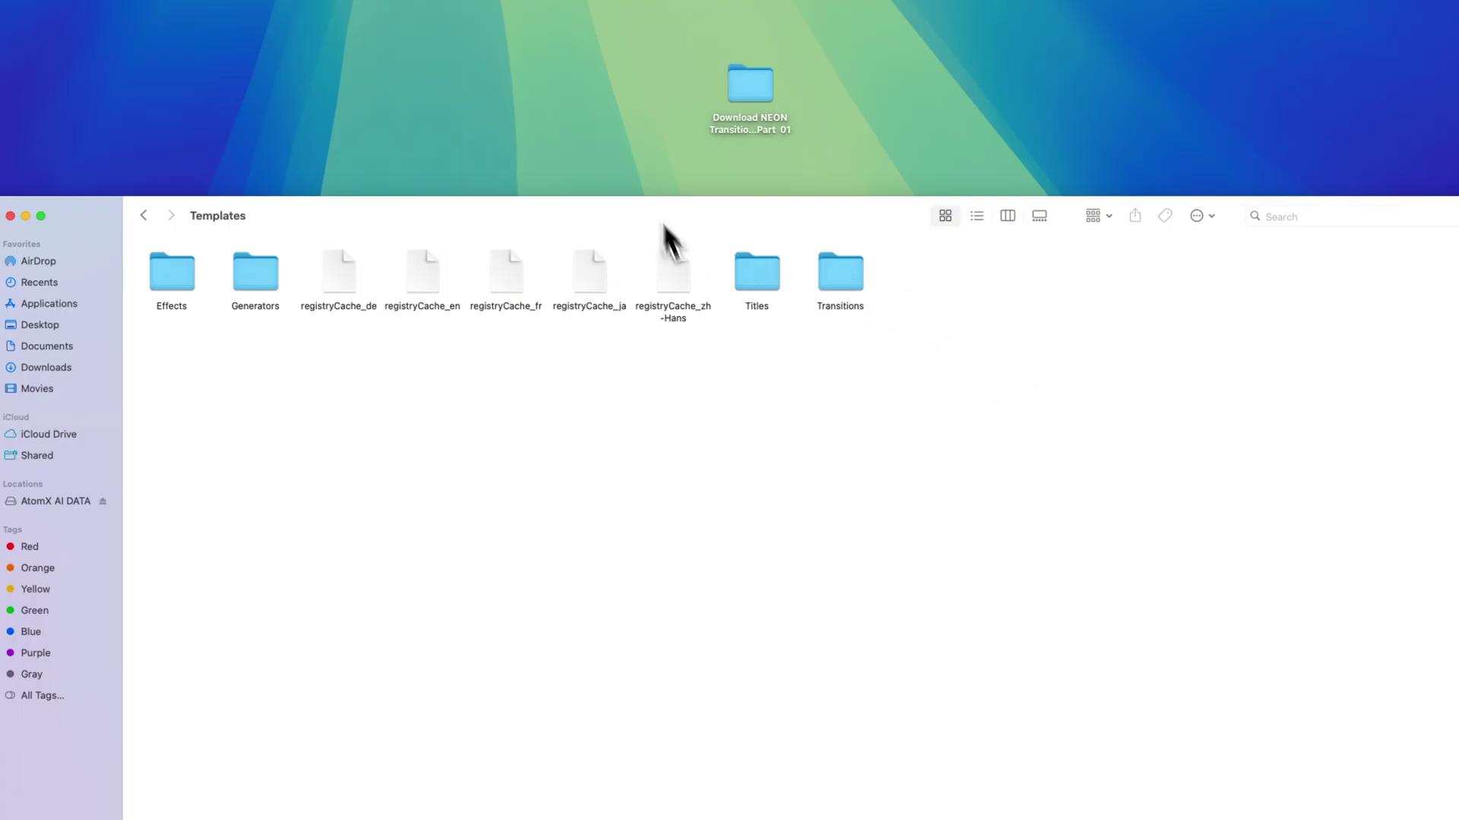
double_click(840, 272)
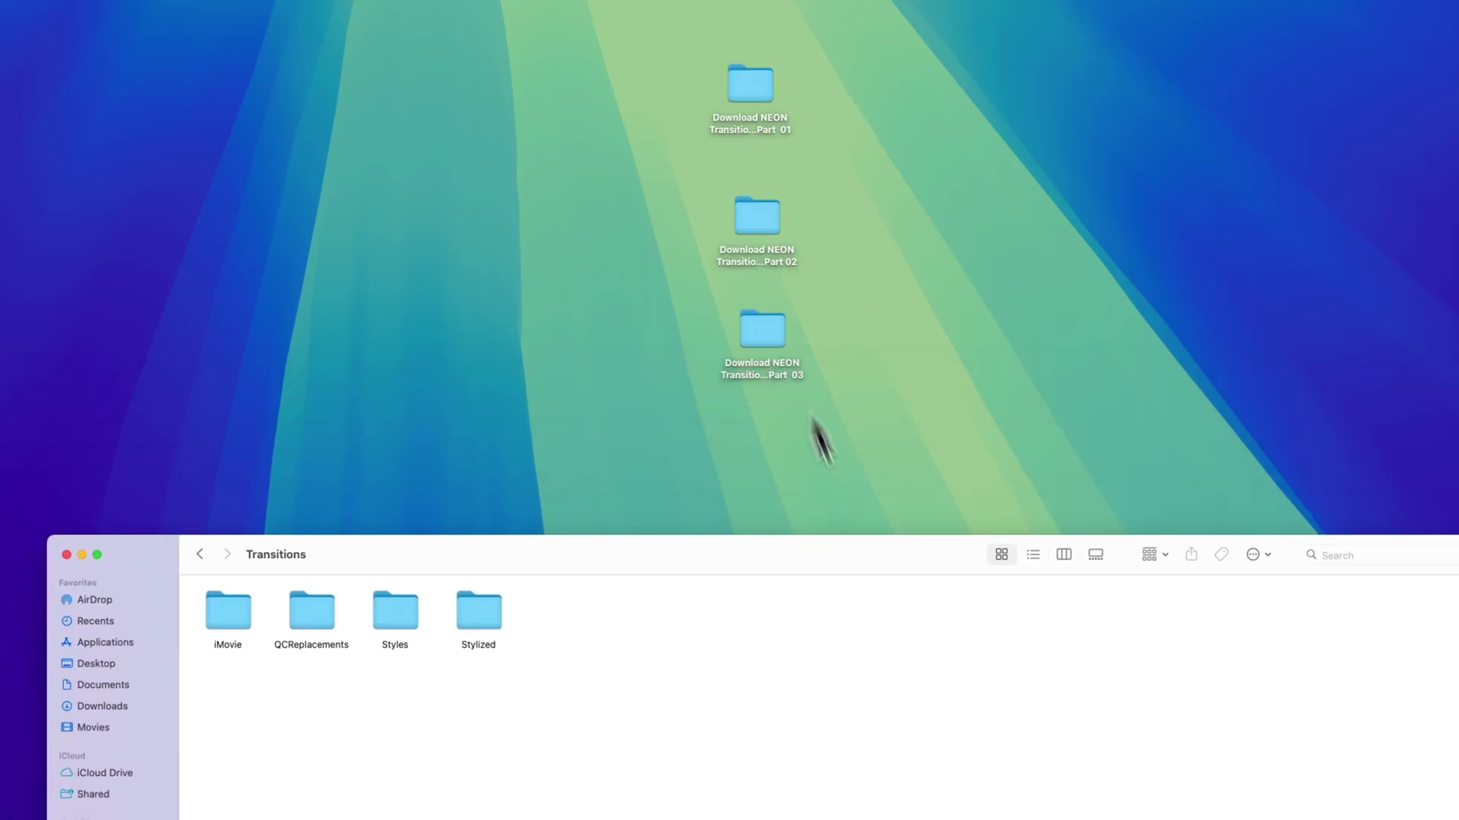
Drop the Part 03 folder into Transitions, step back to Contents, and reposition Part 02 on the desktop
left_click_drag(762, 329, 674, 608)
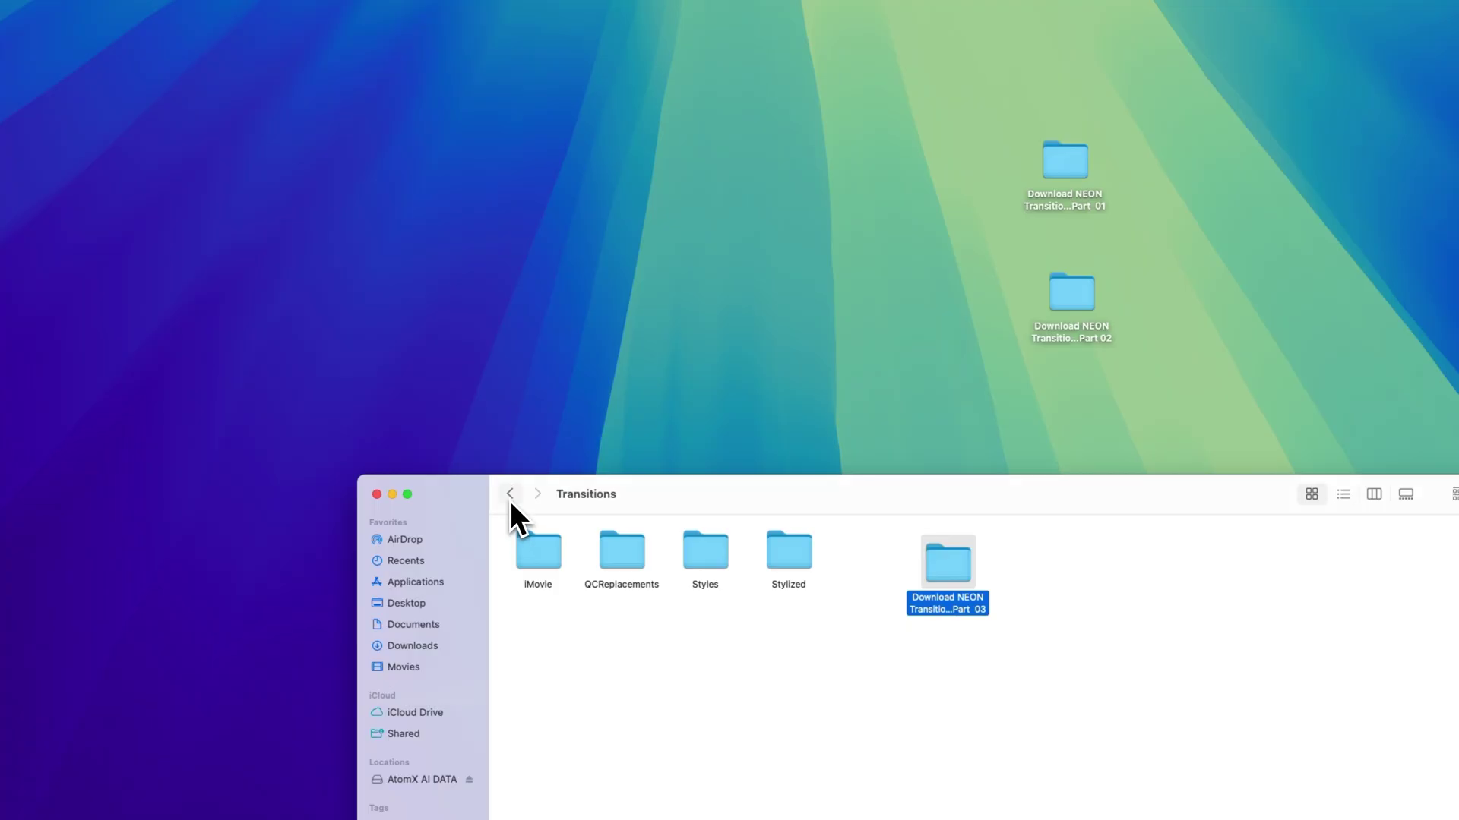
left_click(509, 500)
left_click(509, 499)
key("super+bracketleft")
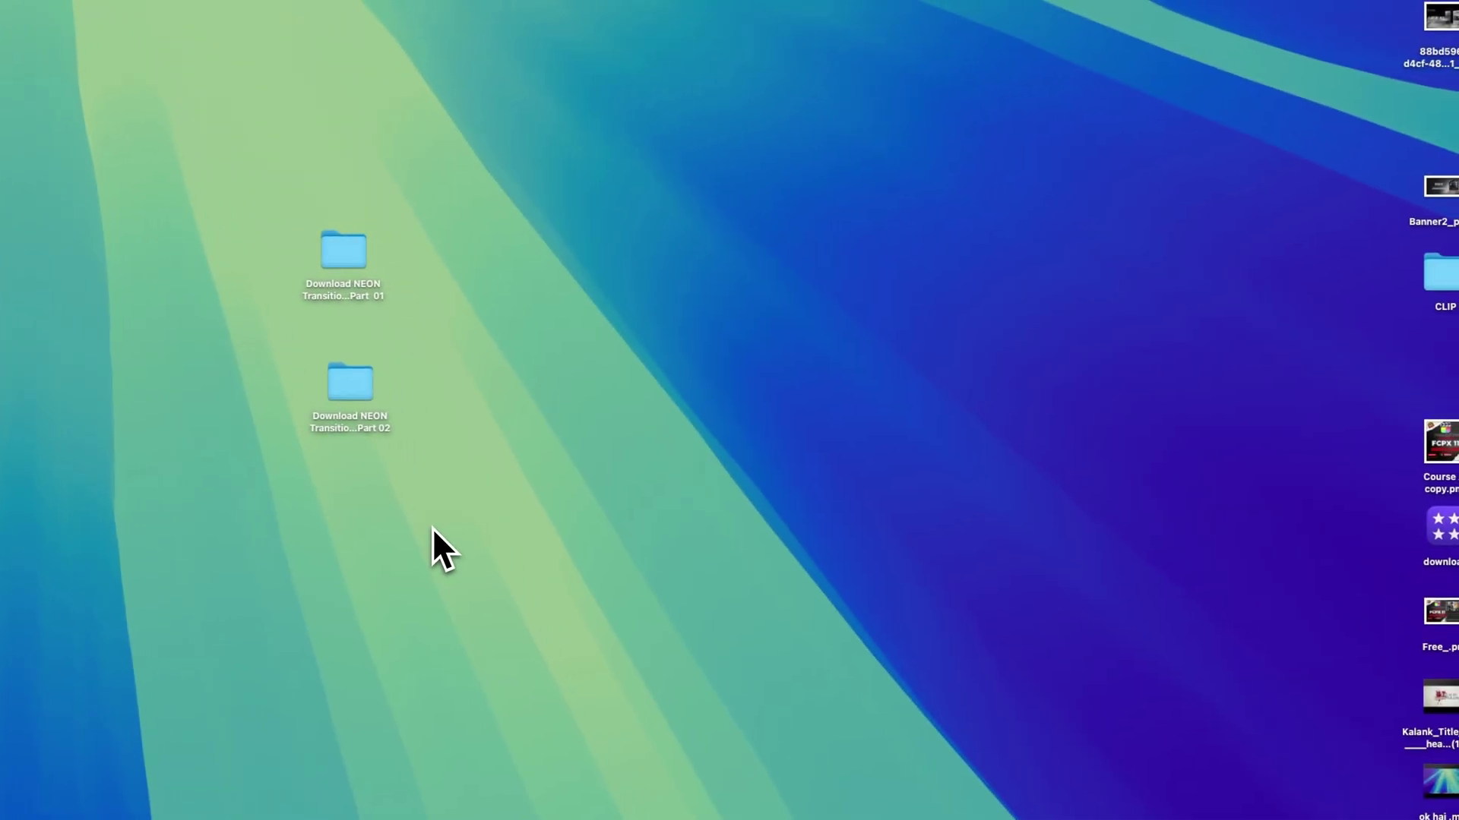
left_click_drag(353, 376, 430, 506)
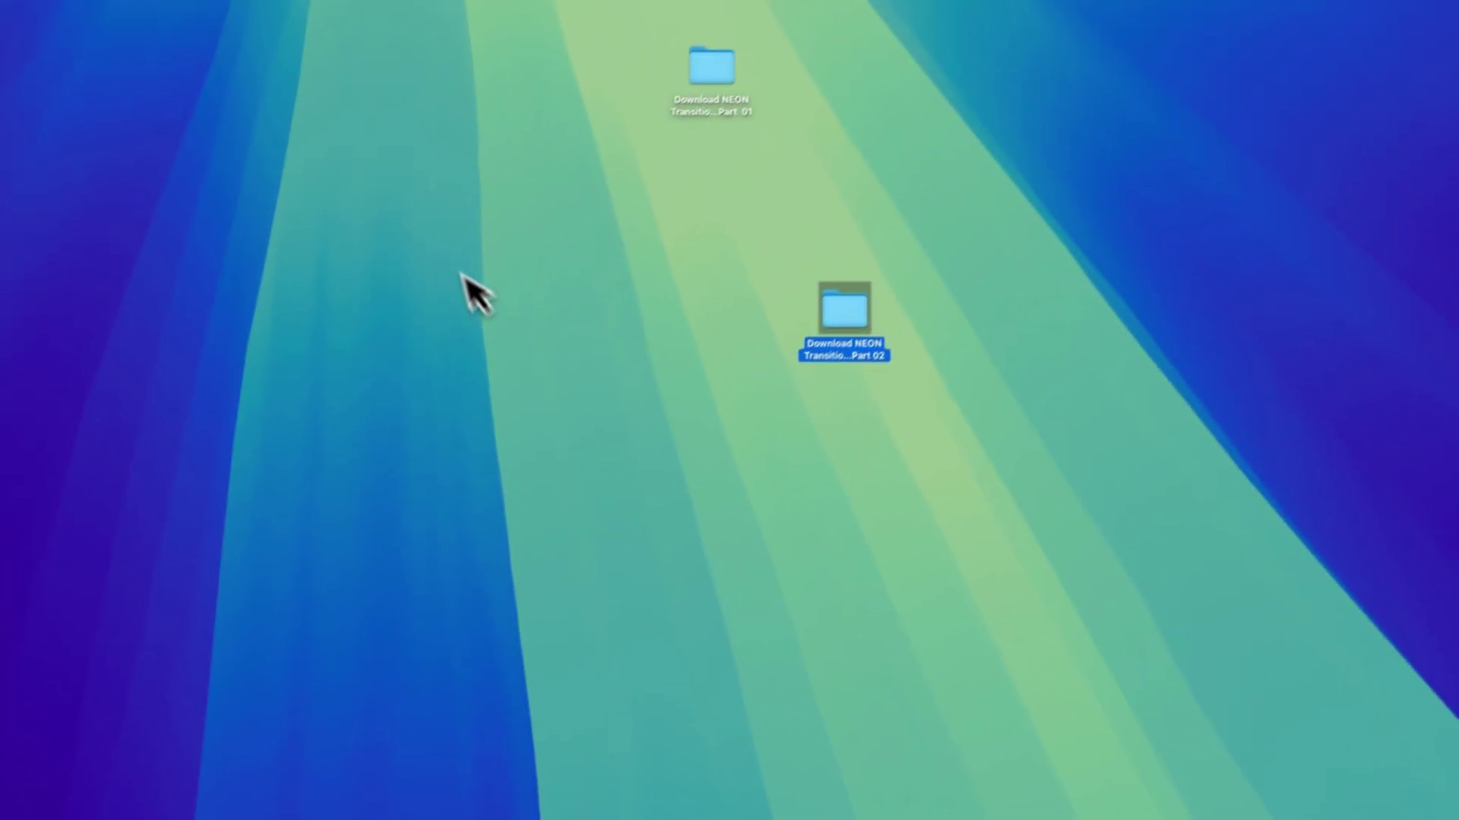
left_click(634, 319)
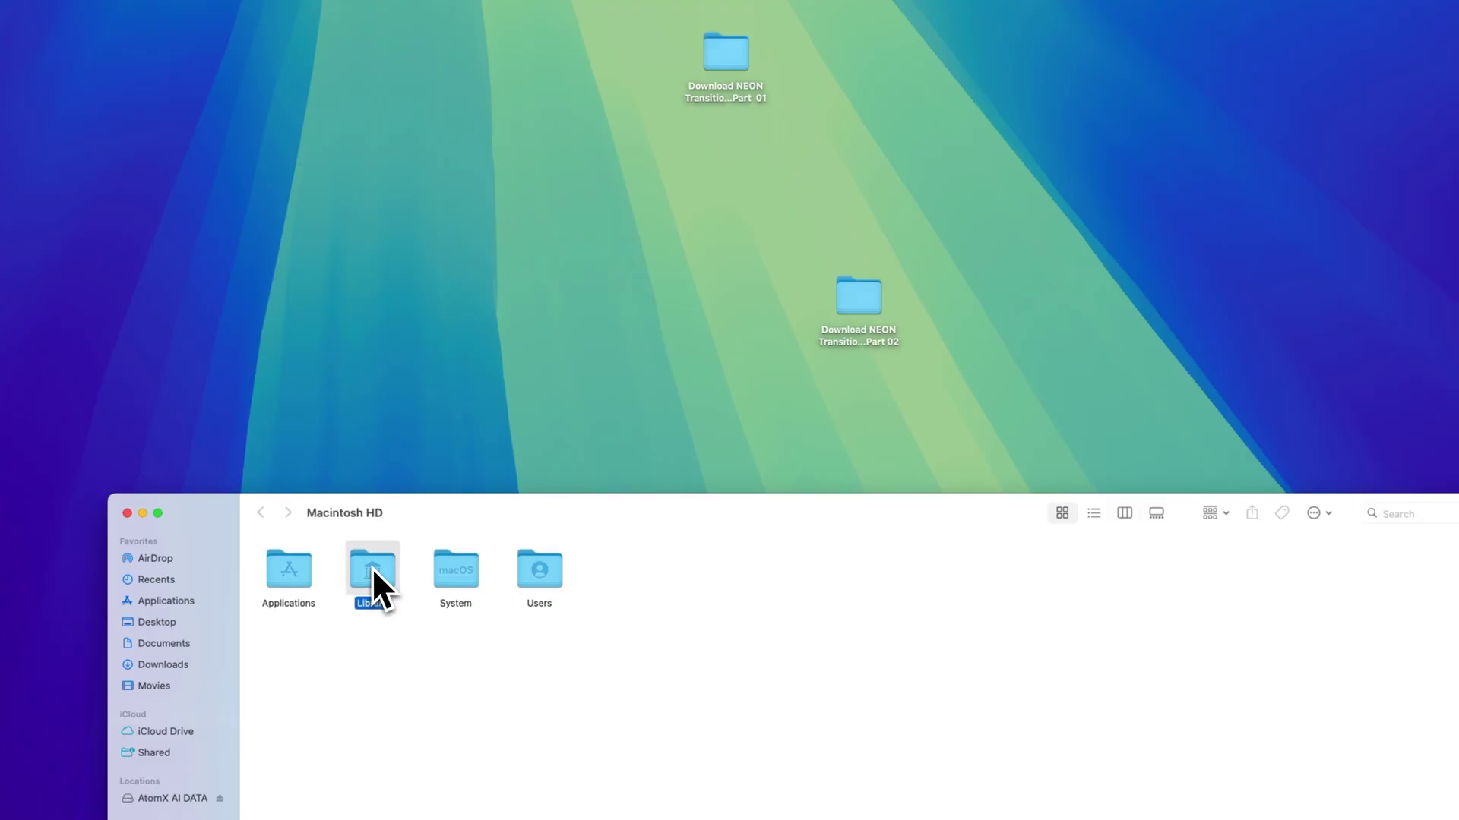
Open Library › Application Support › Final Cut Pro › Templates, briefly checking inside Effects
double_click(372, 567)
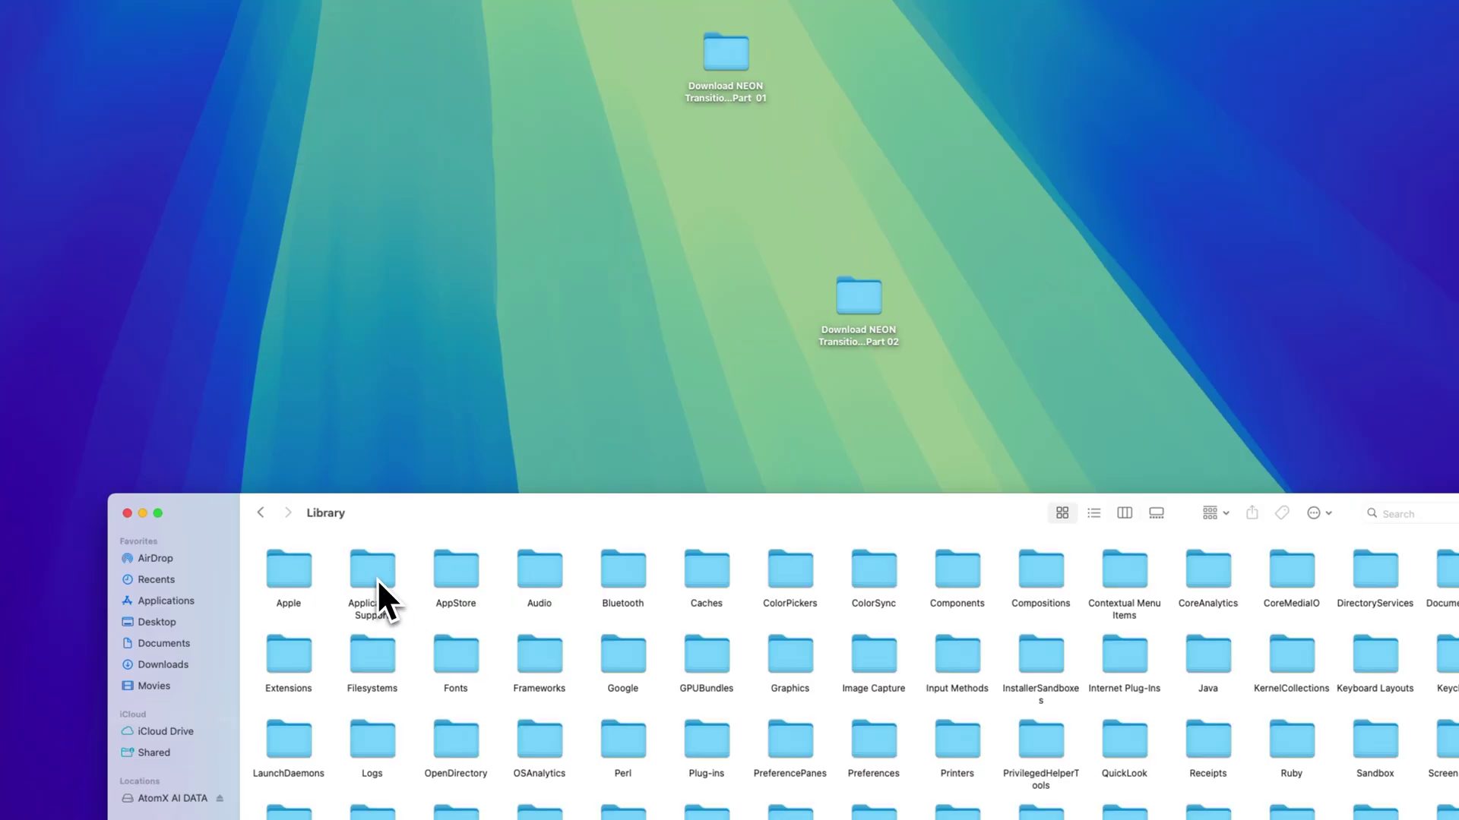
double_click(377, 579)
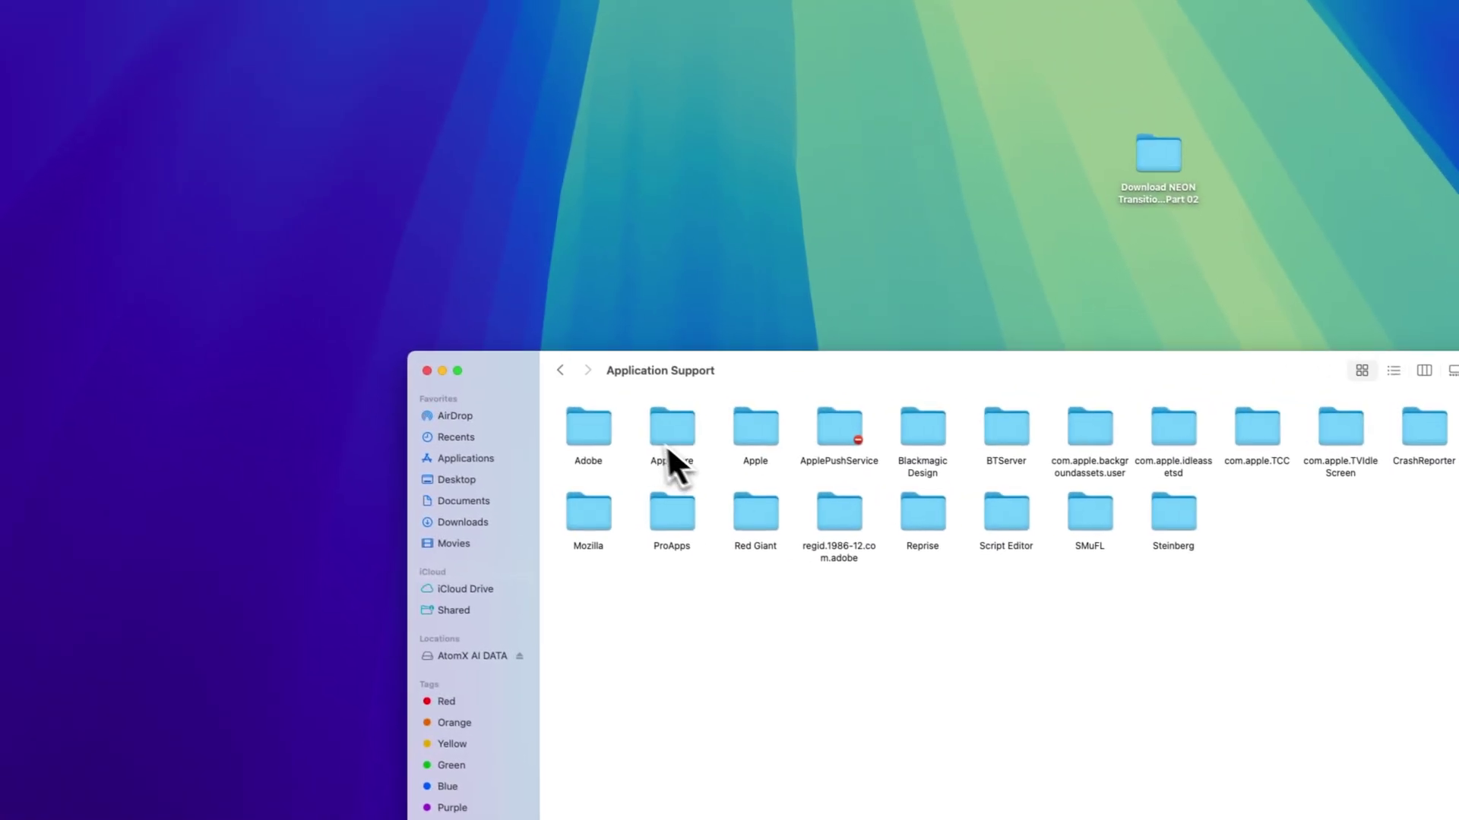
double_click(667, 444)
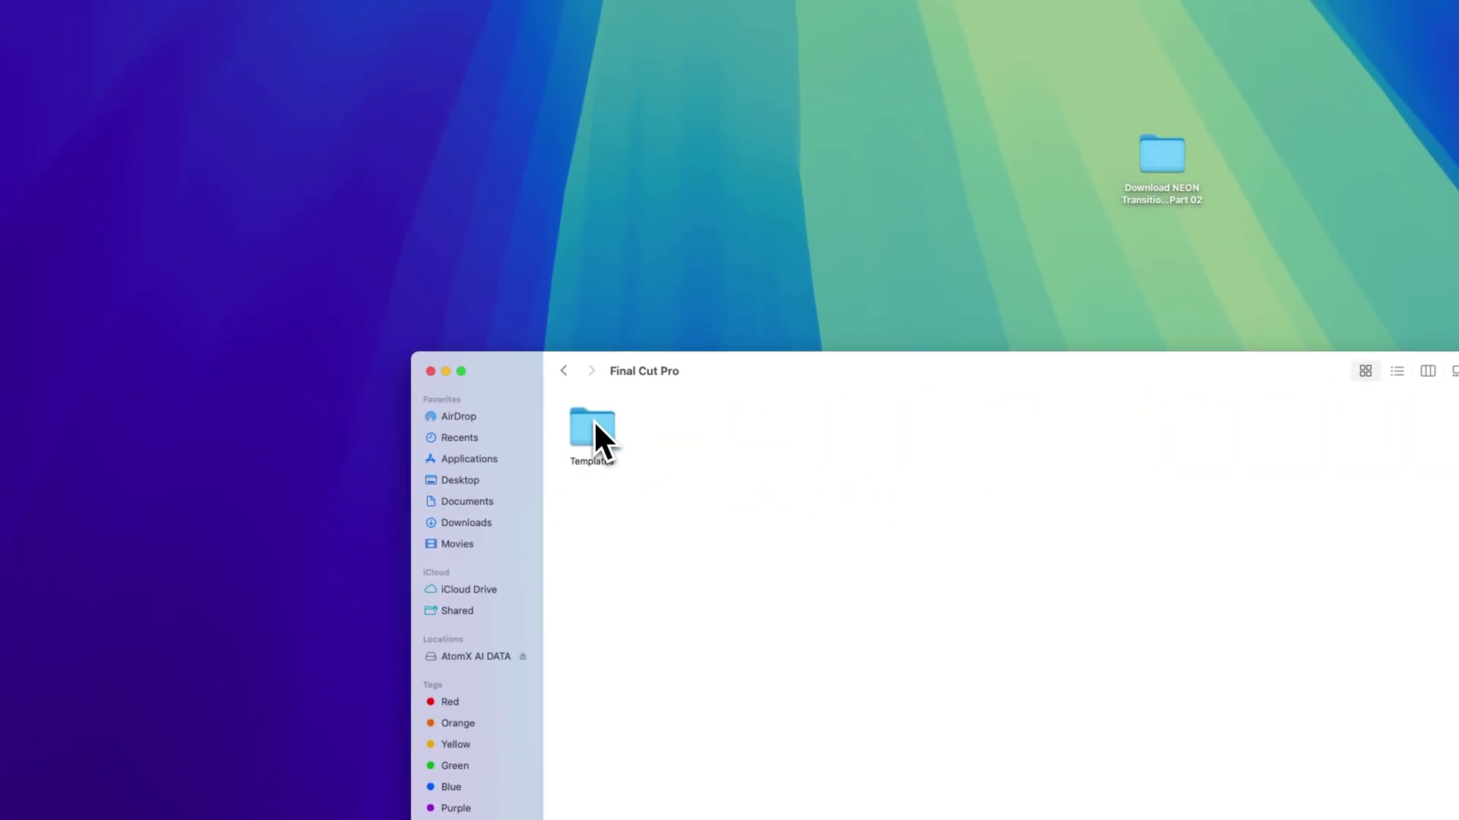
double_click(606, 435)
key("Right")
key("super+Down")
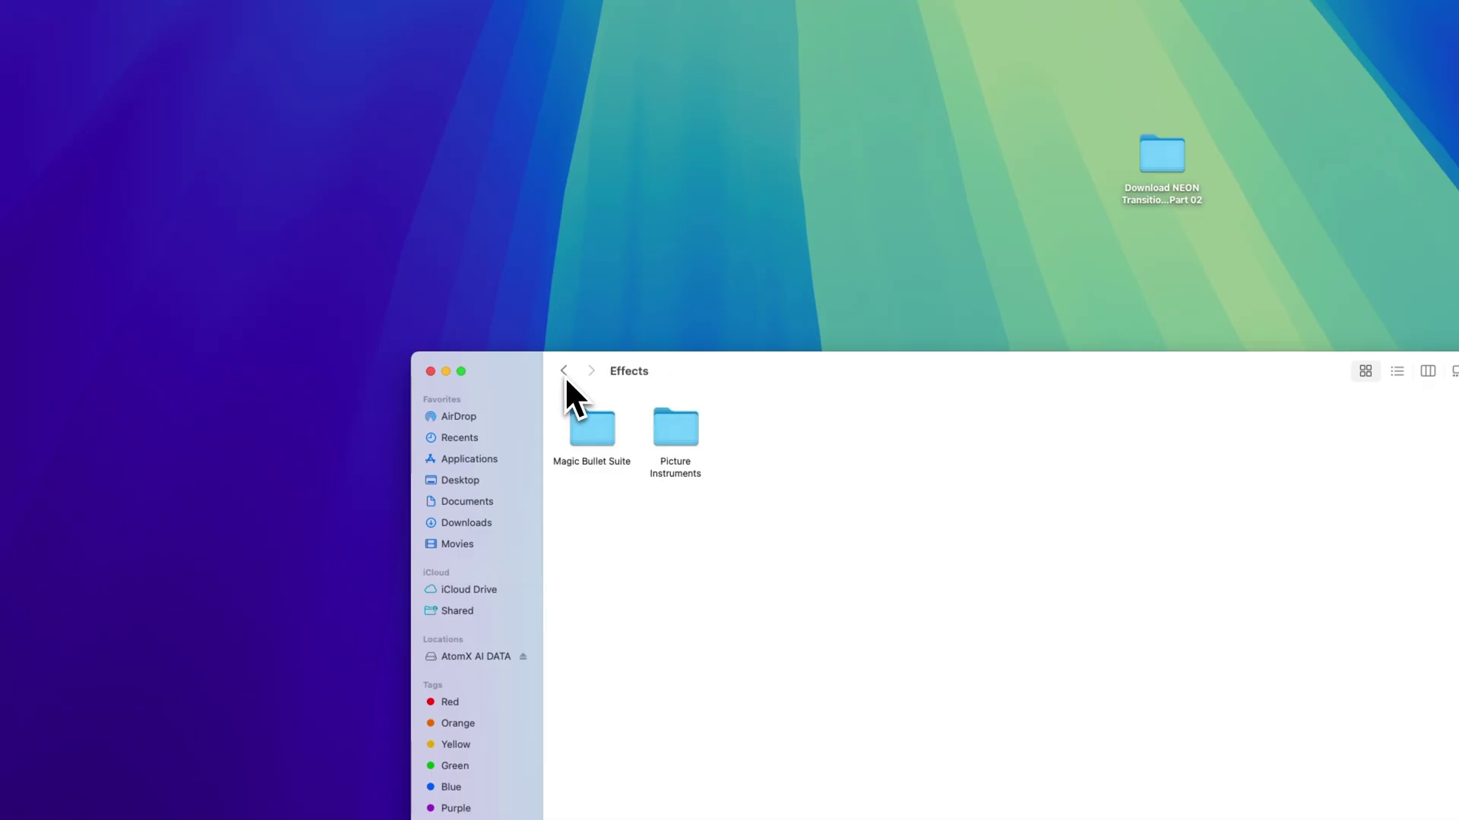
left_click(564, 376)
left_click(566, 372)
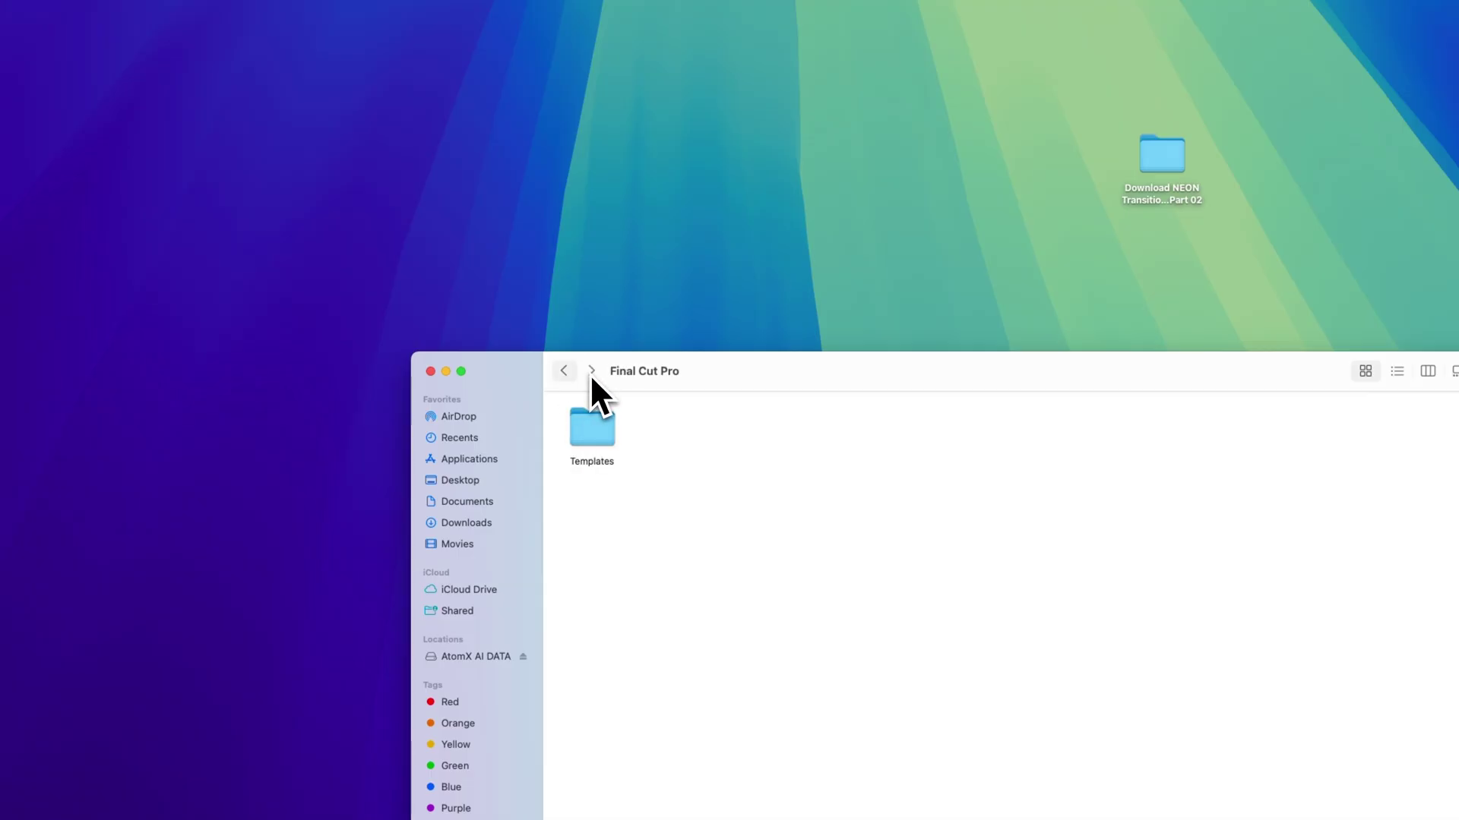
key("super+bracketright")
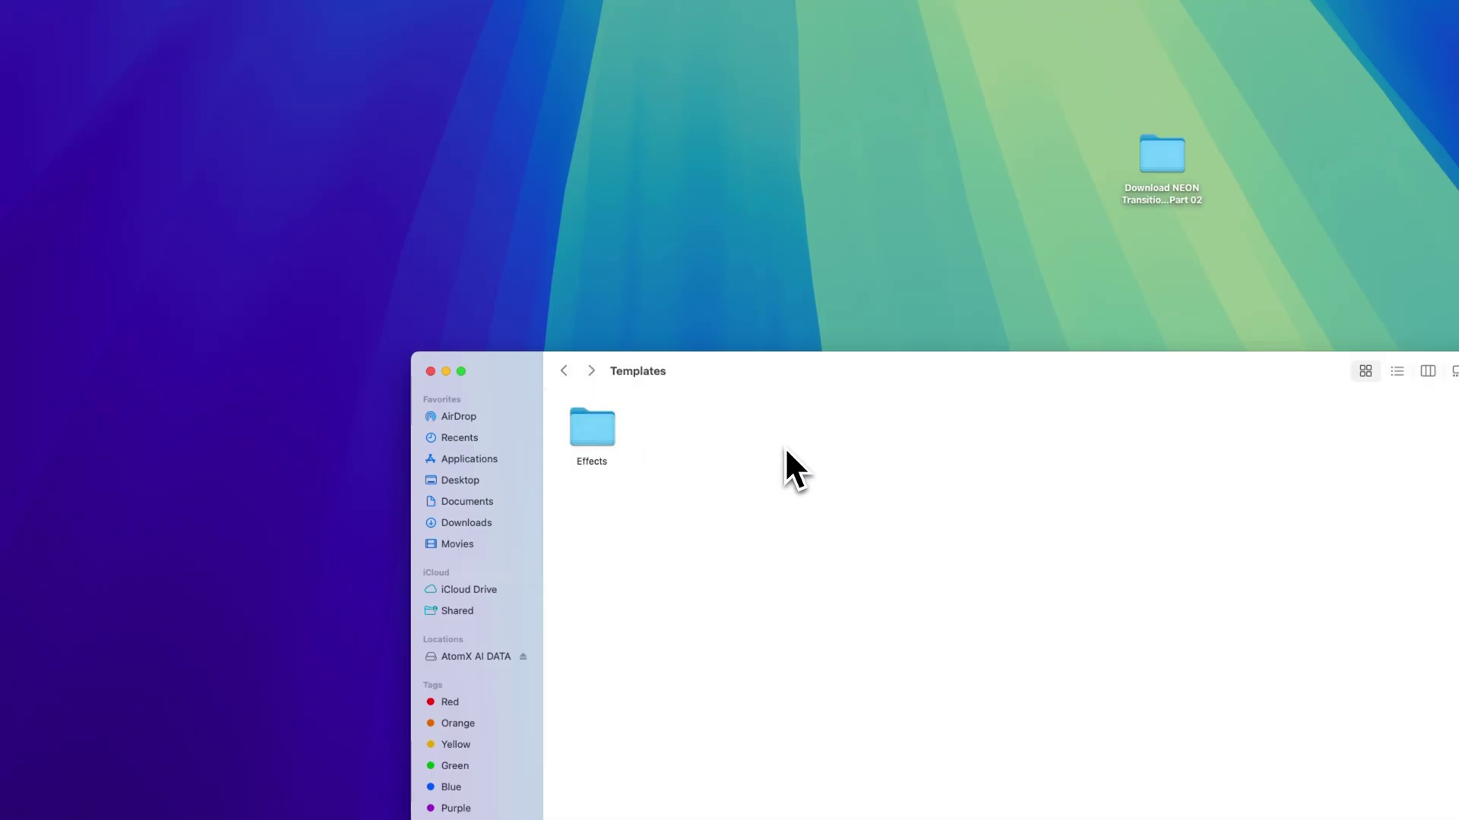
Create a new folder named Transition in Templates, authorising it with the admin password
right_click(696, 439)
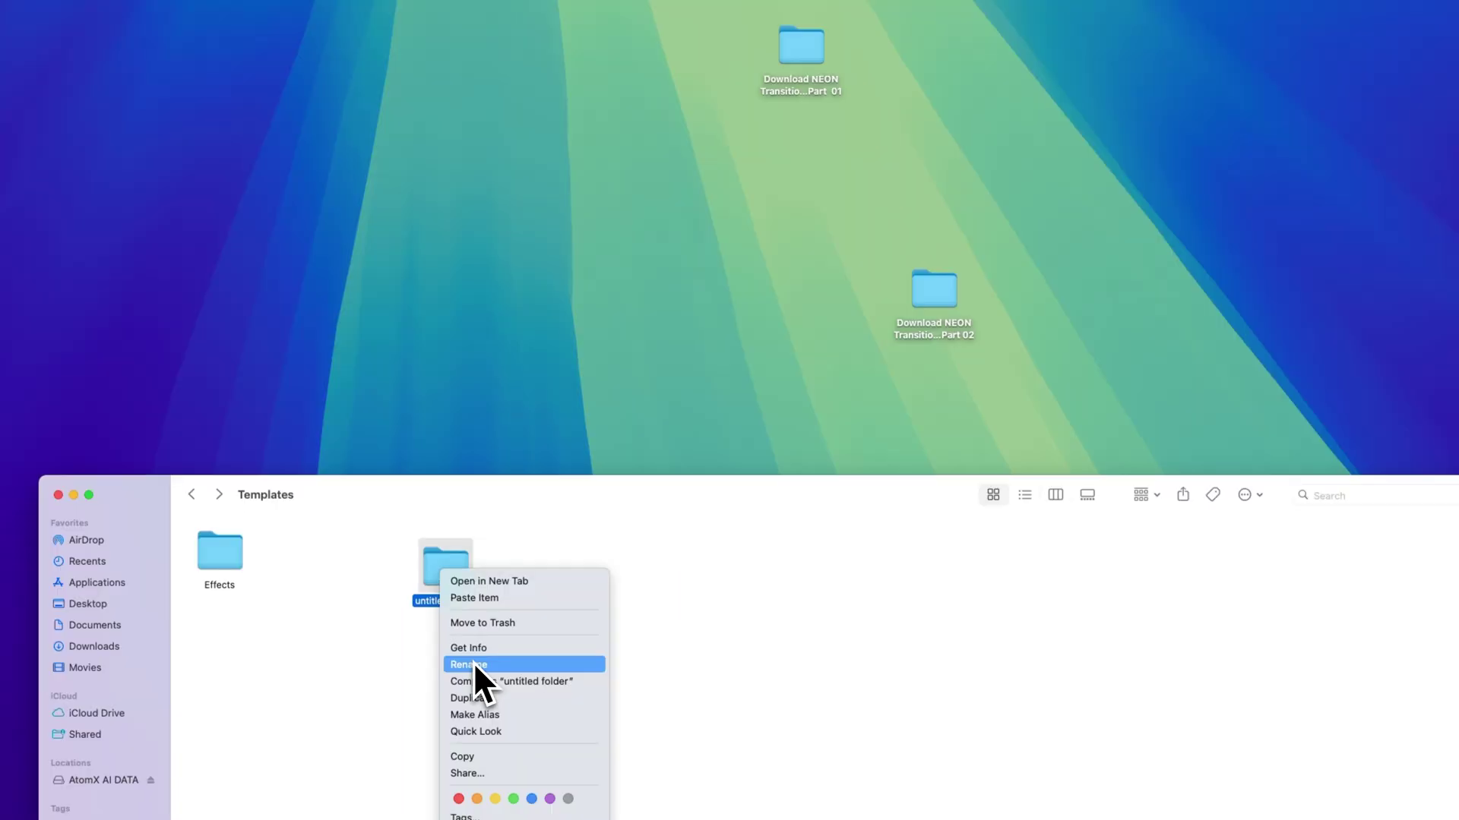
left_click(473, 663)
type("Tr")
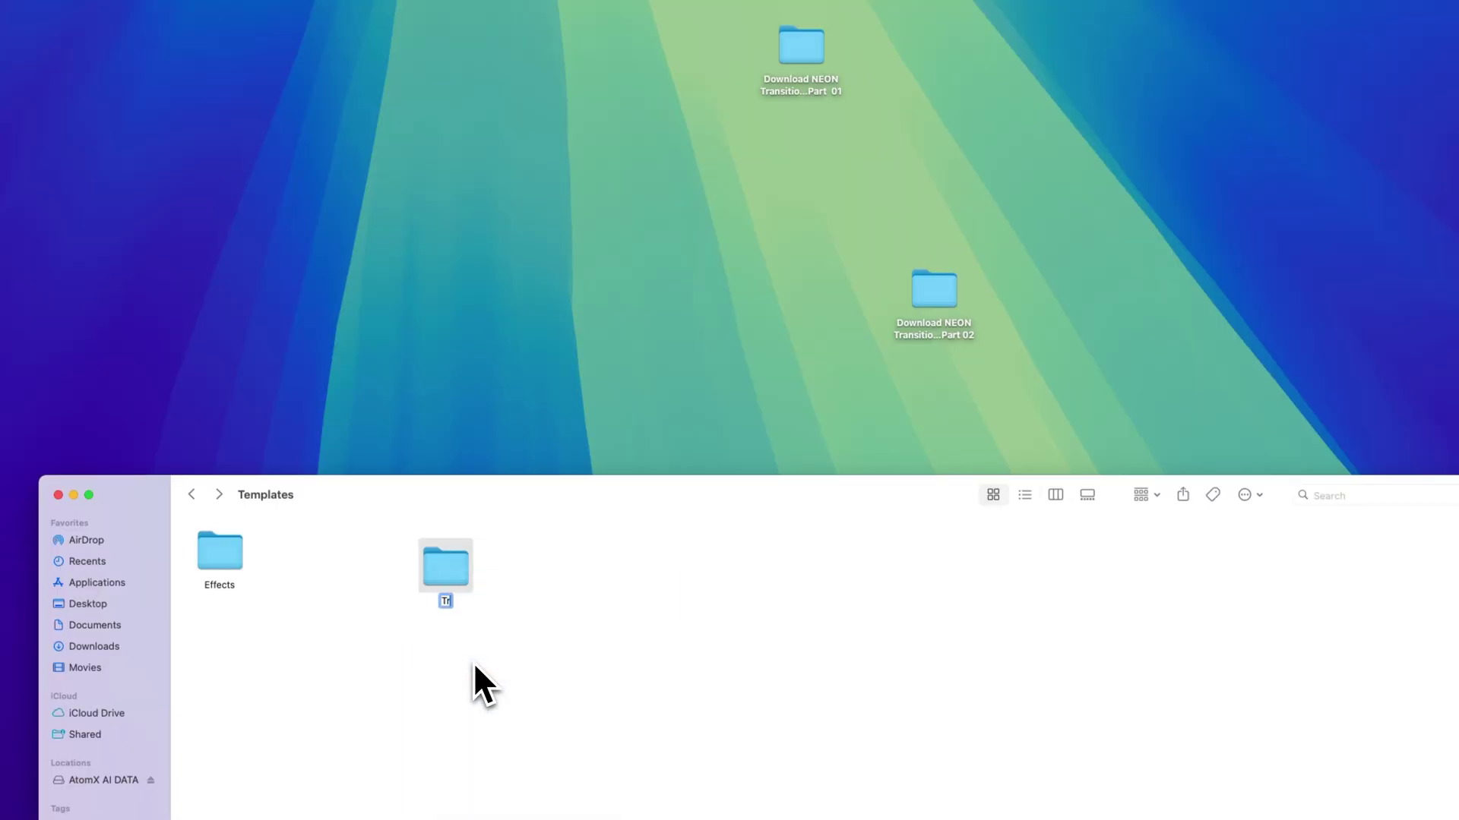
type("ansit")
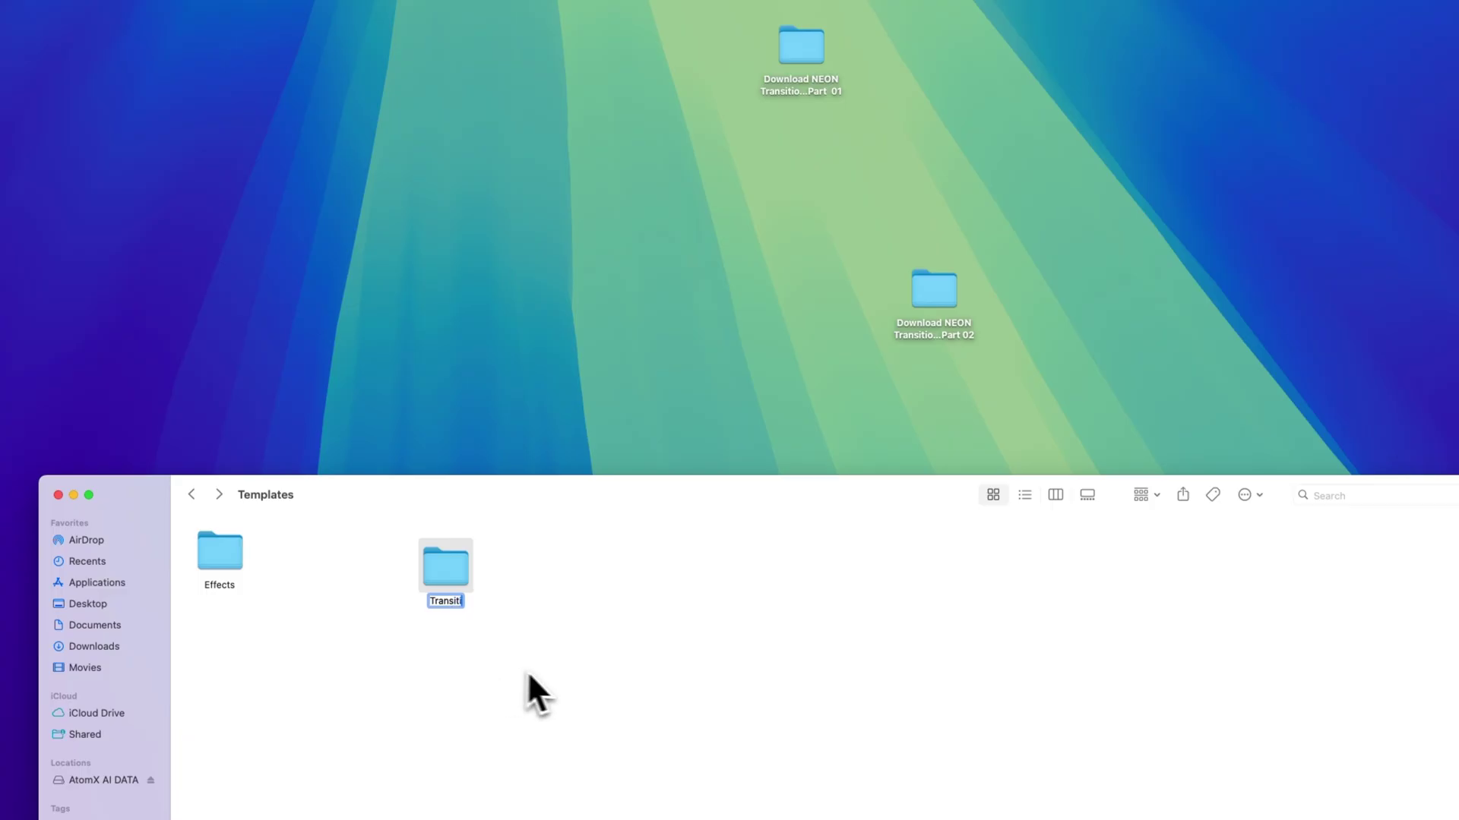
type("ion")
key("Return")
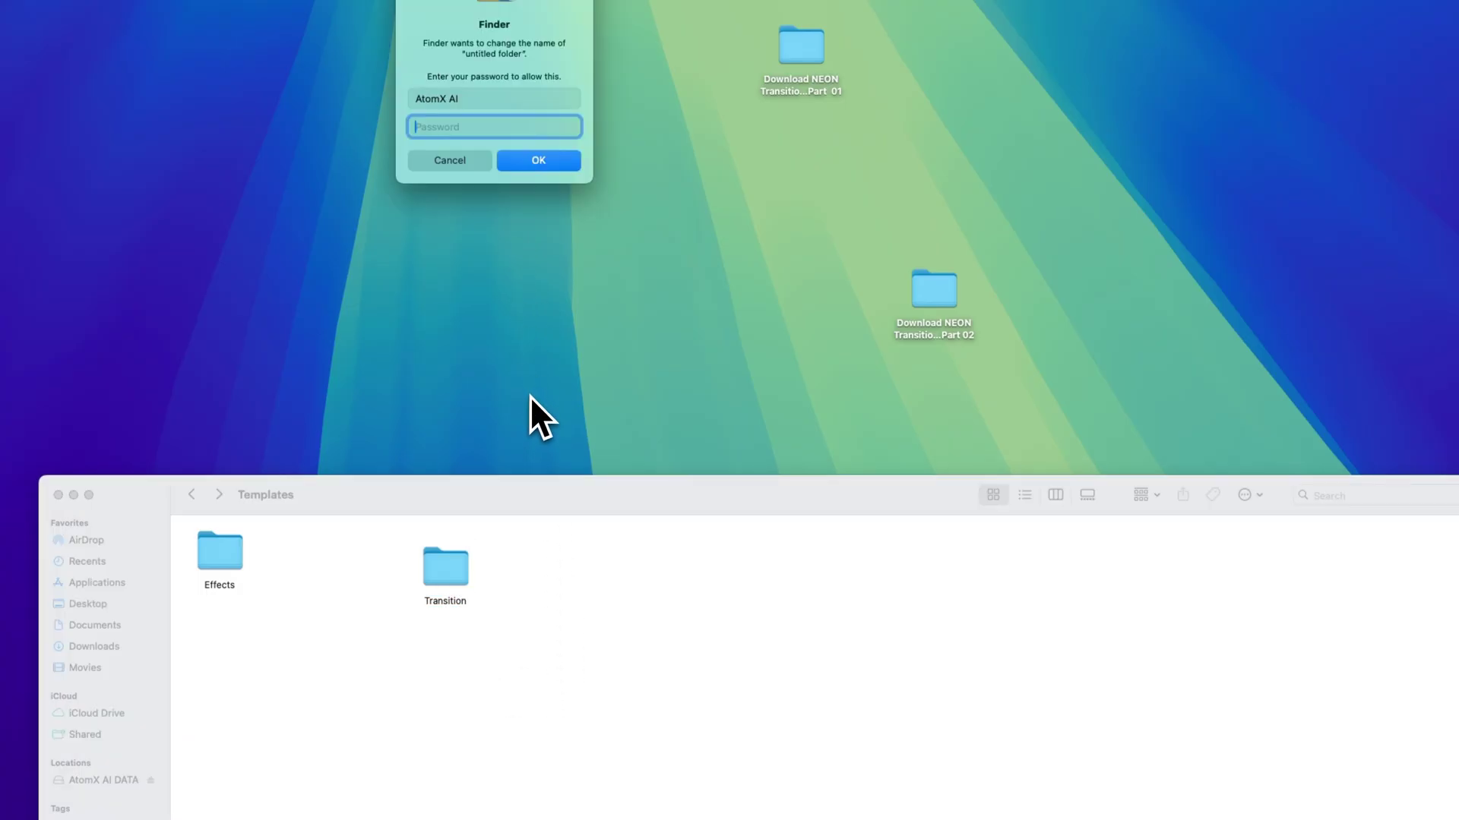
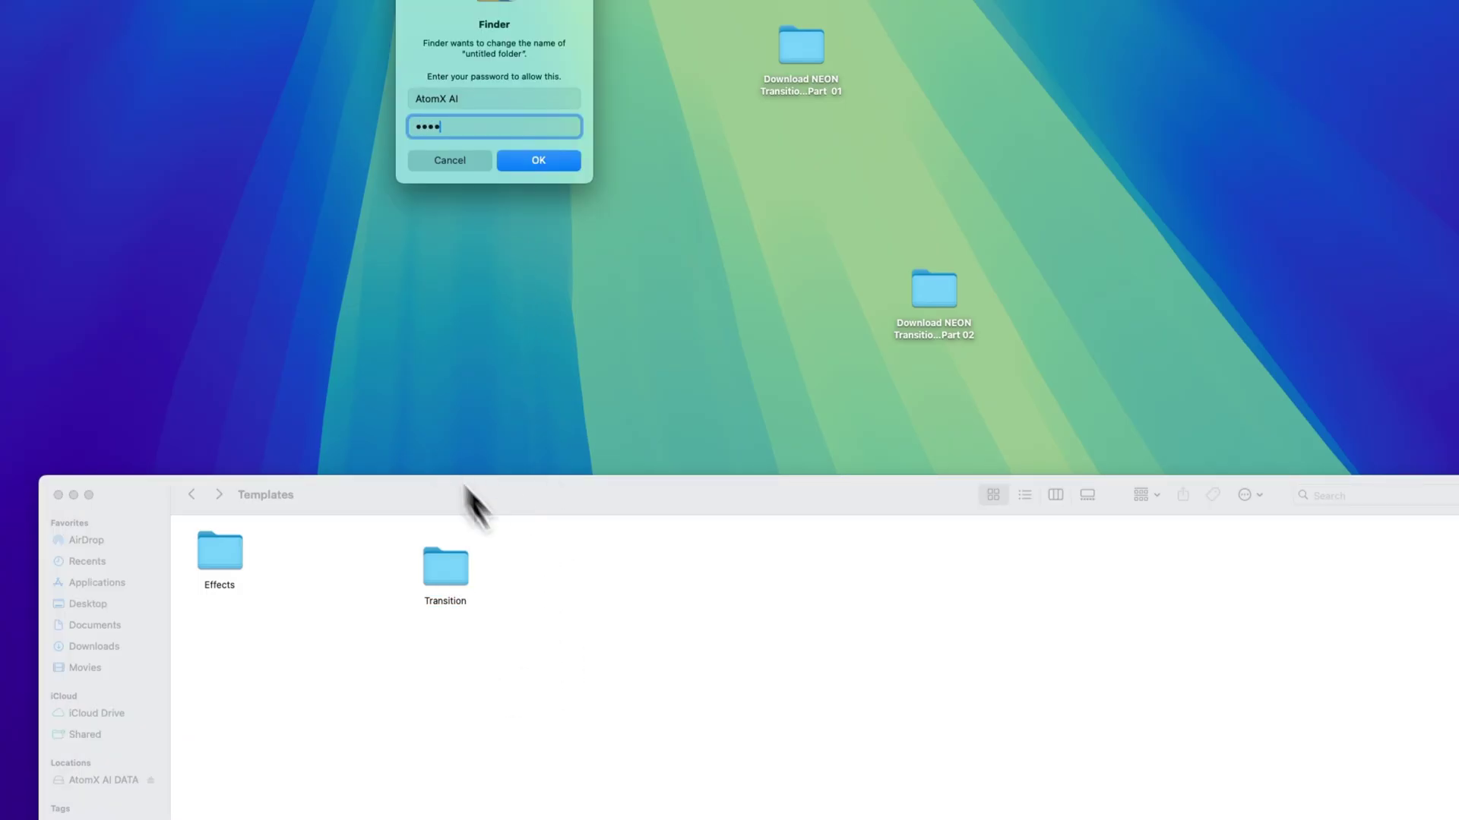
key("Return")
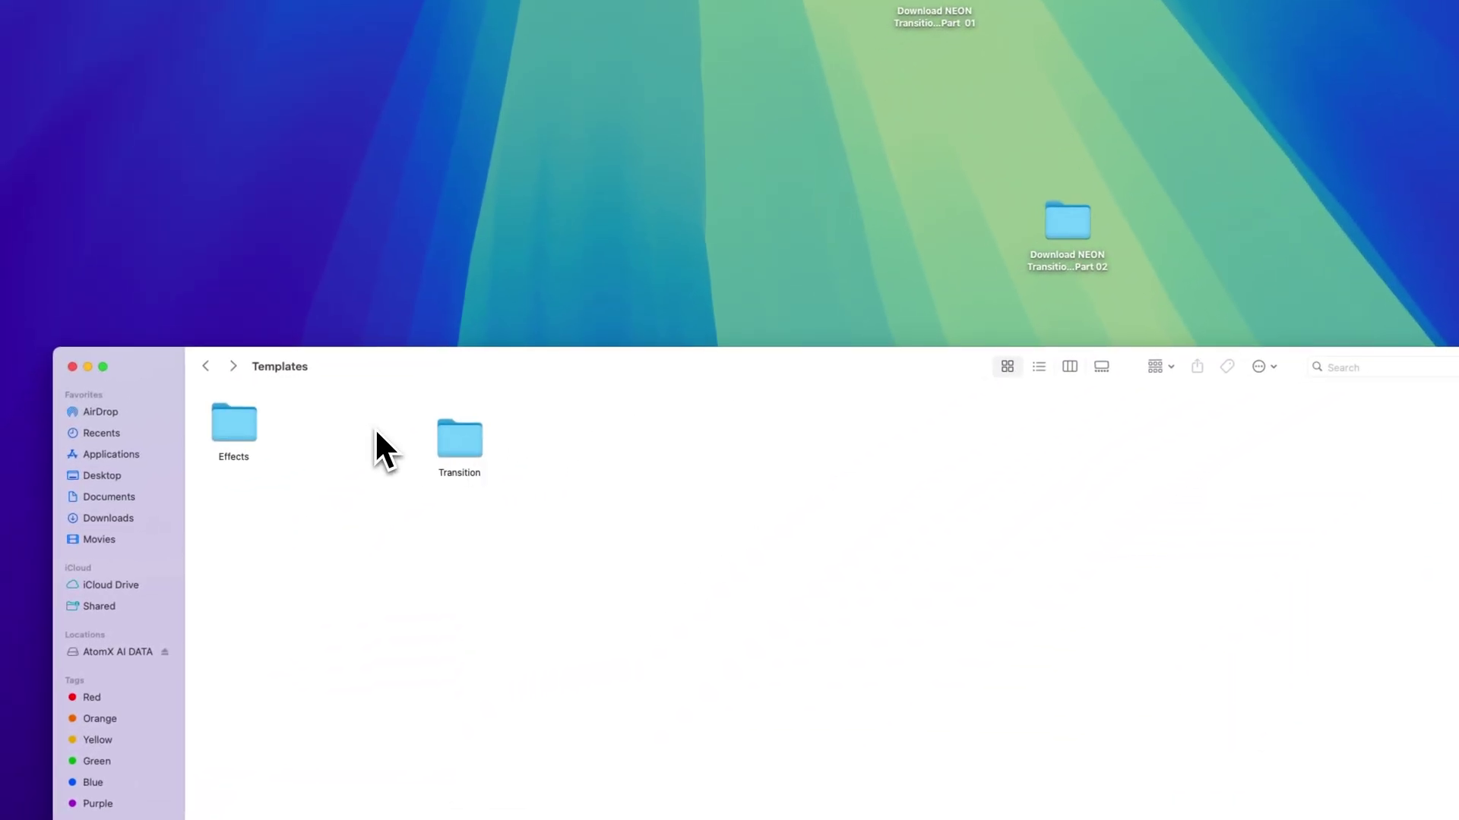
Place the Transition folder beside Effects and drop the Part 02 folder into it
left_click_drag(460, 438, 363, 417)
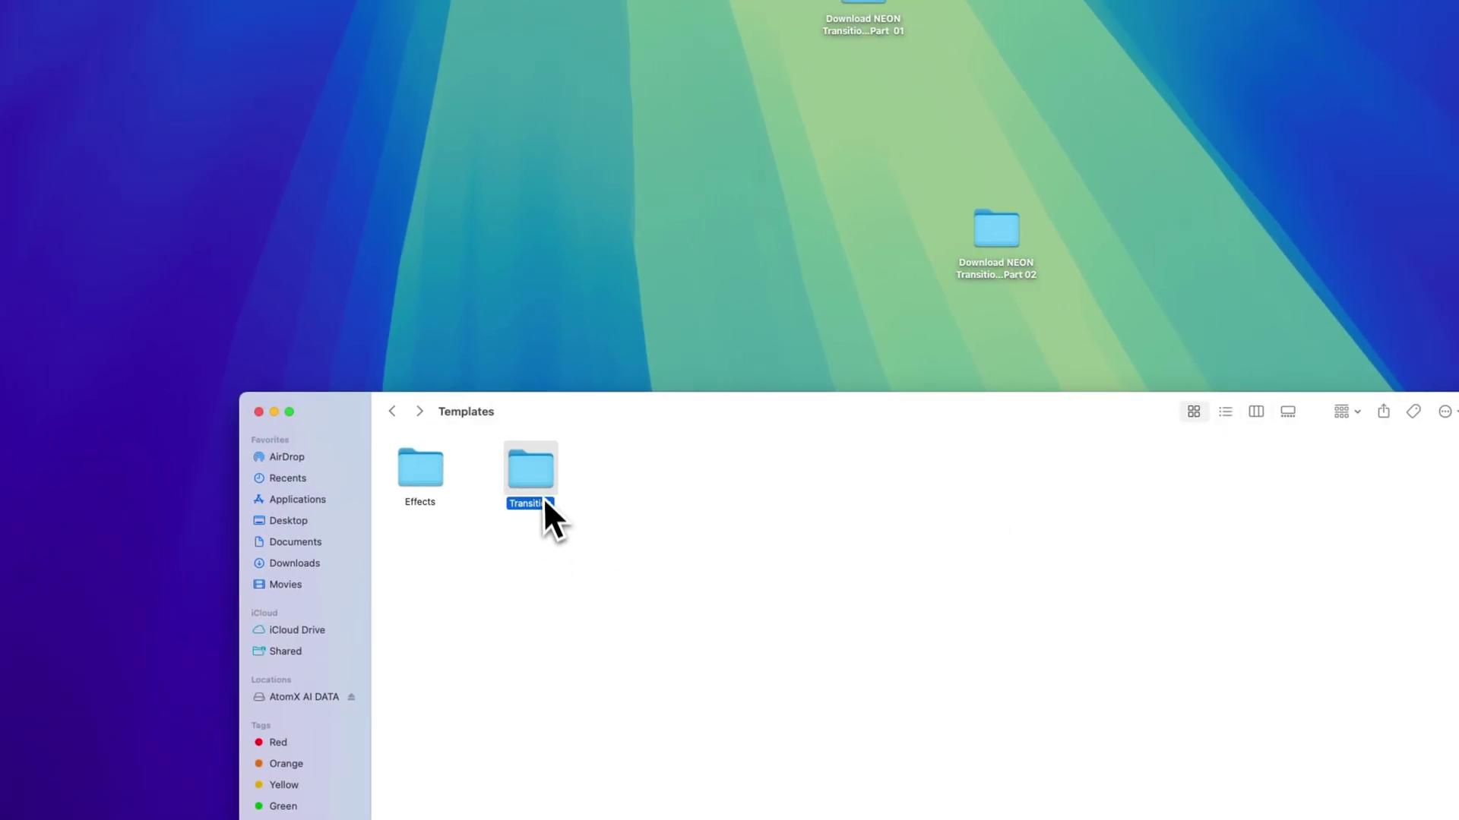
left_click_drag(538, 481, 568, 524)
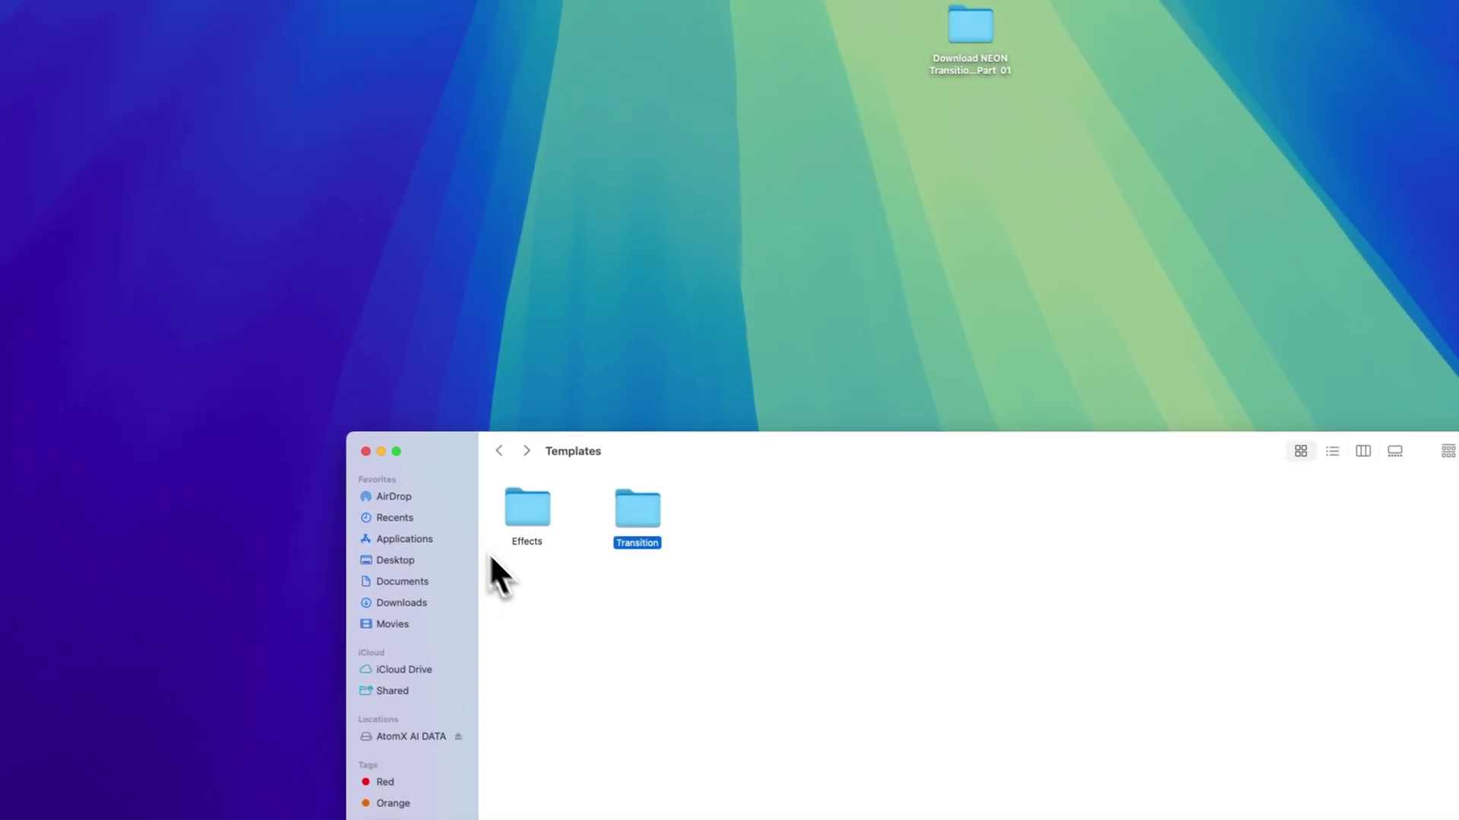
left_click(490, 562)
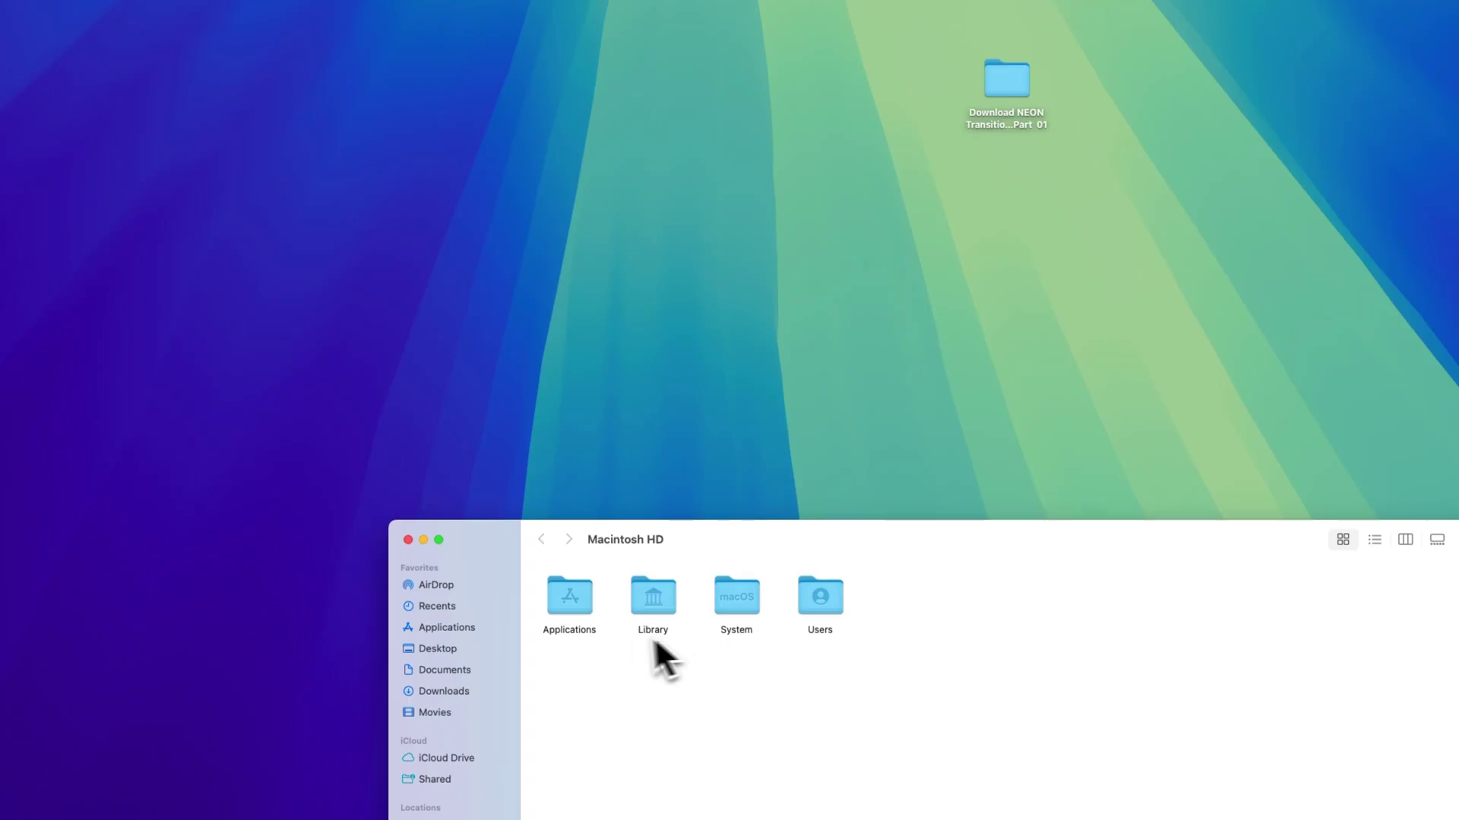
Navigate through Users and the home folder to Movies › Motion Templates › Transitions
double_click(819, 599)
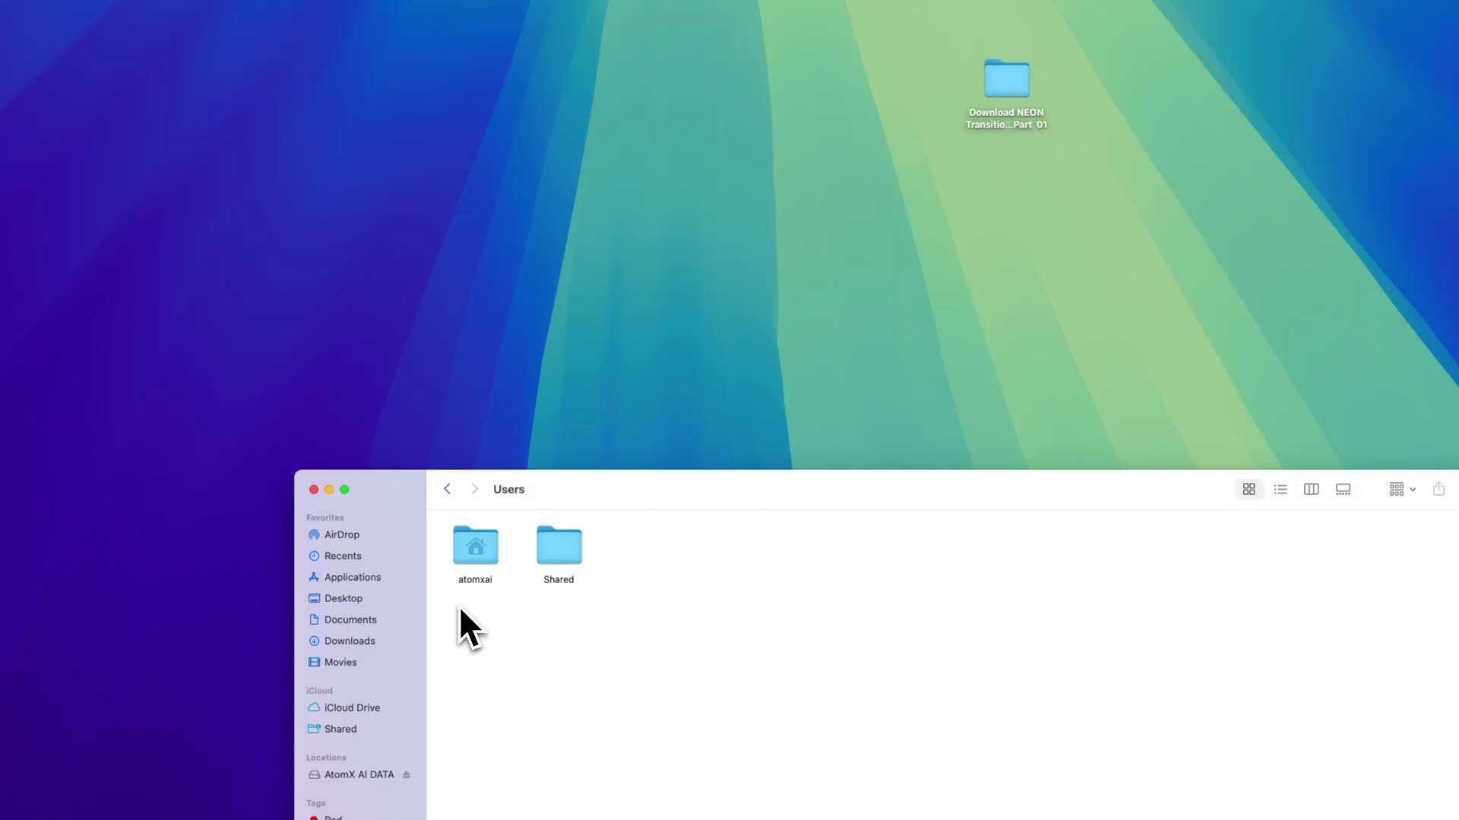
left_click(475, 554)
key("super+Down")
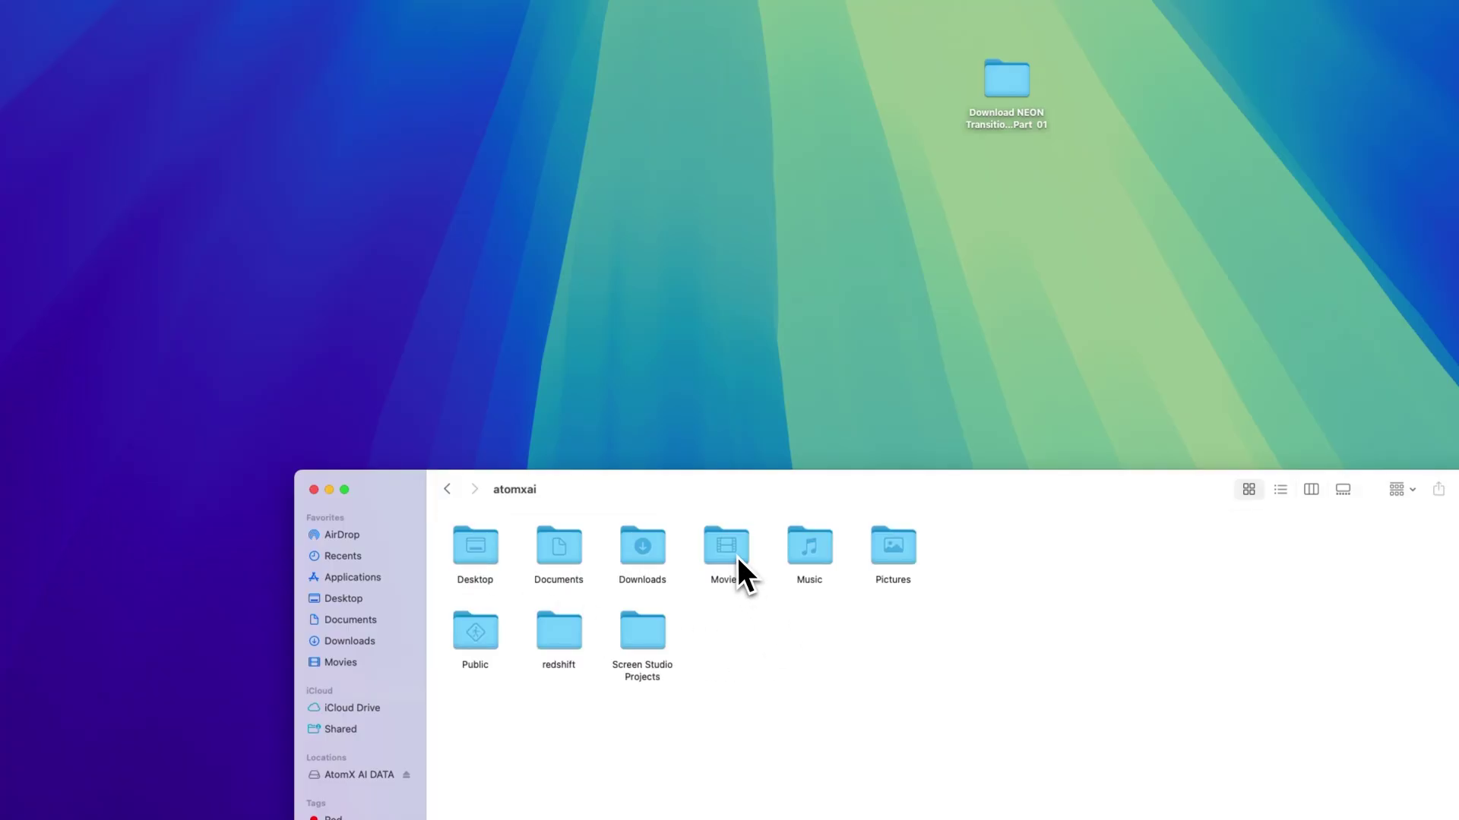
key("m")
key("super+Down")
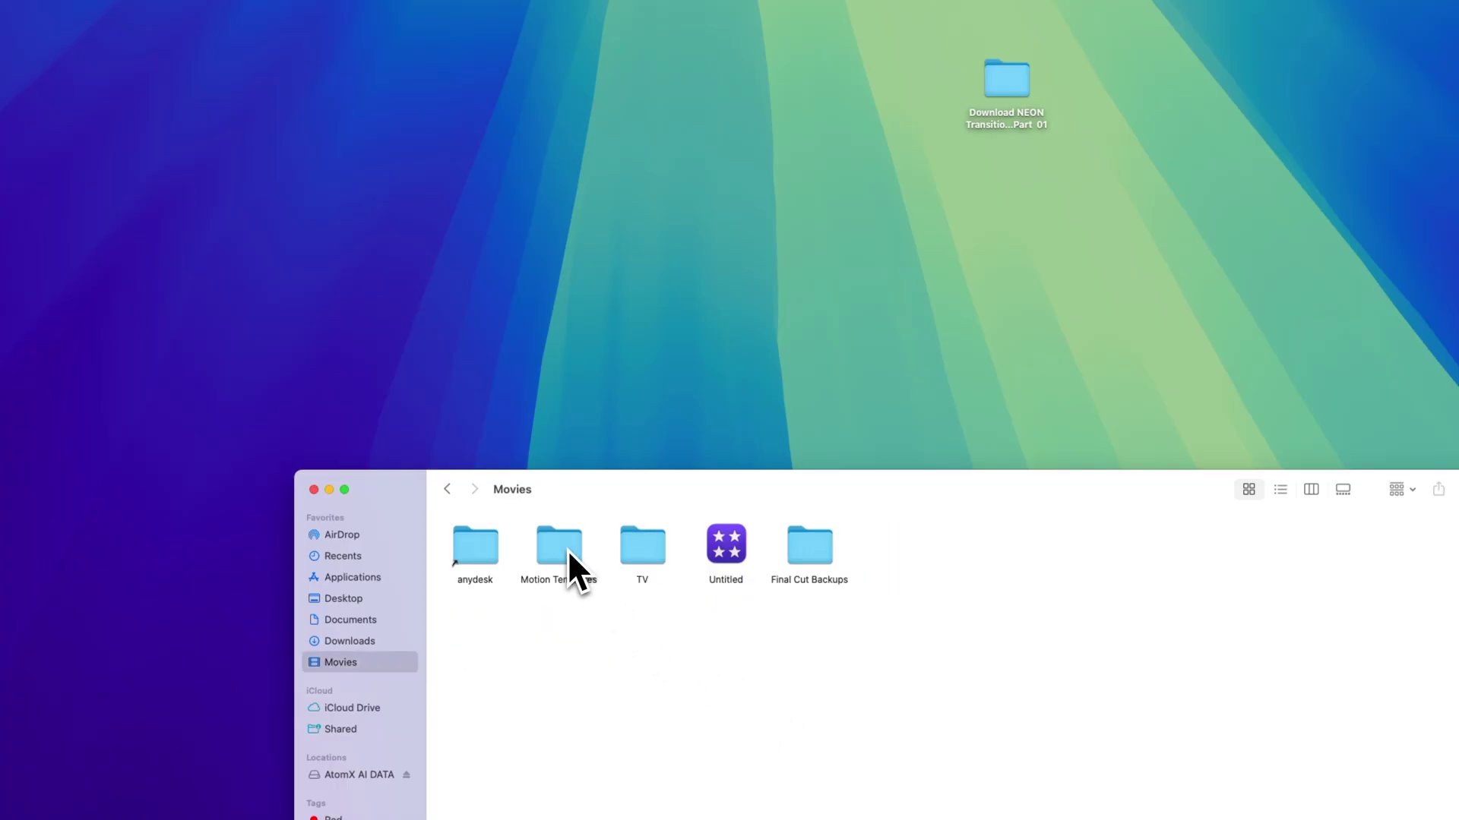
key("m")
key("super+Down")
left_click(892, 547)
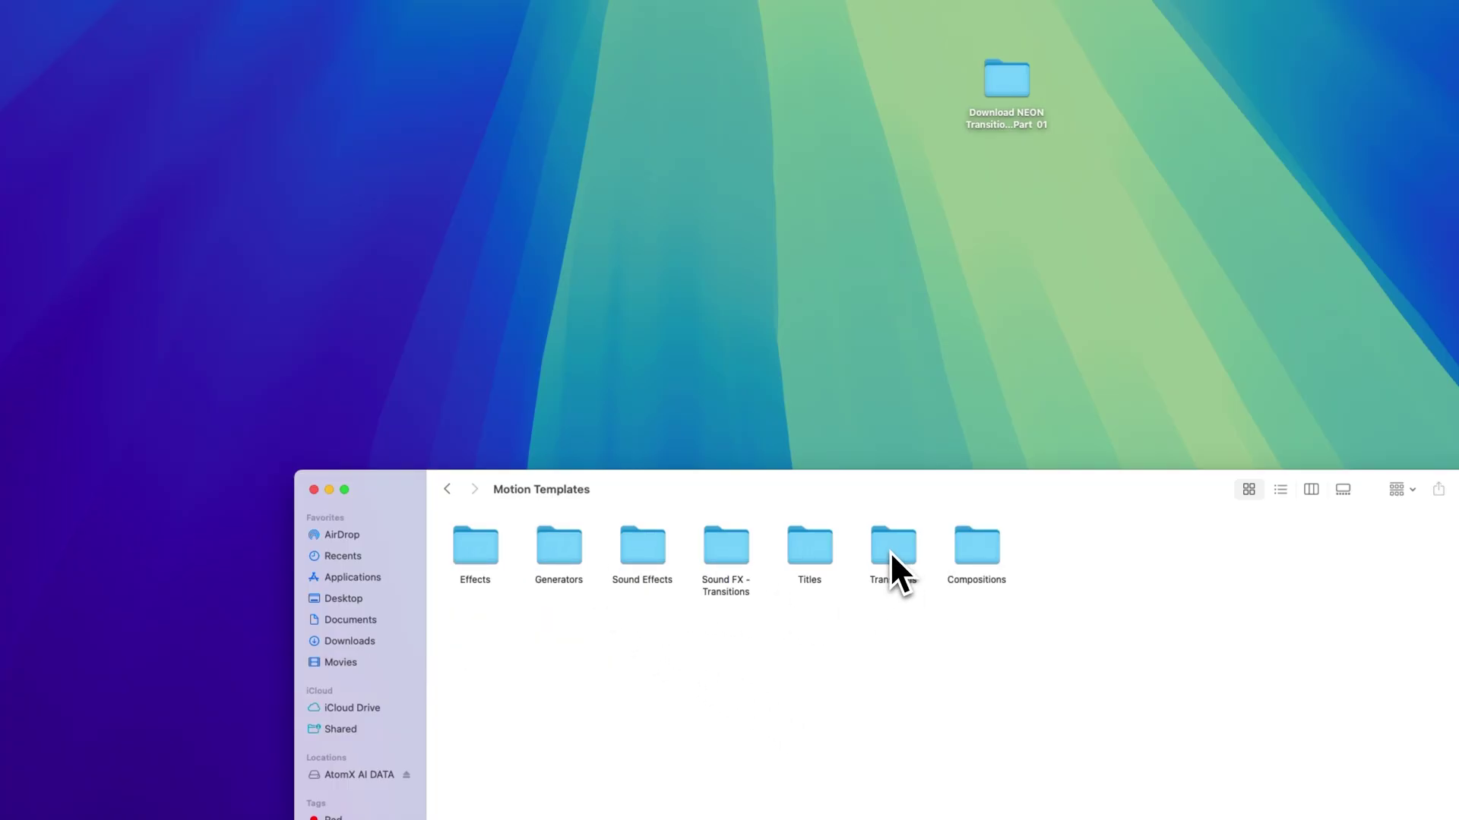
key("super+Down")
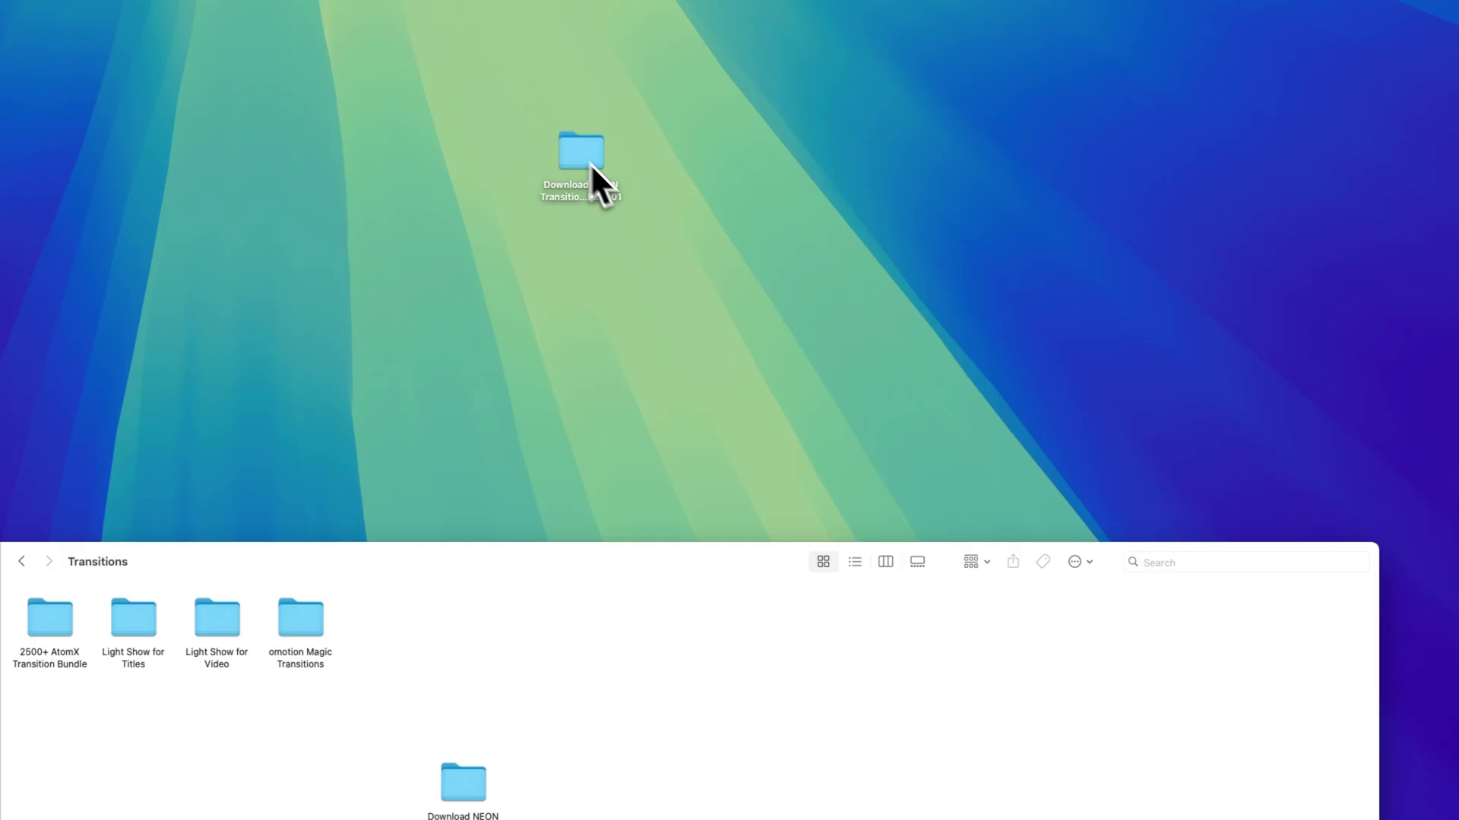
Drop the NEON Part 01 folder into Transitions, then reopen Motion Templates › Transitions to verify
left_click_drag(591, 162, 981, 430)
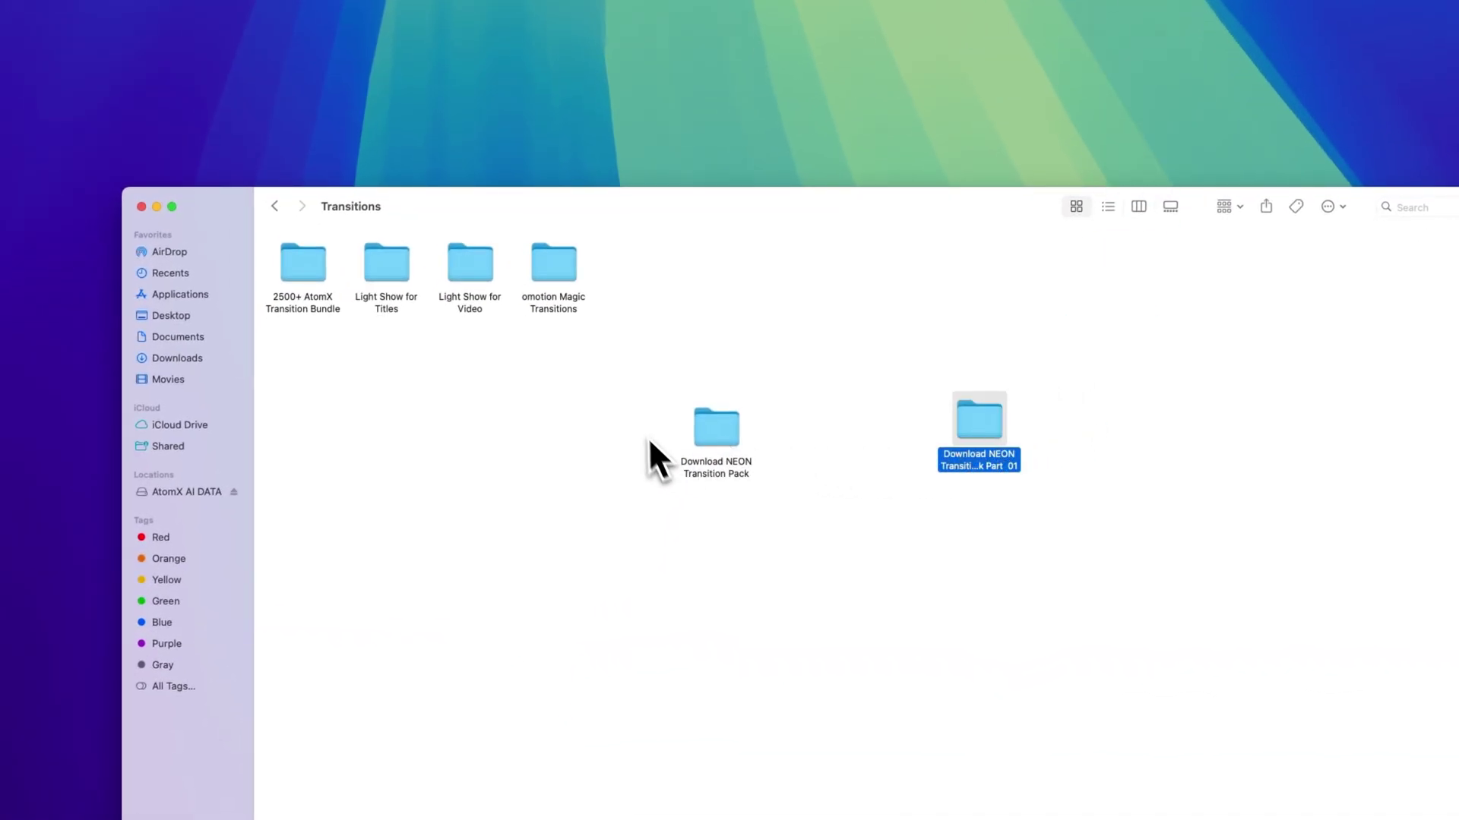
left_click_drag(697, 440, 642, 430)
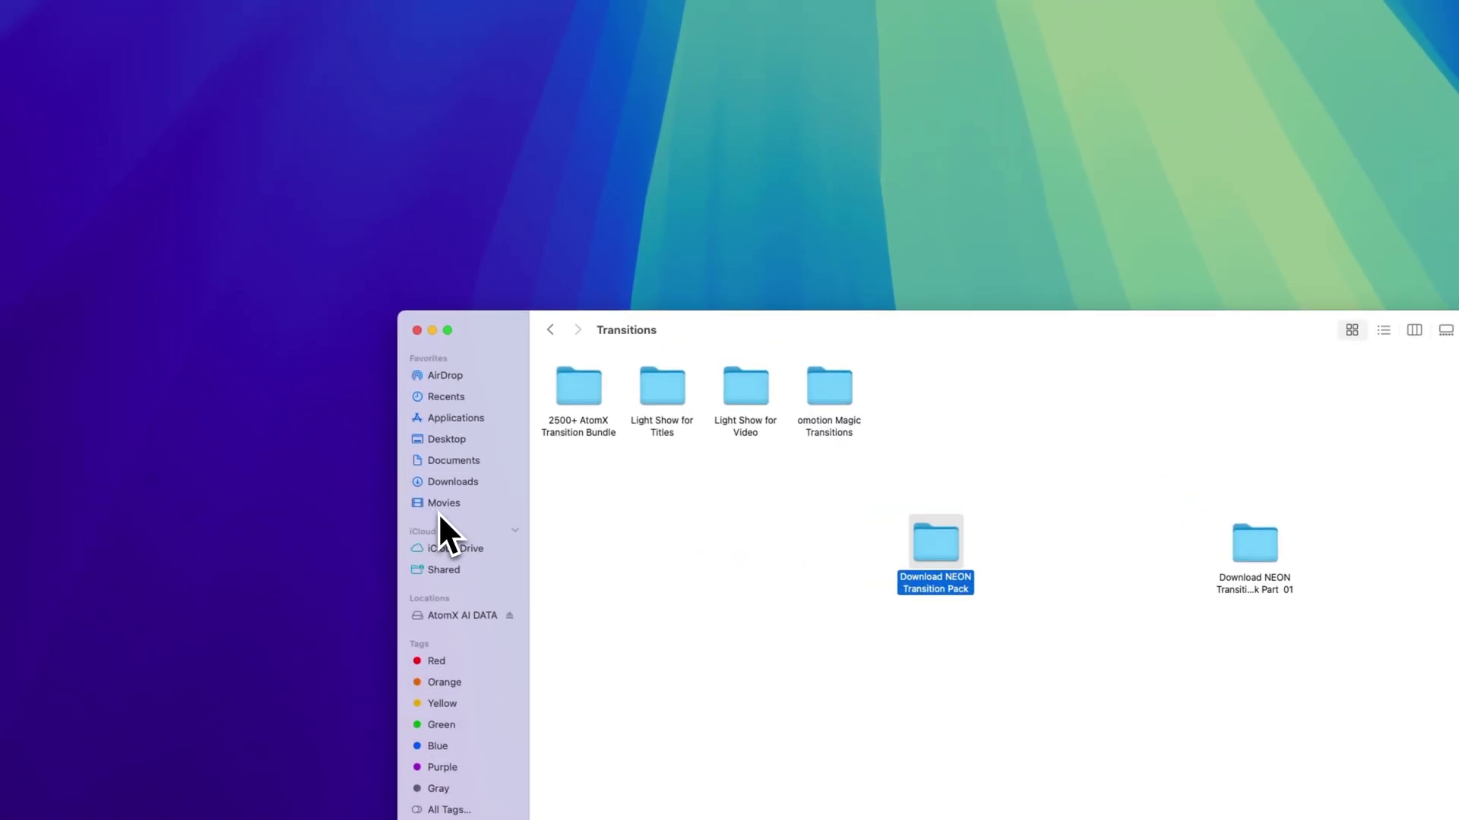
left_click(439, 505)
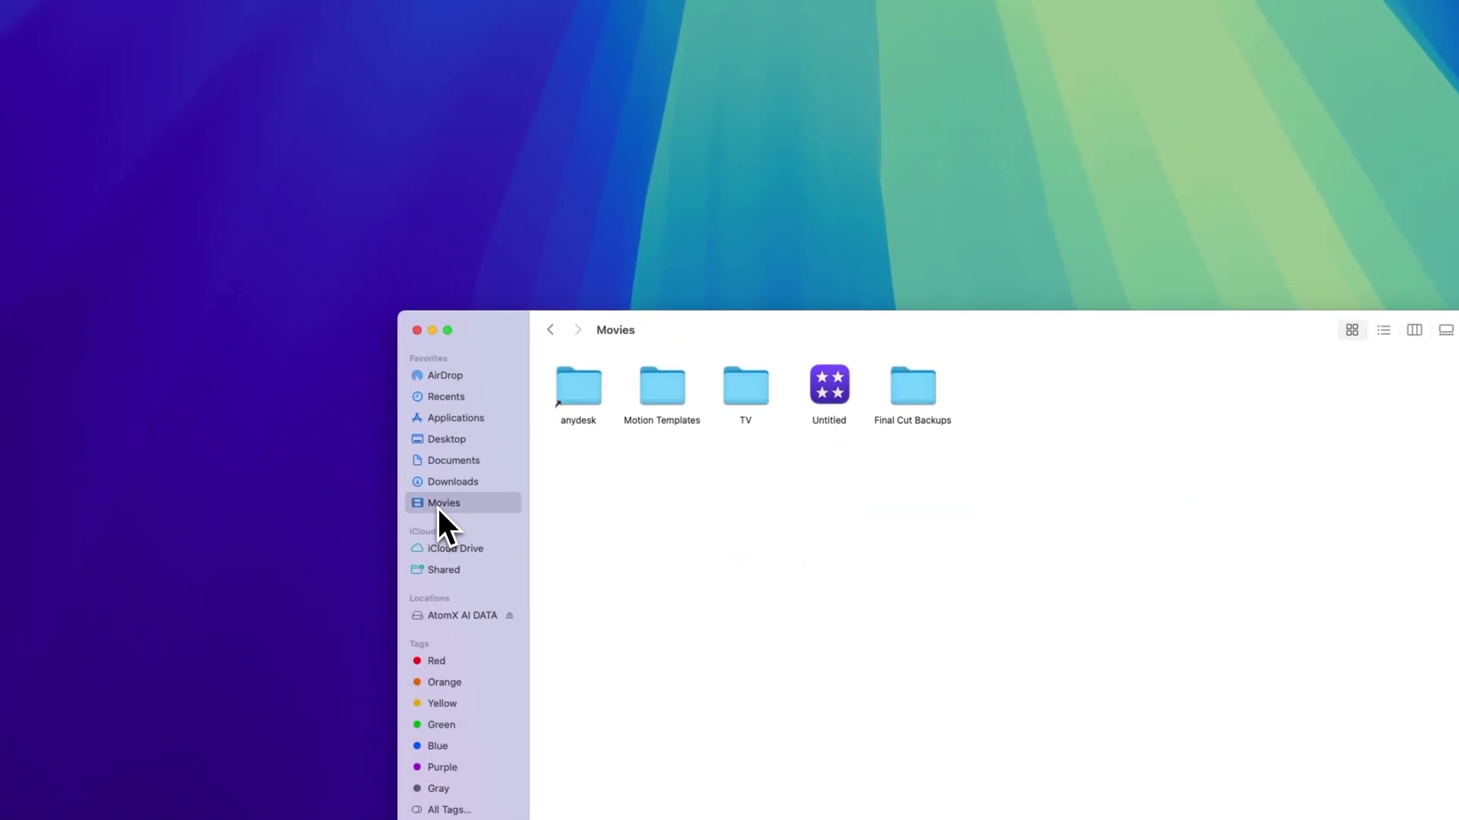
double_click(664, 389)
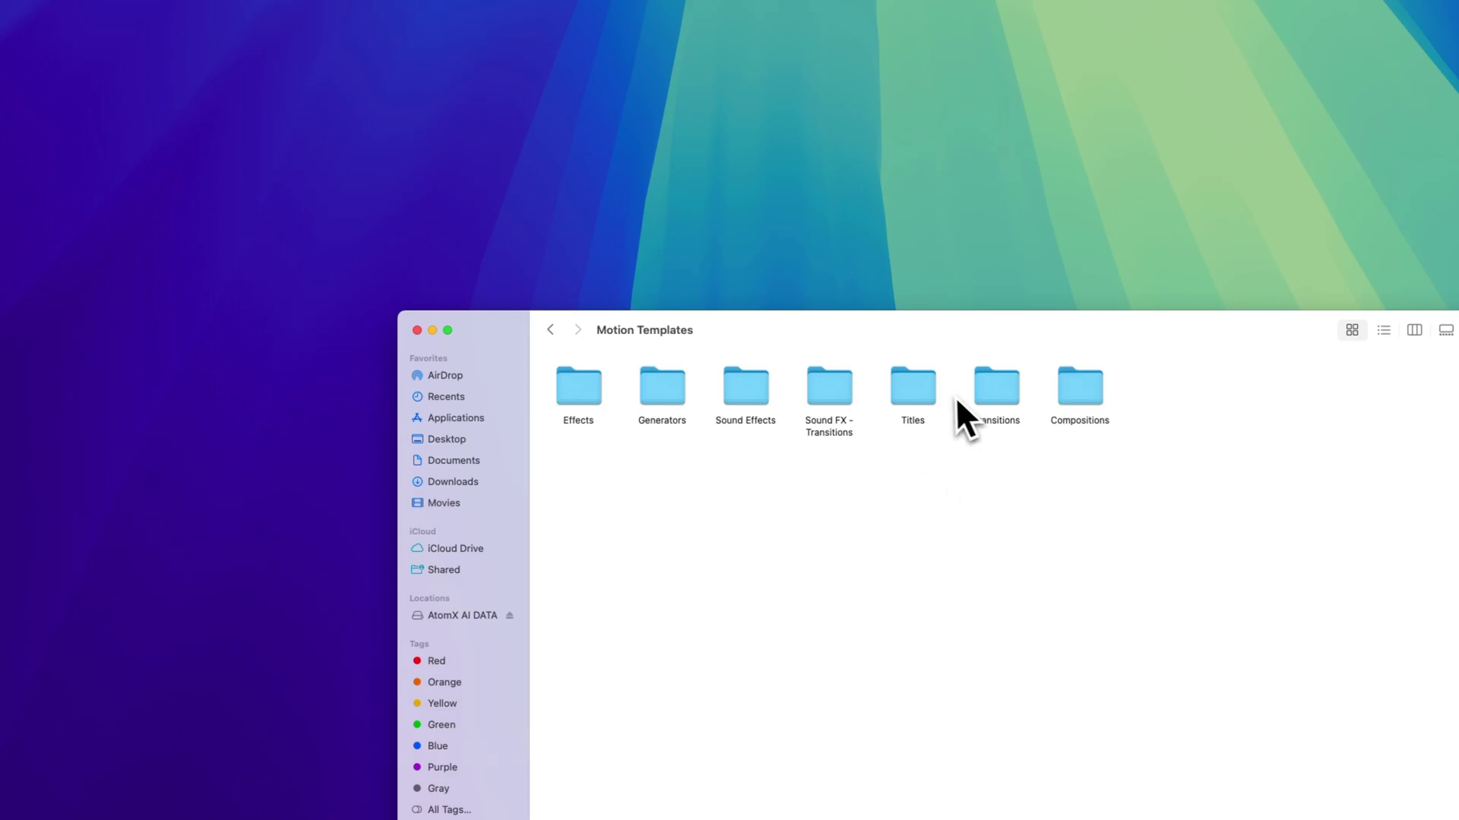
double_click(996, 389)
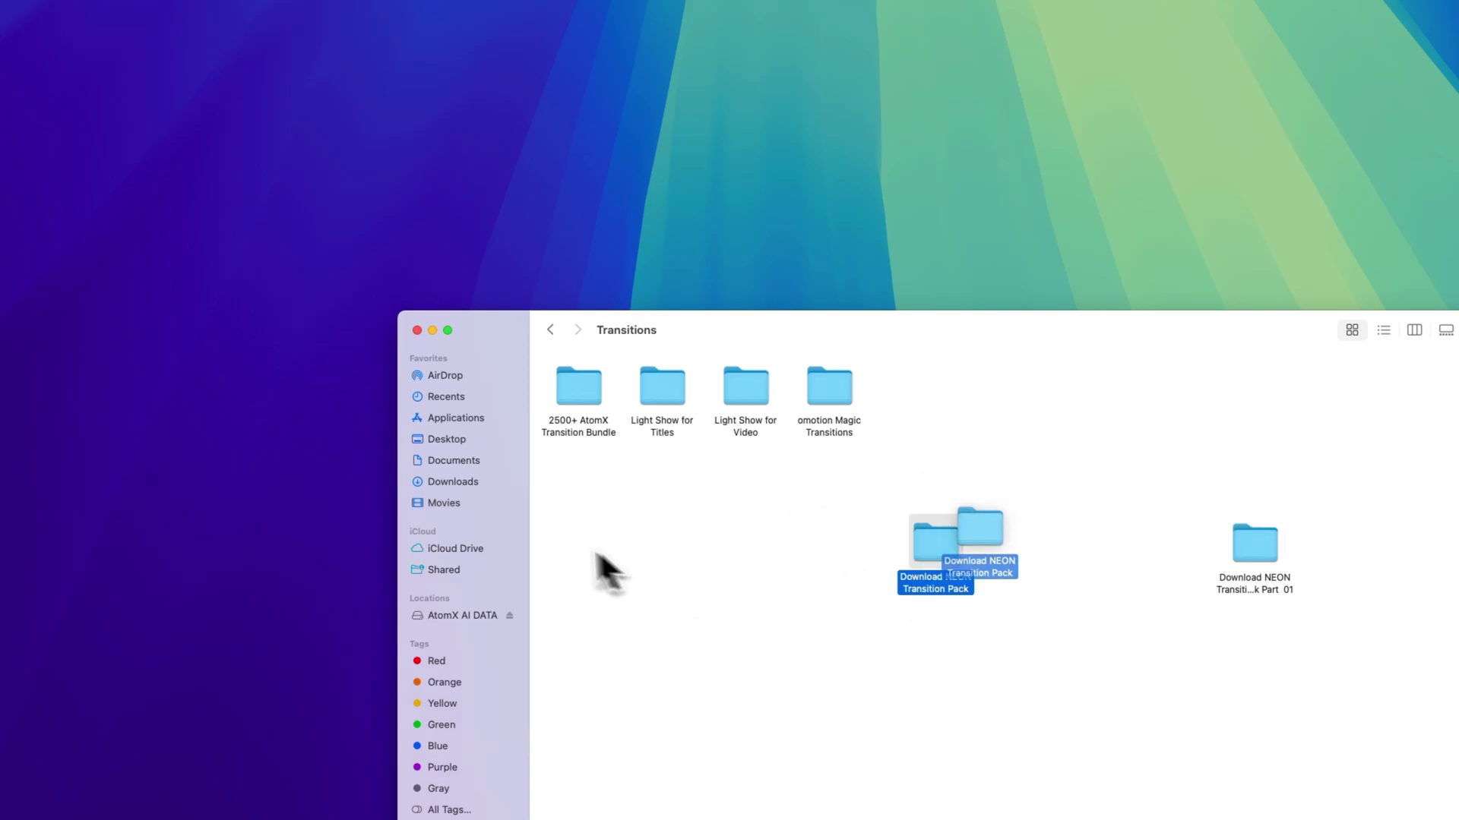
left_click(427, 506)
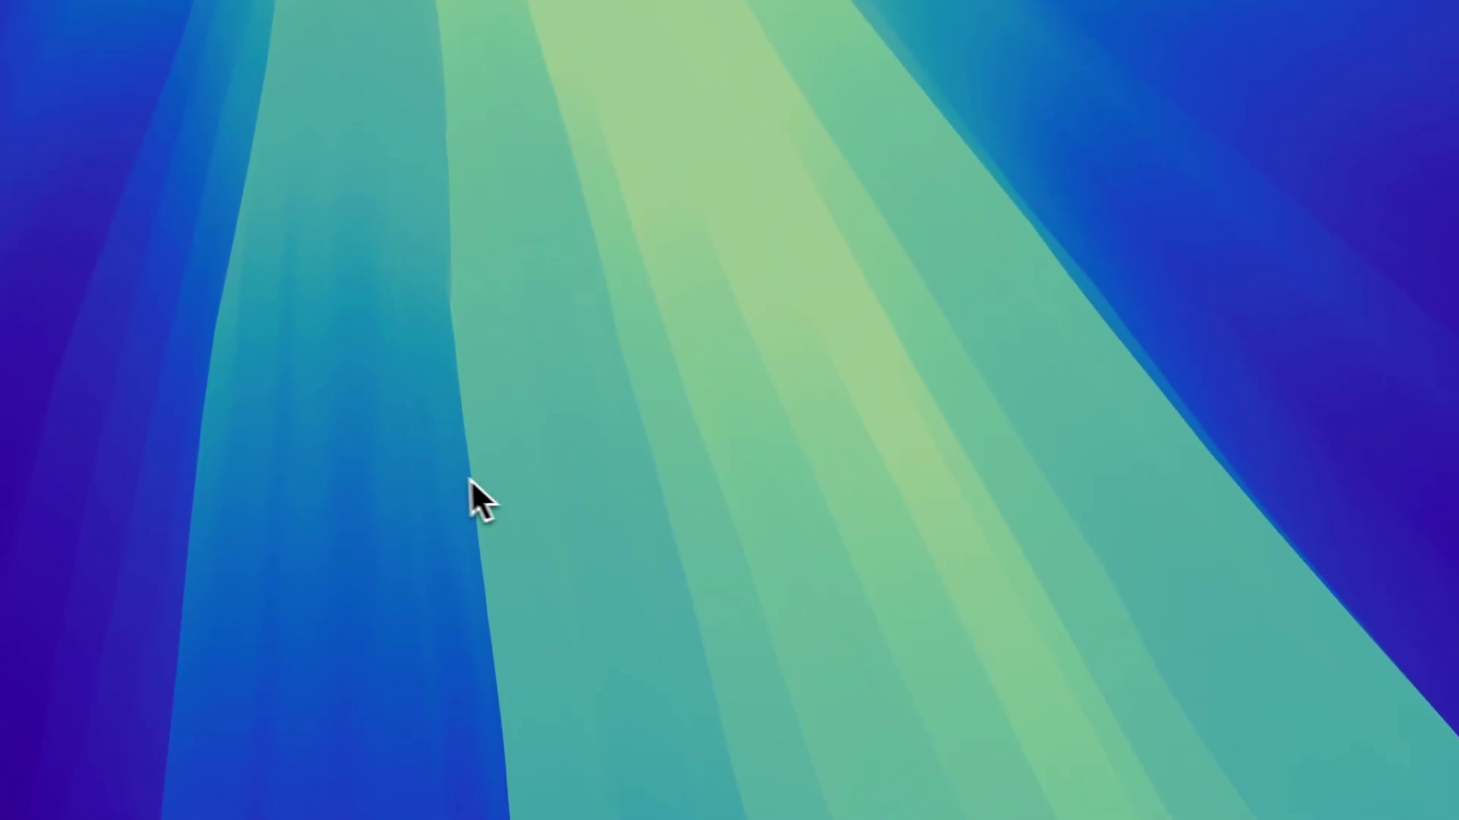
Re-show Movies in the Finder sidebar and open Movies › Motion Templates › Transitions
left_click(442, 470)
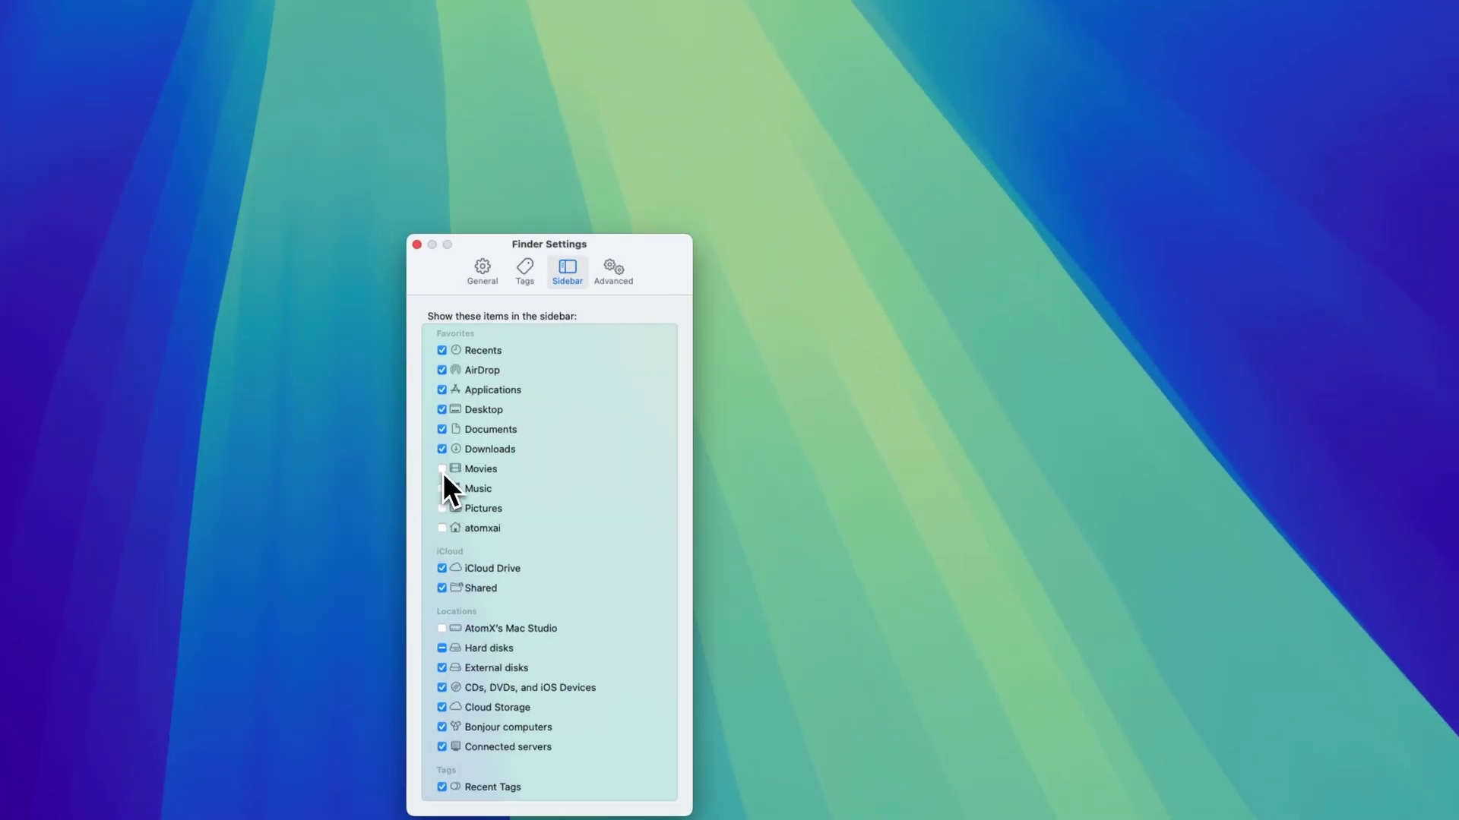
left_click(442, 470)
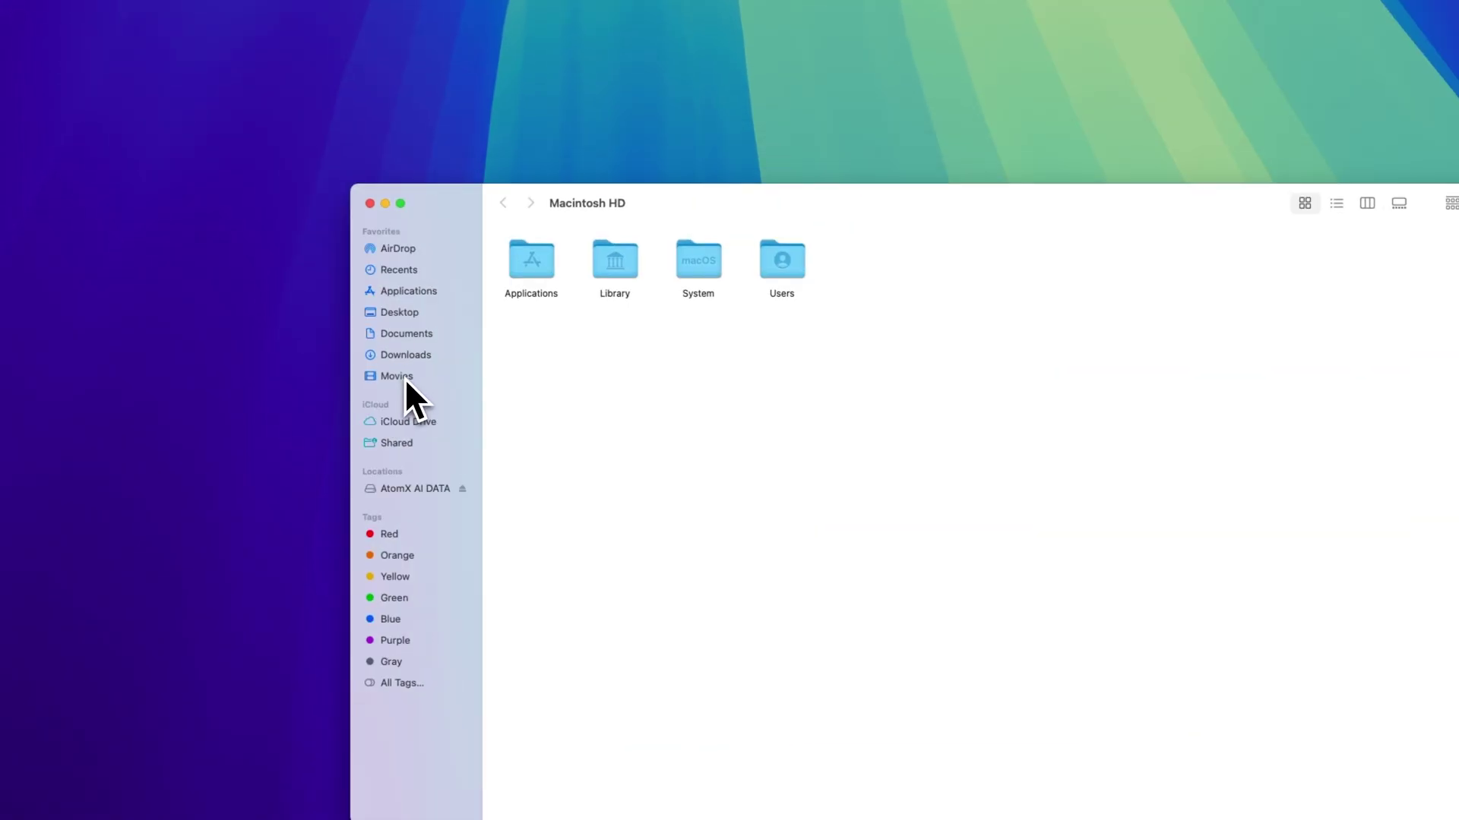
left_click(404, 377)
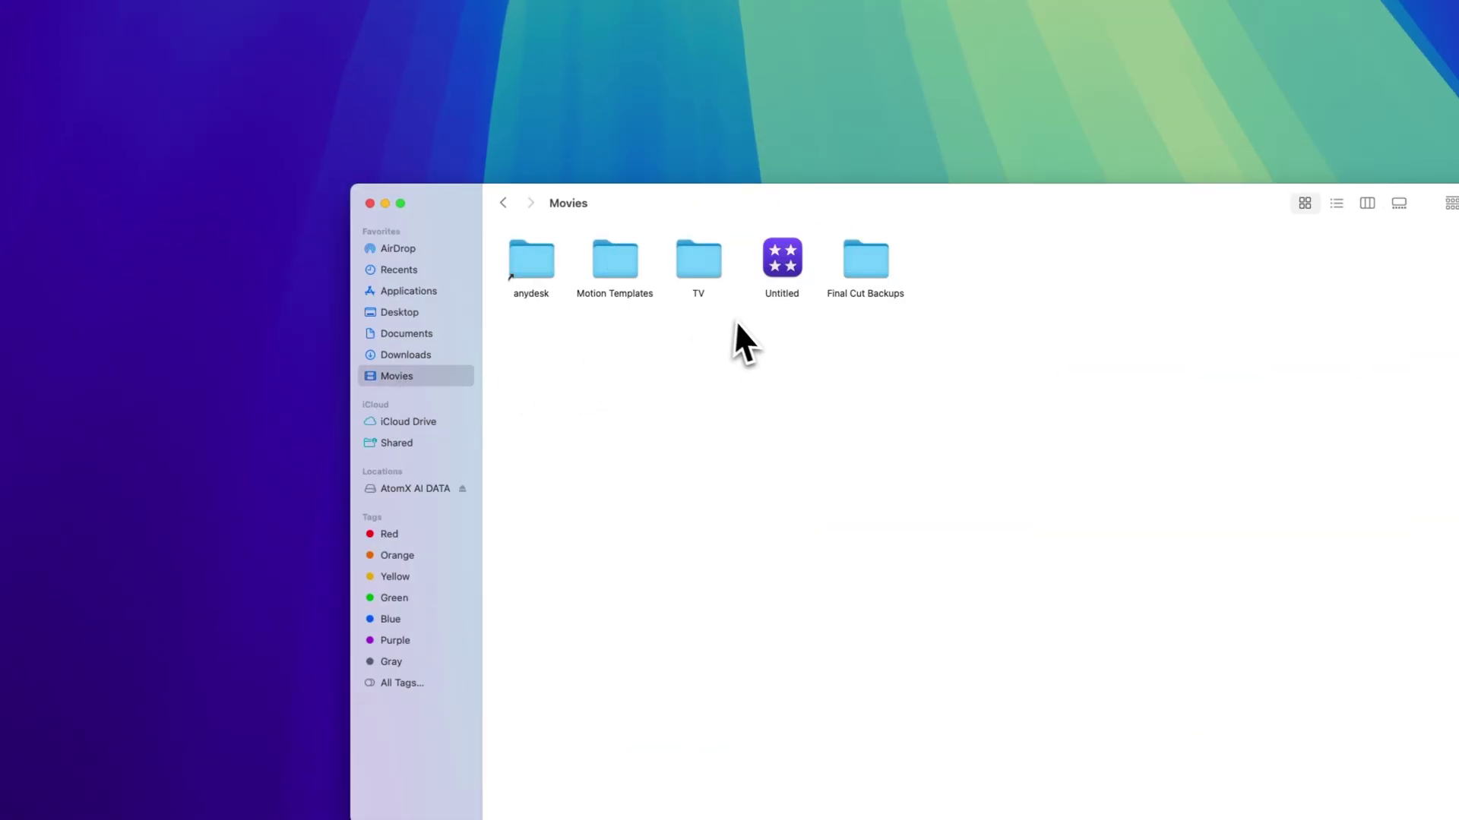
key("m")
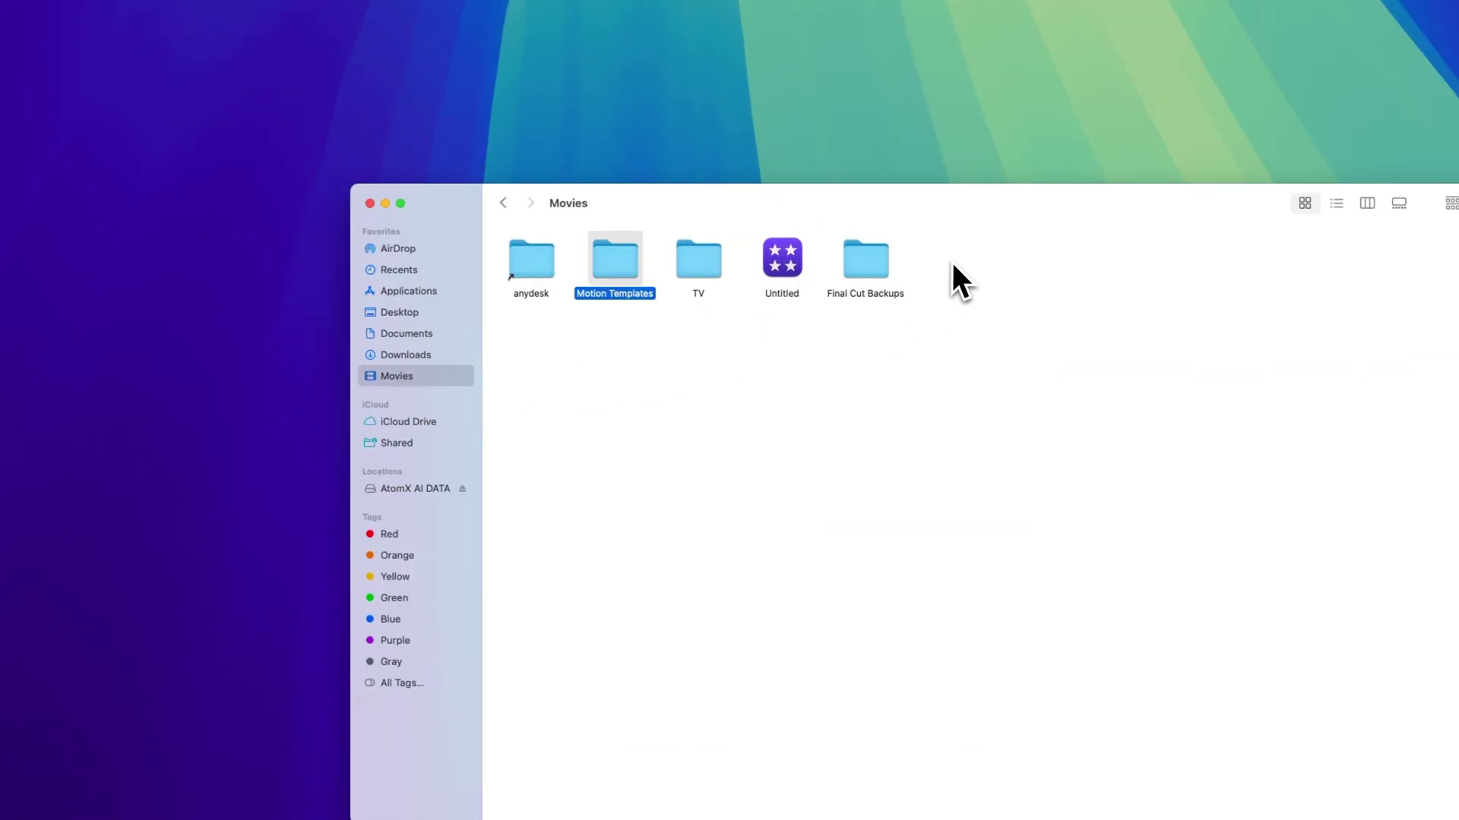
key("cmd+Down")
type("tr")
key("cmd+Down")
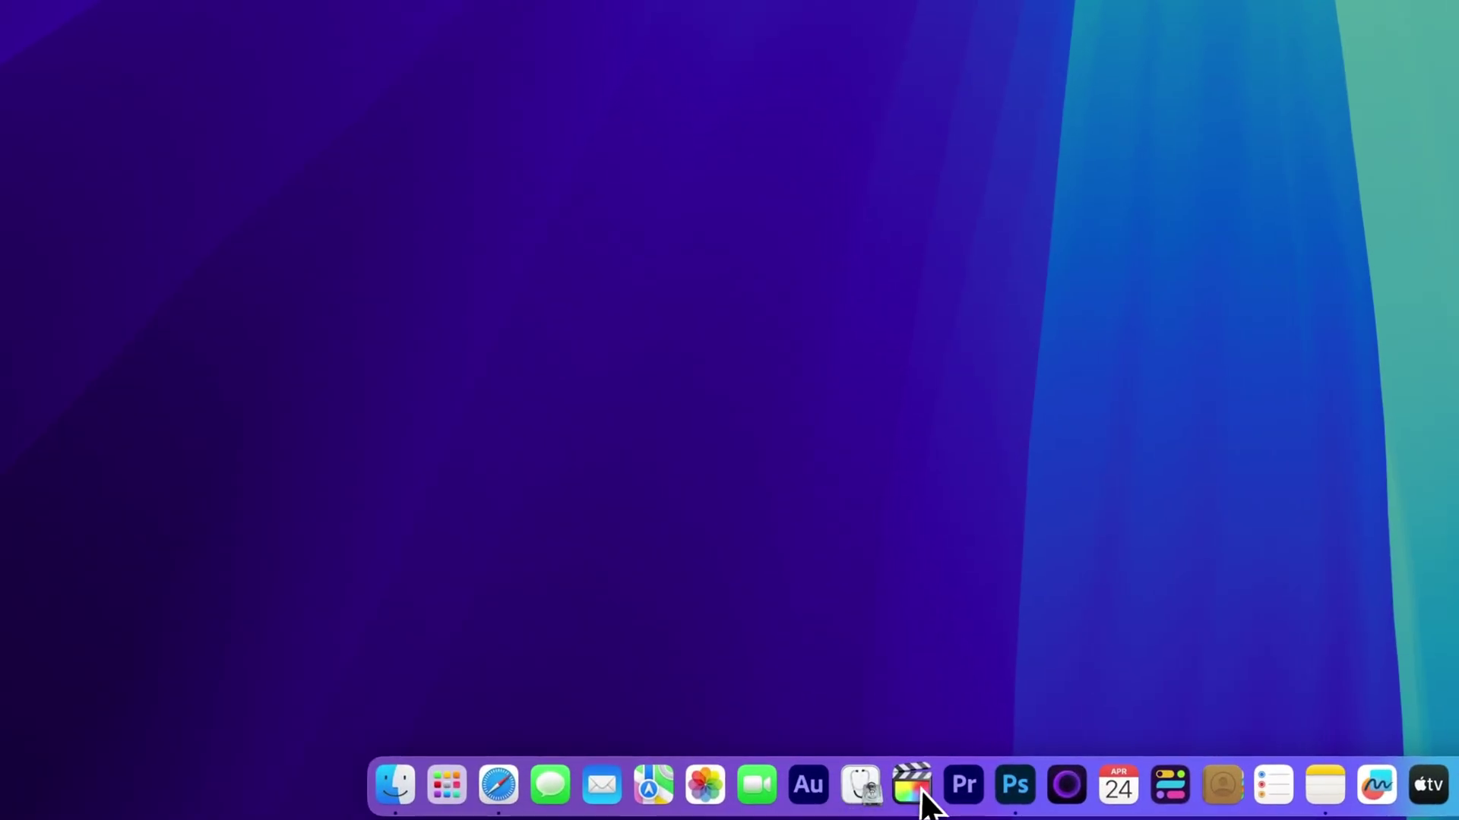
Launch Final Cut Pro and show the second Download NEON Transition Pack category among Transitions
left_click(916, 787)
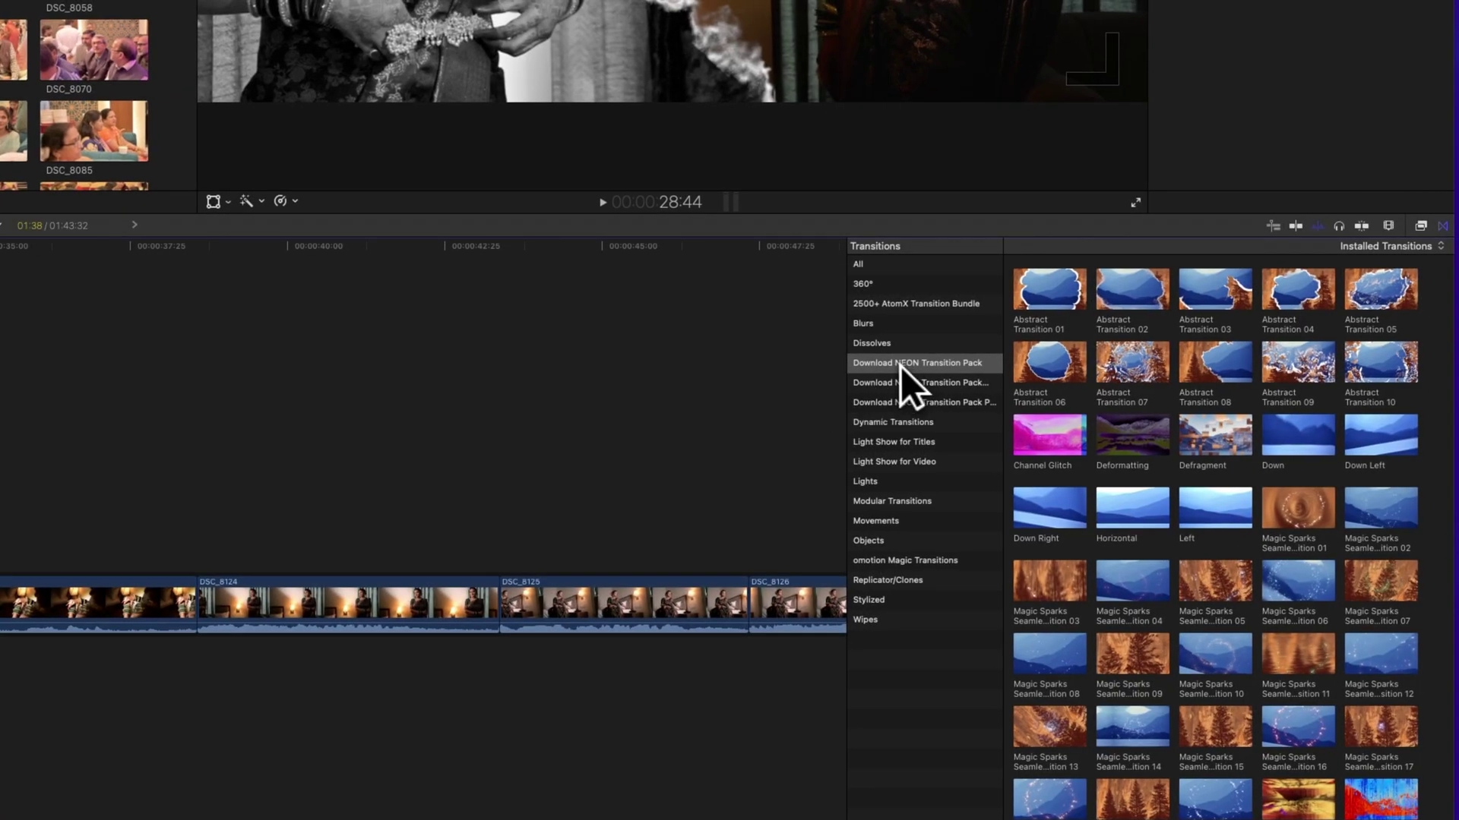
left_click(916, 383)
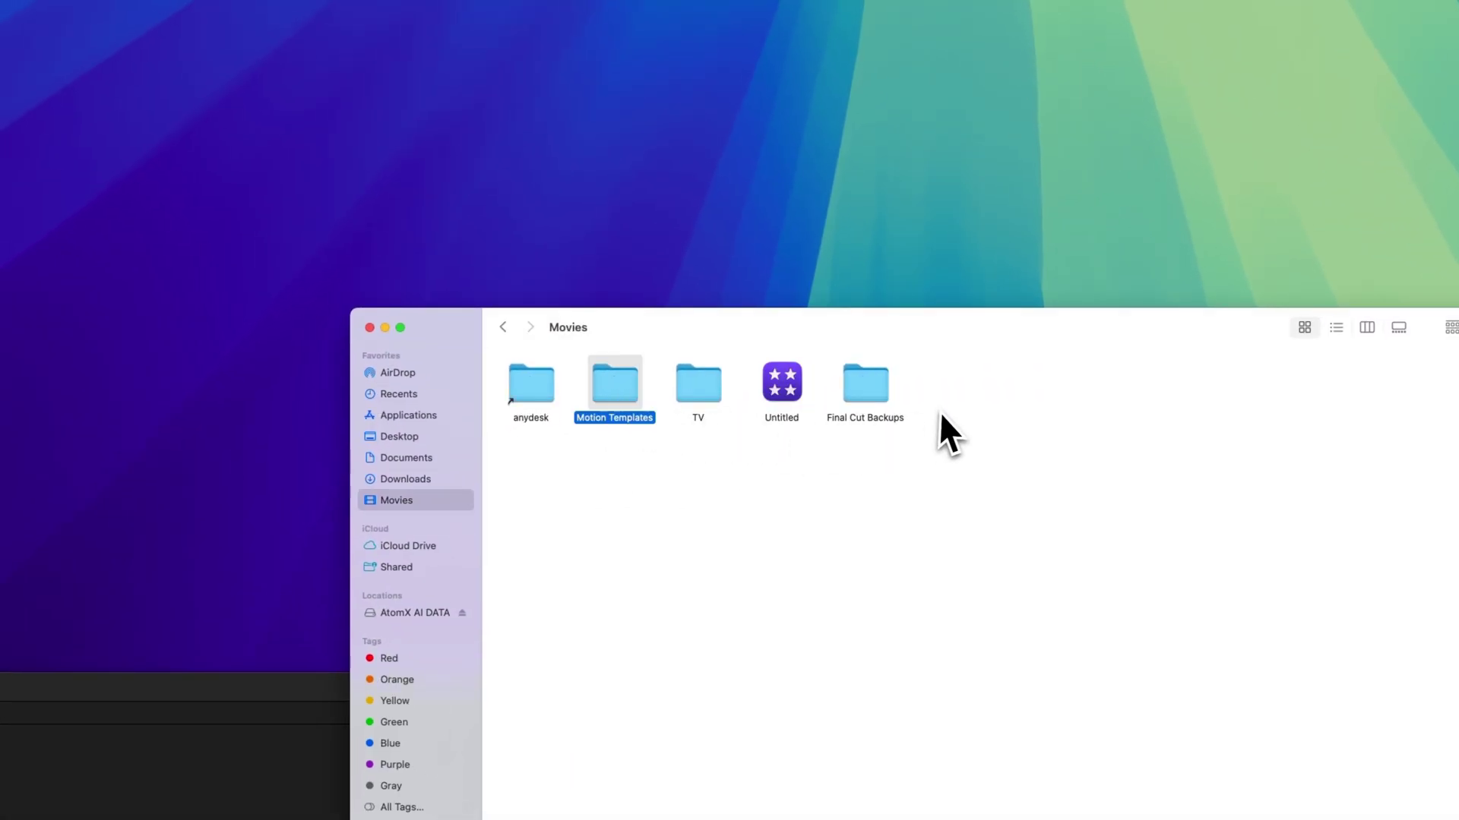
Open Motion Templates › Transitions, then return to the Motion Templates folder
key("super+Down")
left_click(960, 427)
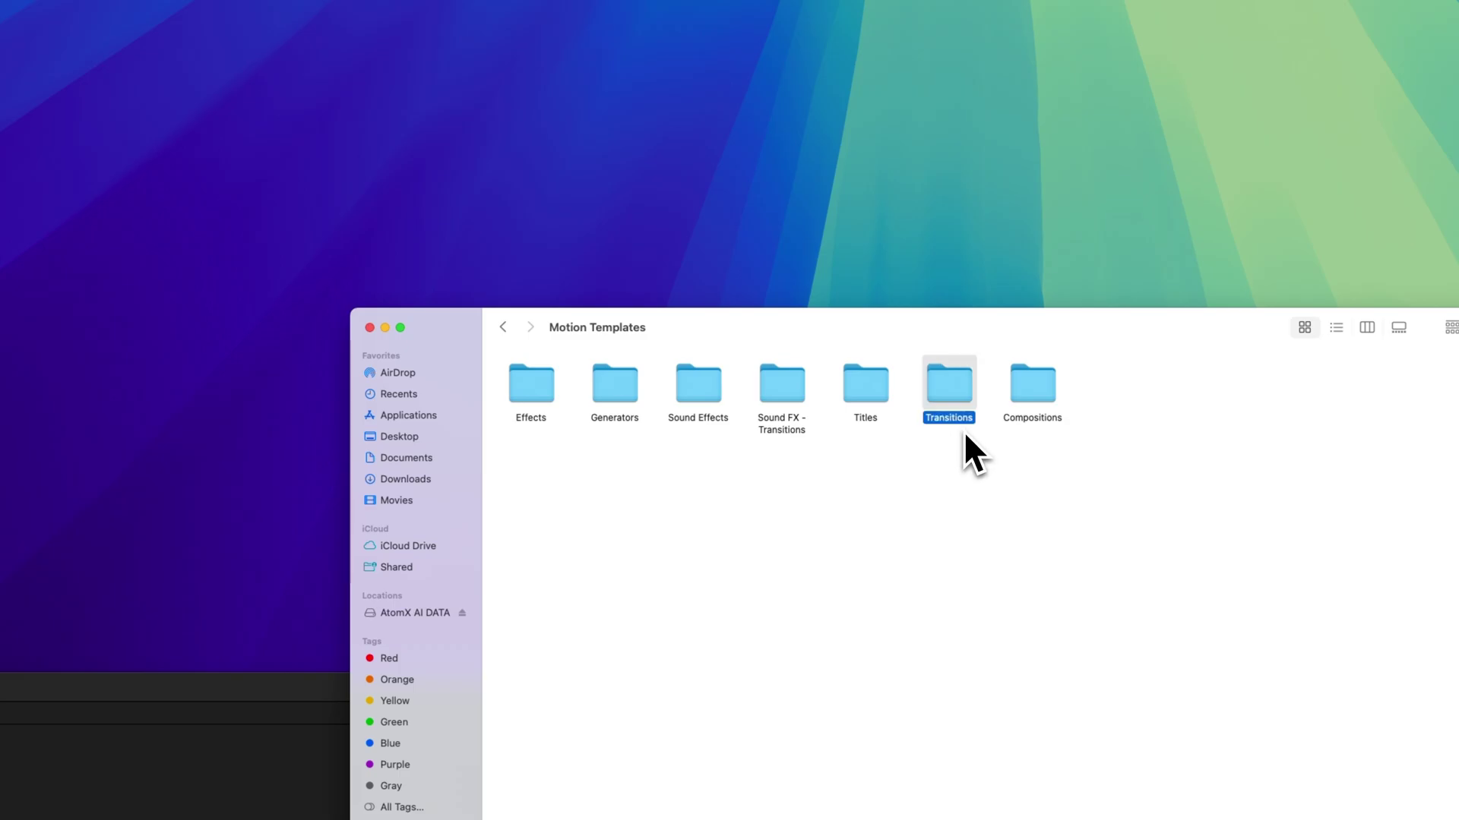
key("Return")
key("Return")
key("super+Down")
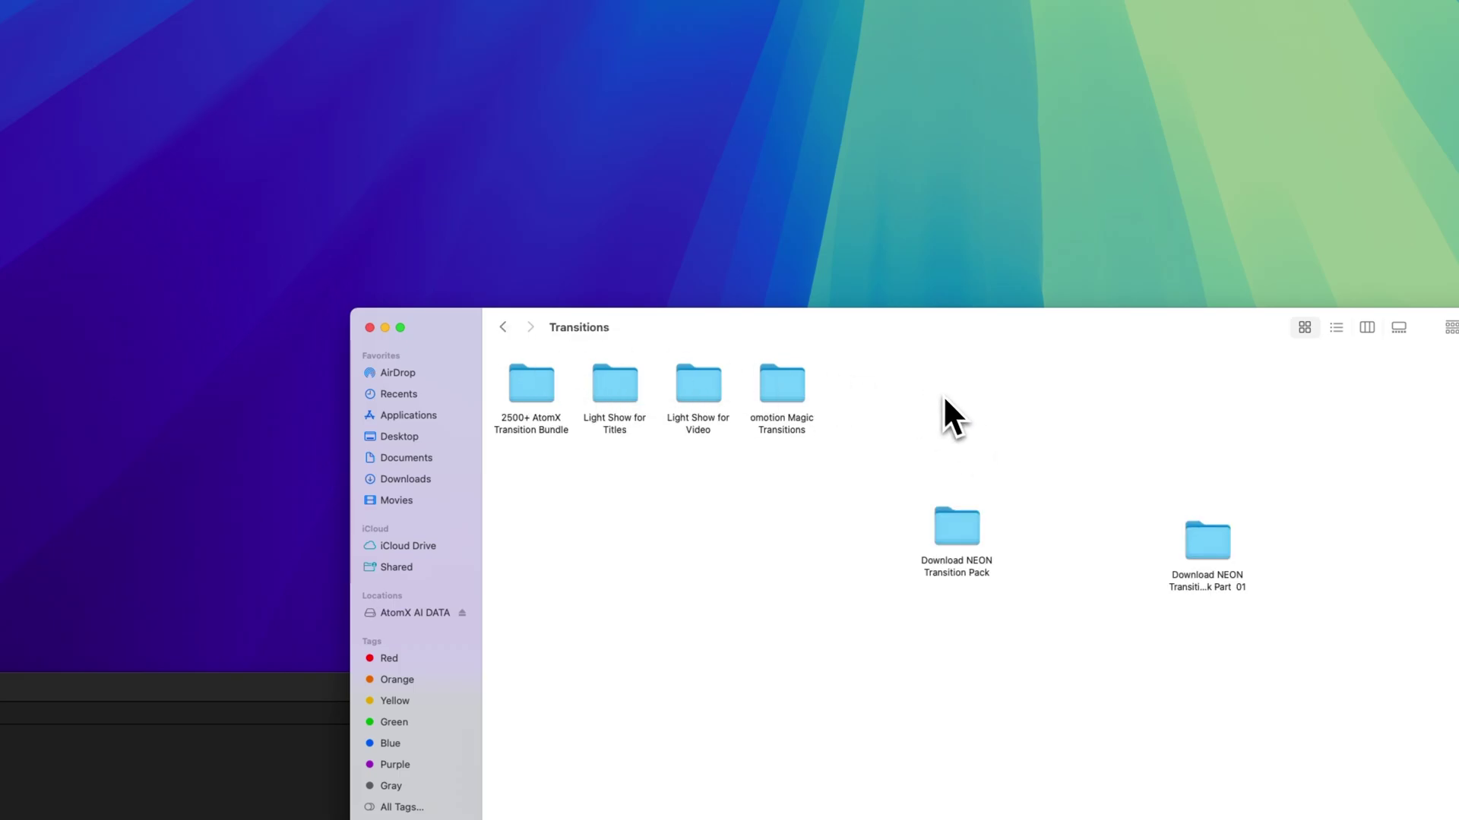
key("super+bracketleft")
Leave the Transitions folder name unchanged and open Library › Application Support › Final Cut Pro
right_click(986, 494)
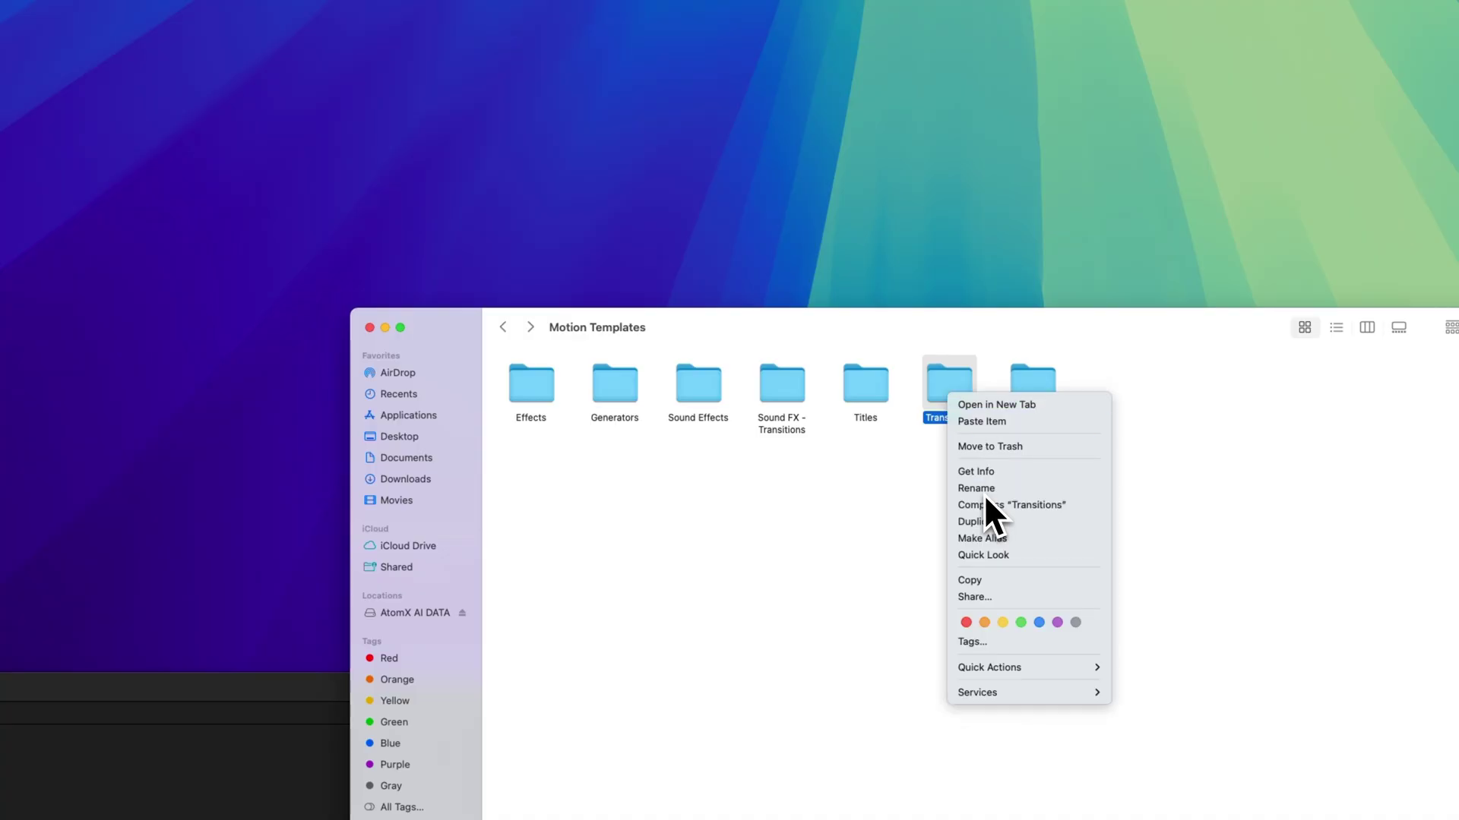
left_click(984, 491)
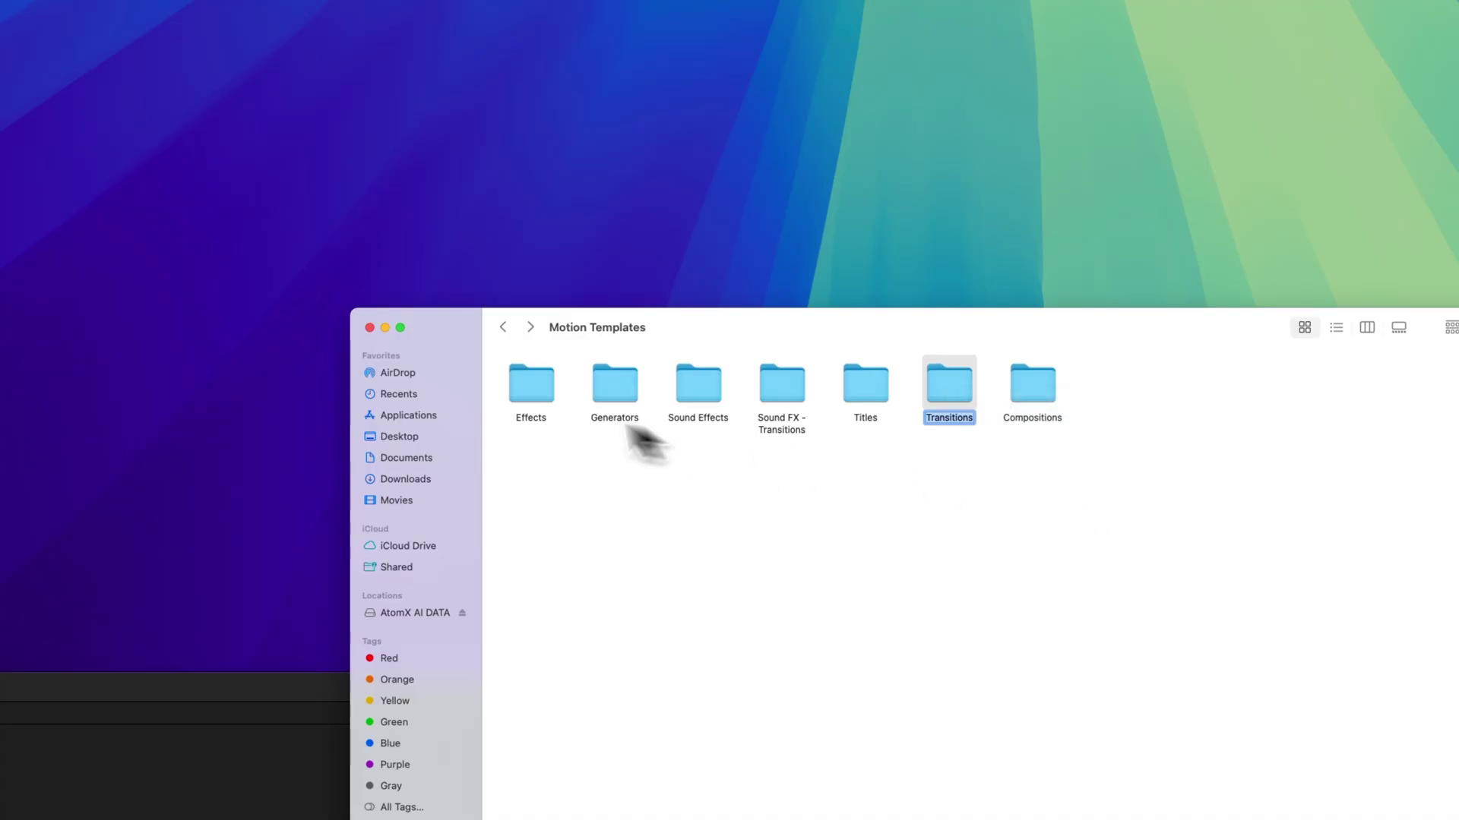
key("Return")
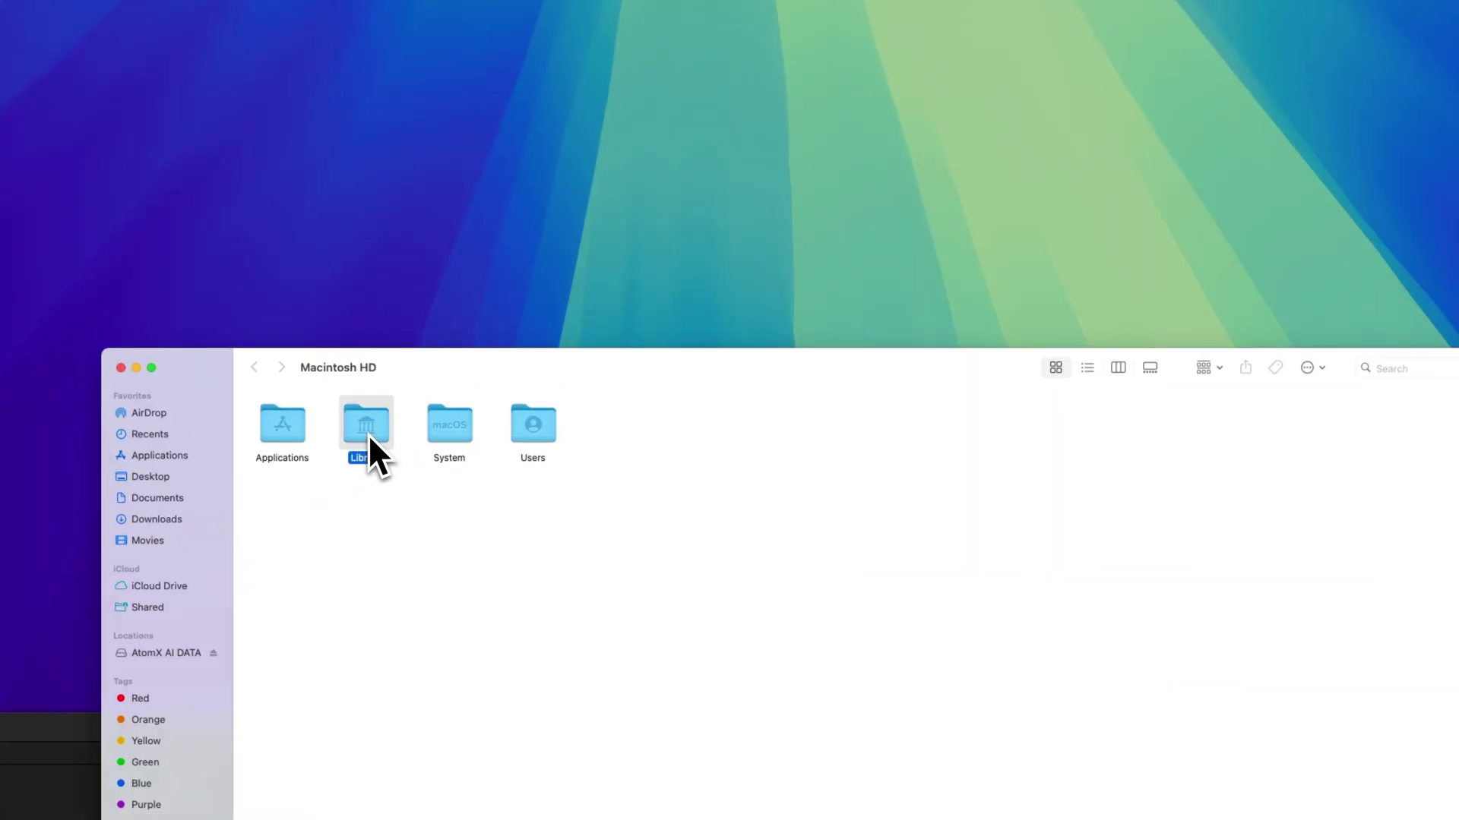
double_click(370, 439)
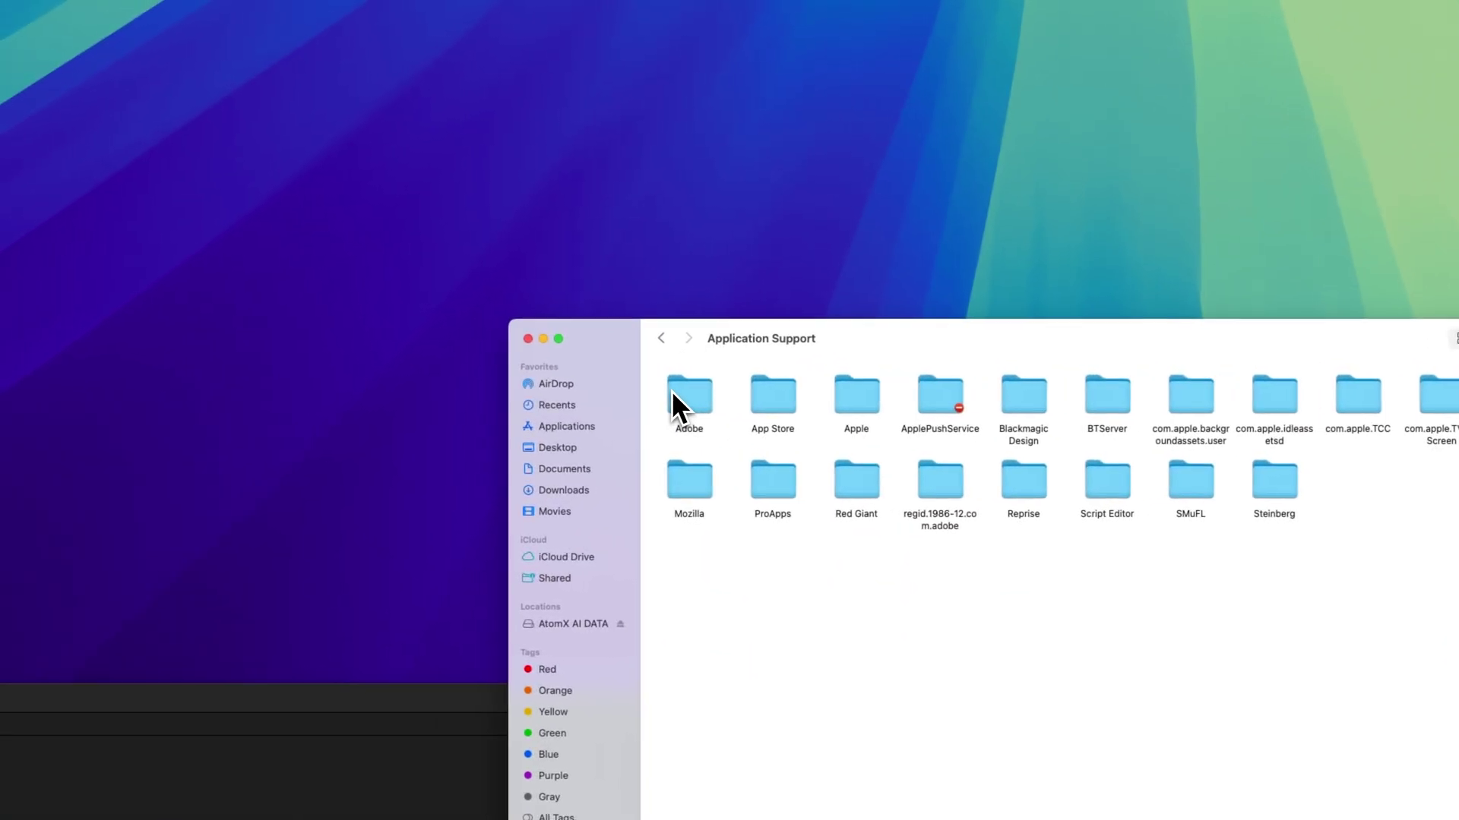
double_click(1063, 370)
Rename Templates' Transition folder to Transitions, approving it with the administrator password
key("Down")
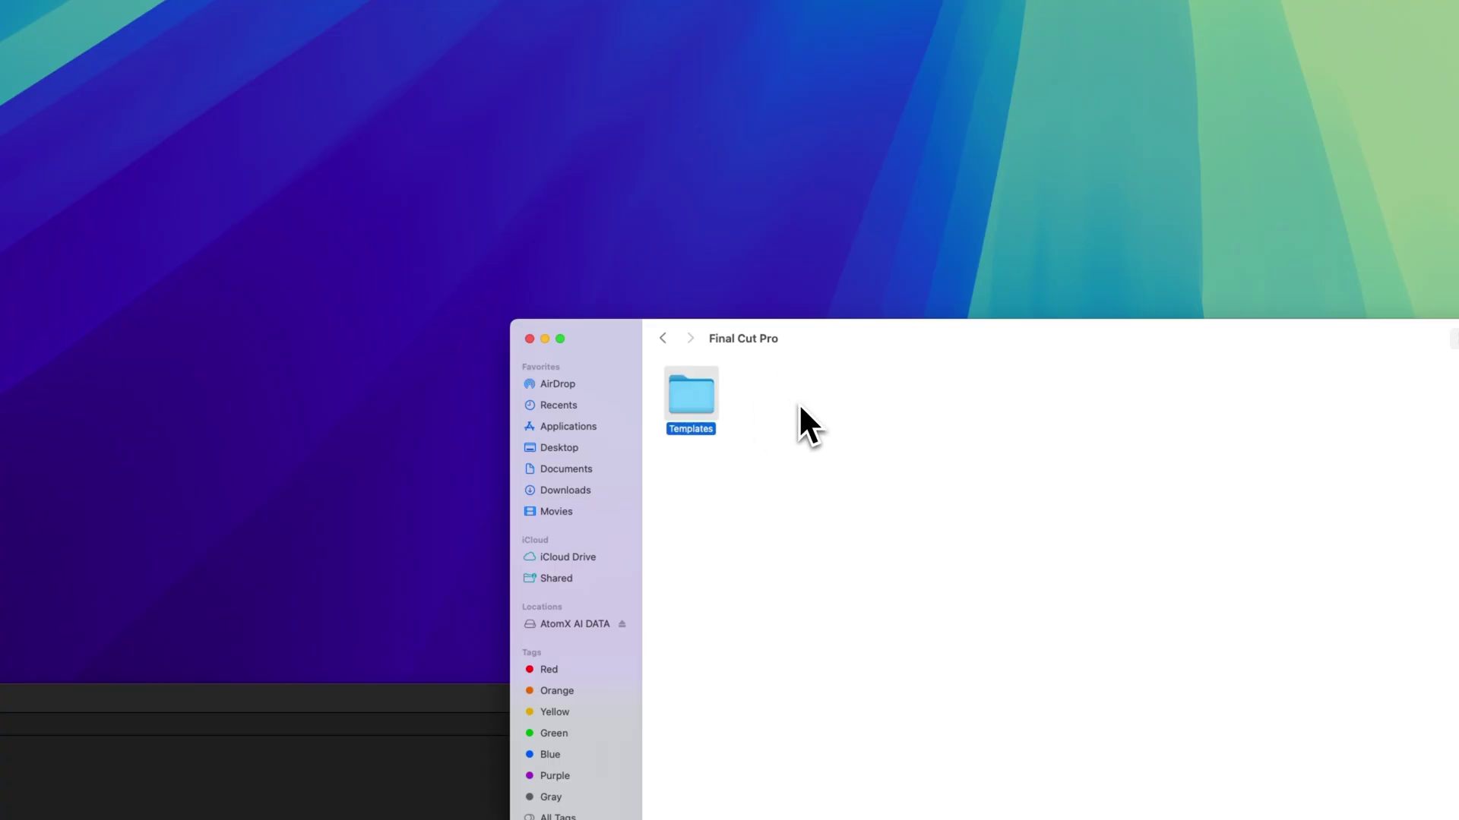
key("super+Down")
right_click(802, 397)
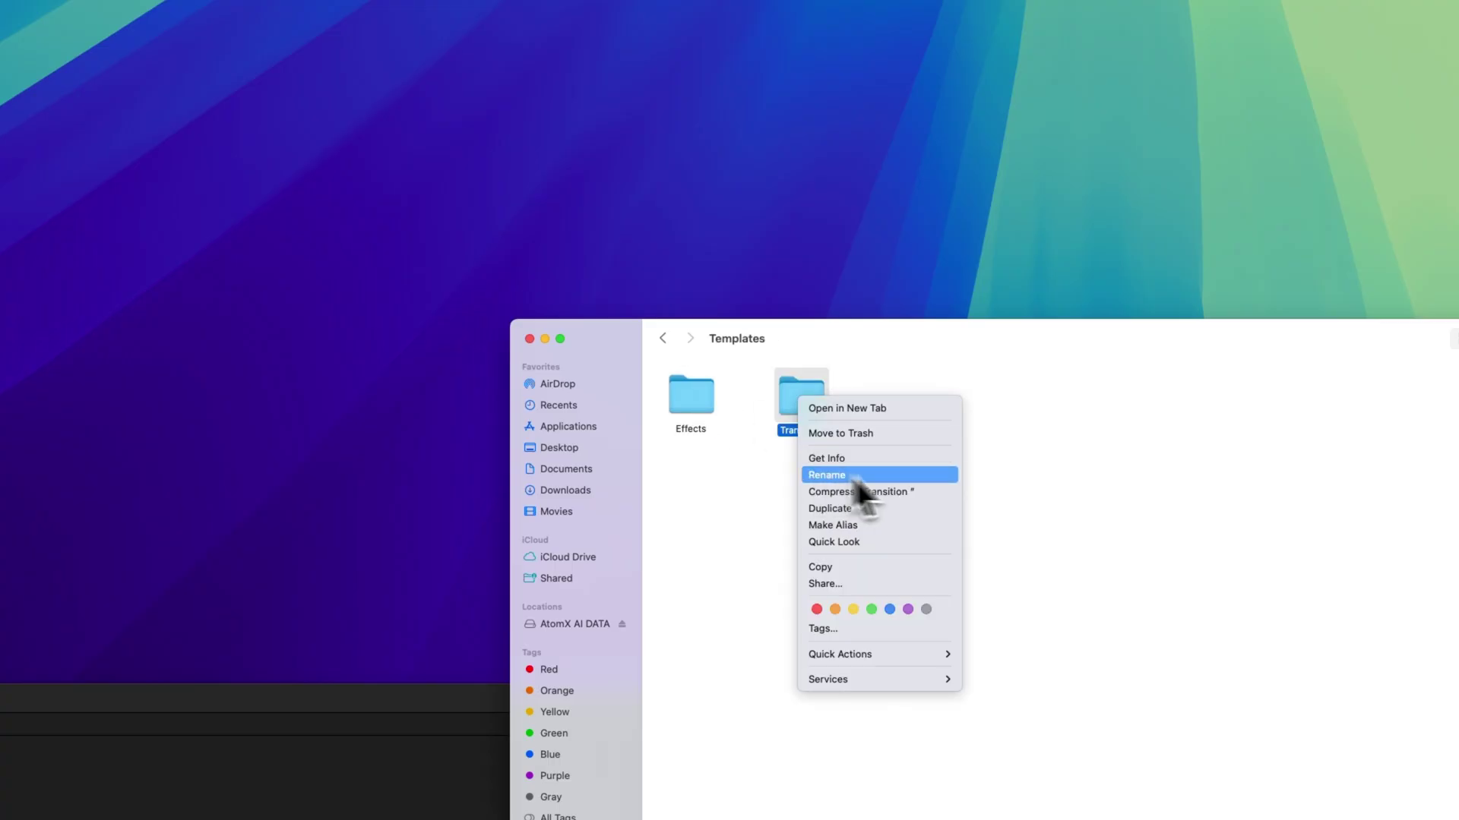
left_click(825, 474)
key("Return")
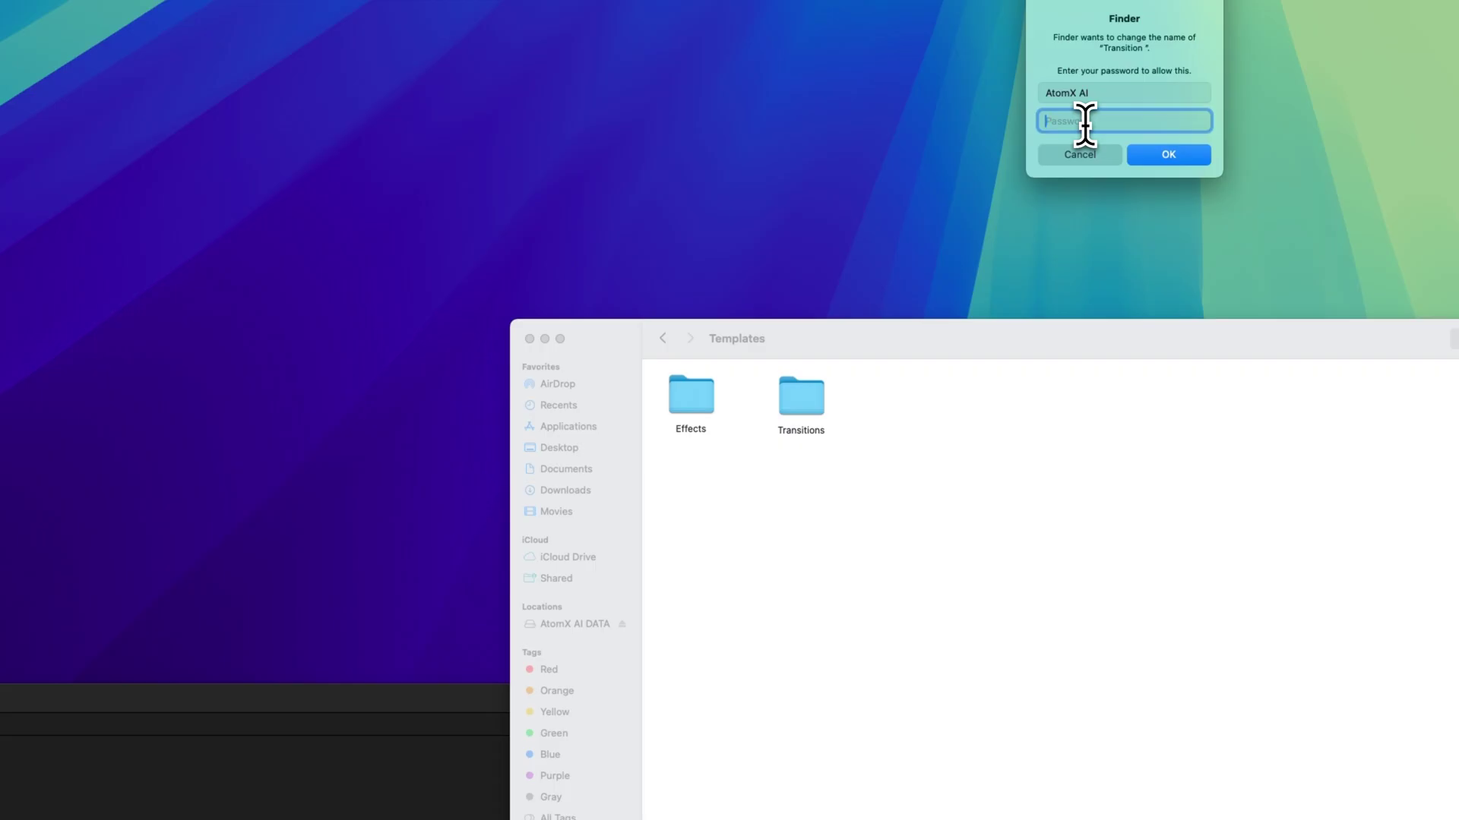
type("••••••")
key("Return")
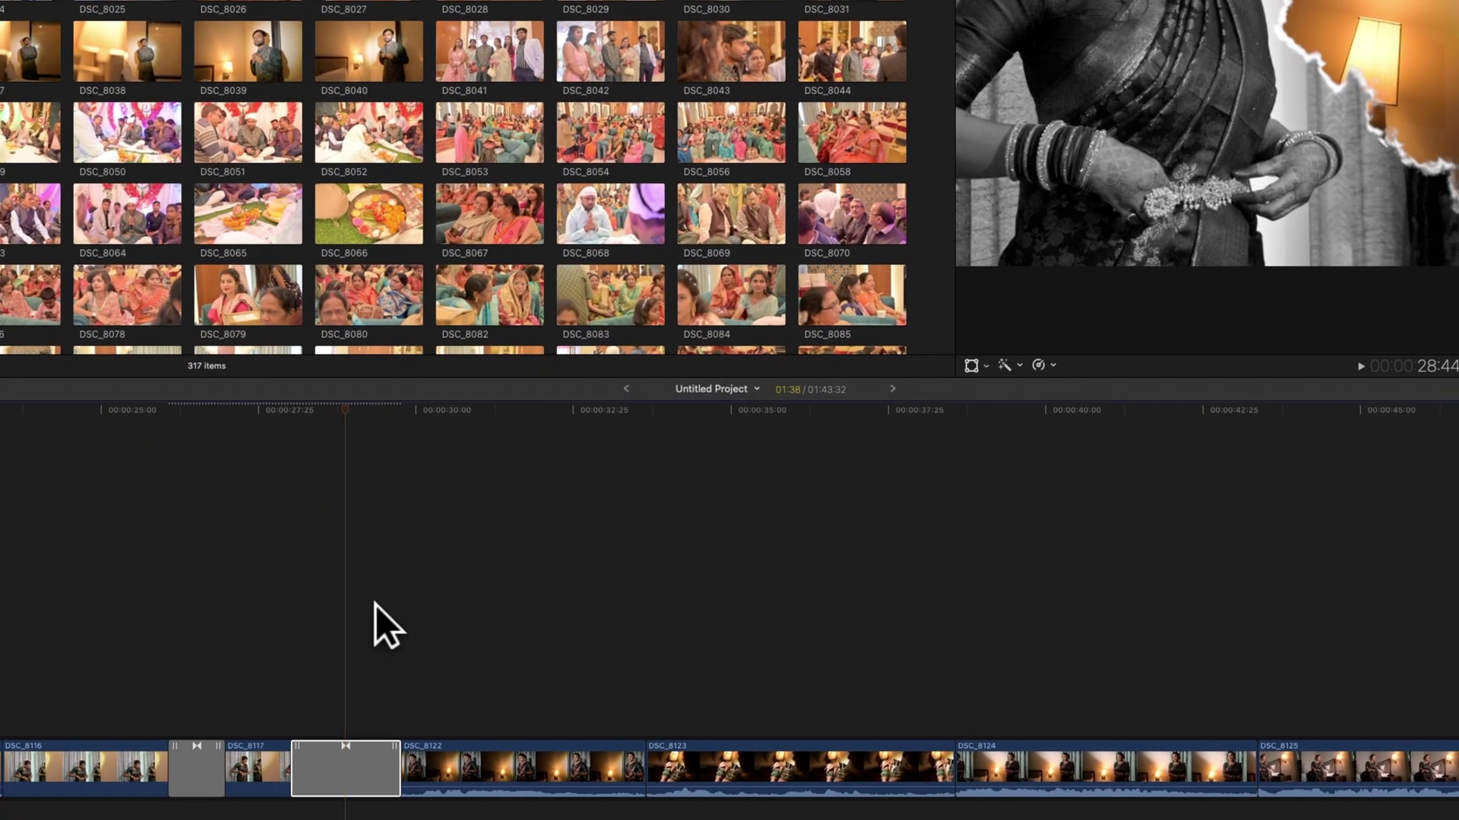
Deselect the transition, play the timeline, minimize Final Cut Pro, then open Macintosh HD
left_click(376, 605)
key("space")
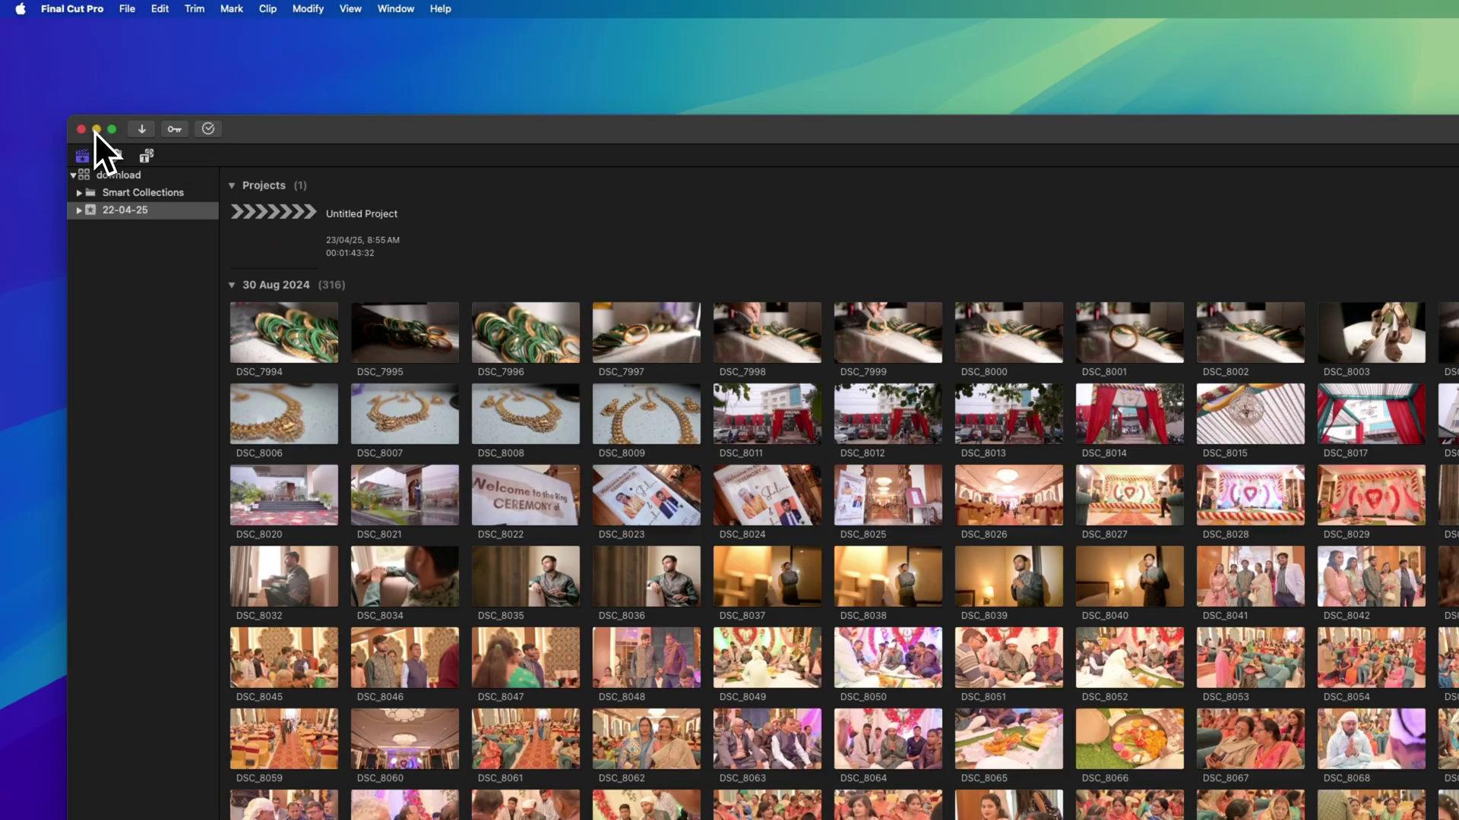
left_click(97, 132)
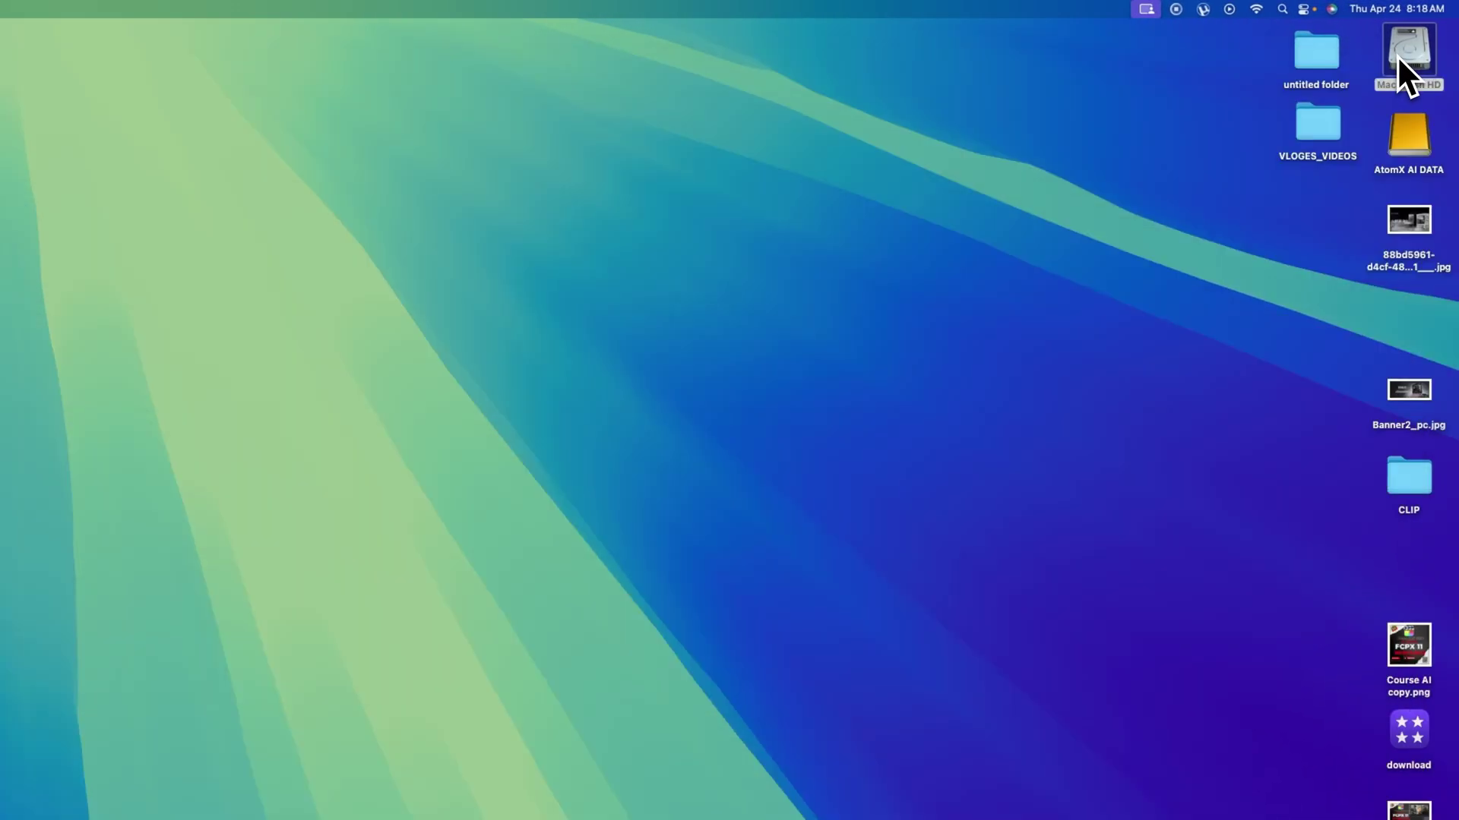
double_click(1402, 57)
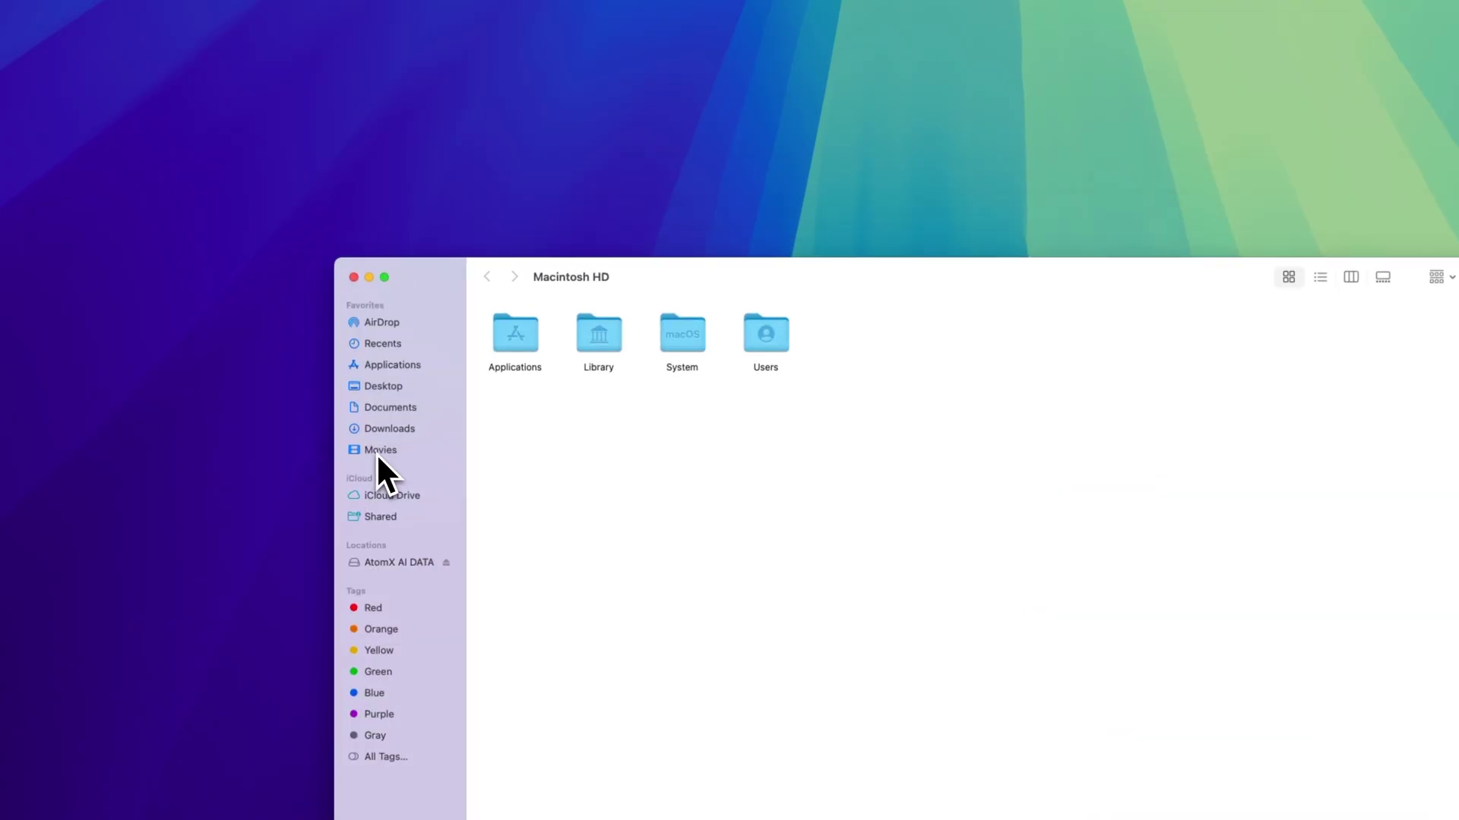
Pass through Movies › Motion Templates to Applications and show Final Cut Pro's package contents
left_click(376, 453)
key("m")
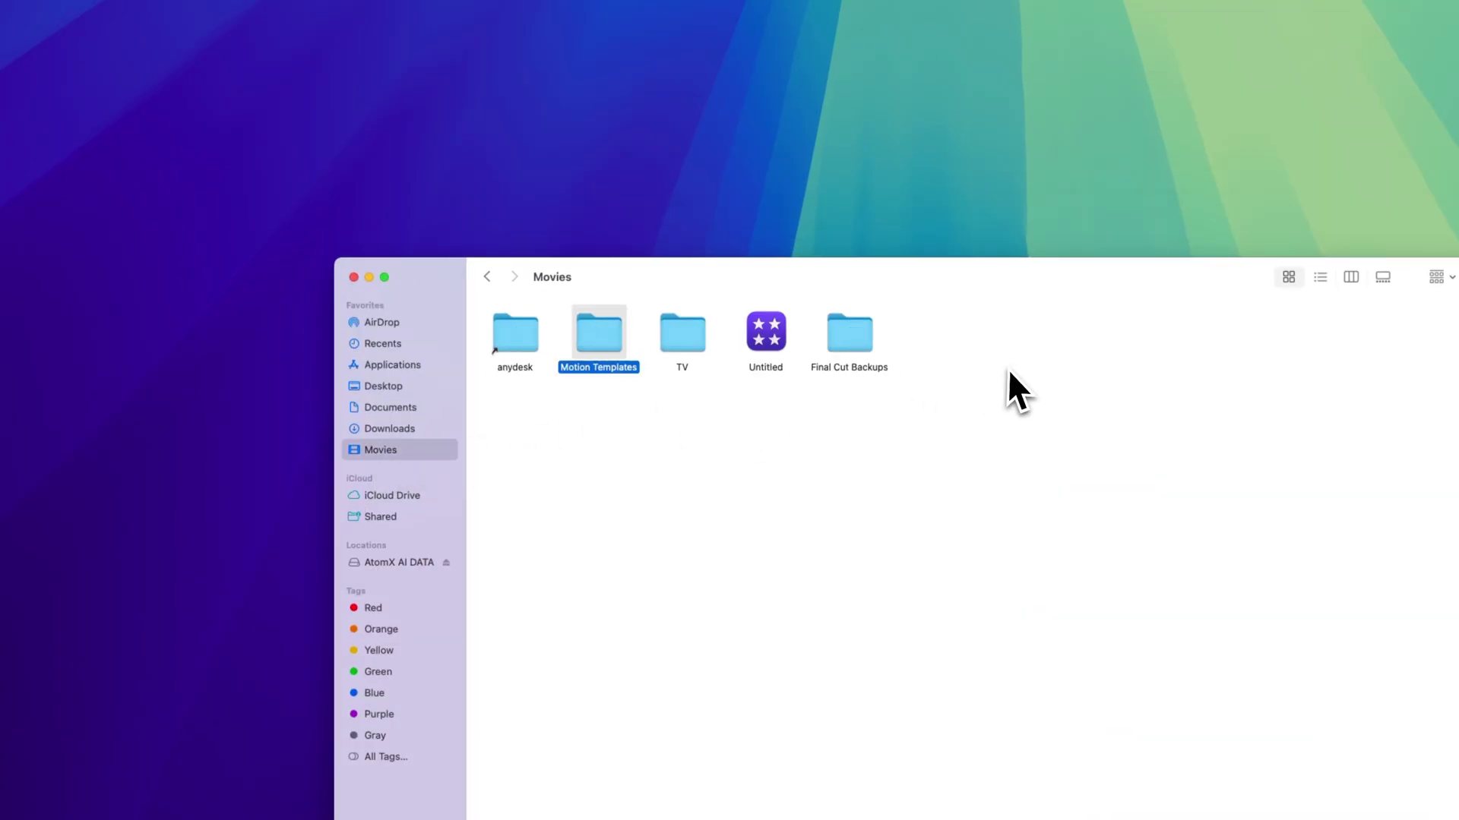
key("super+Down")
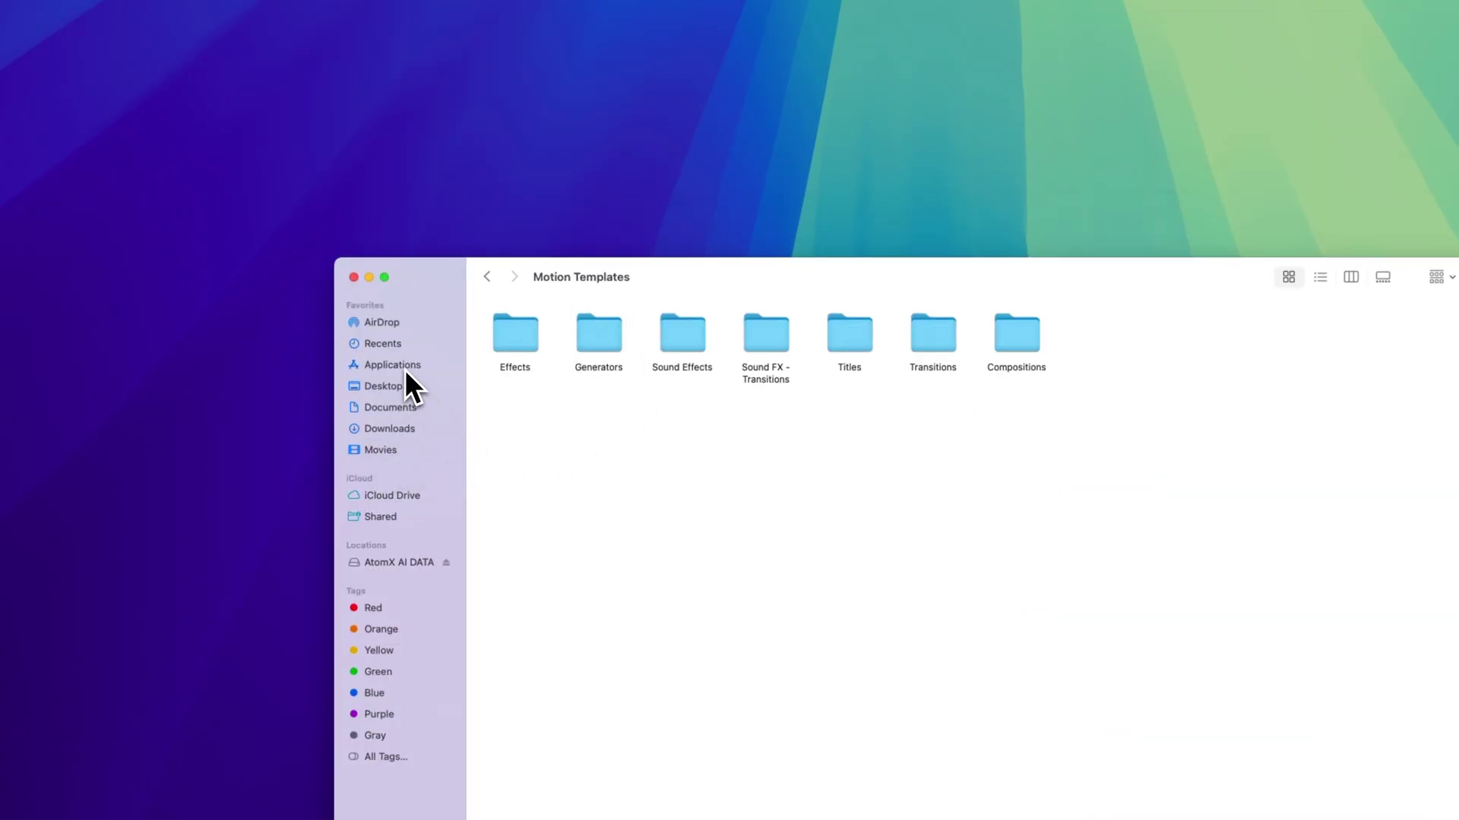
left_click(377, 370)
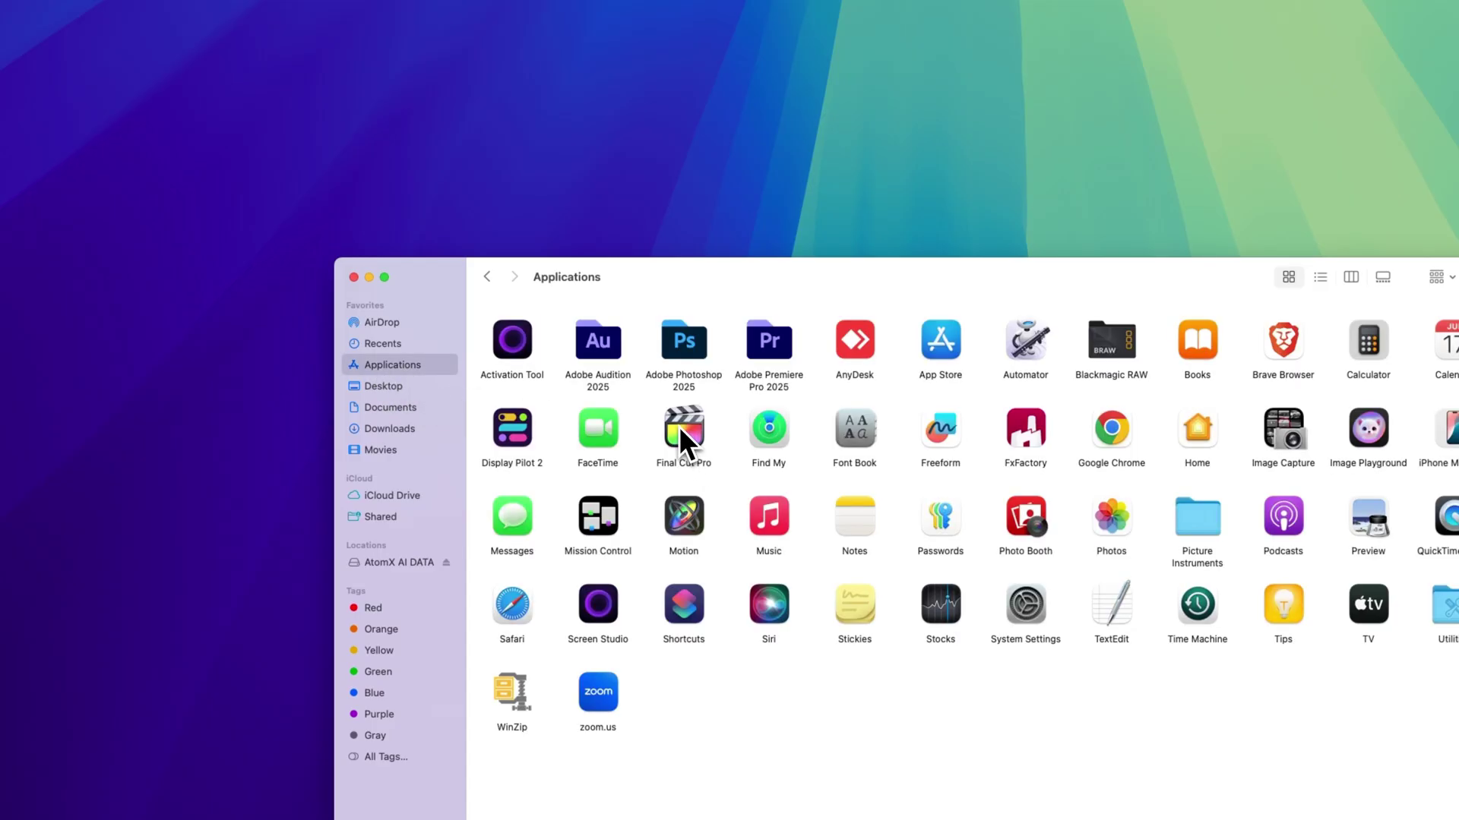
right_click(670, 416)
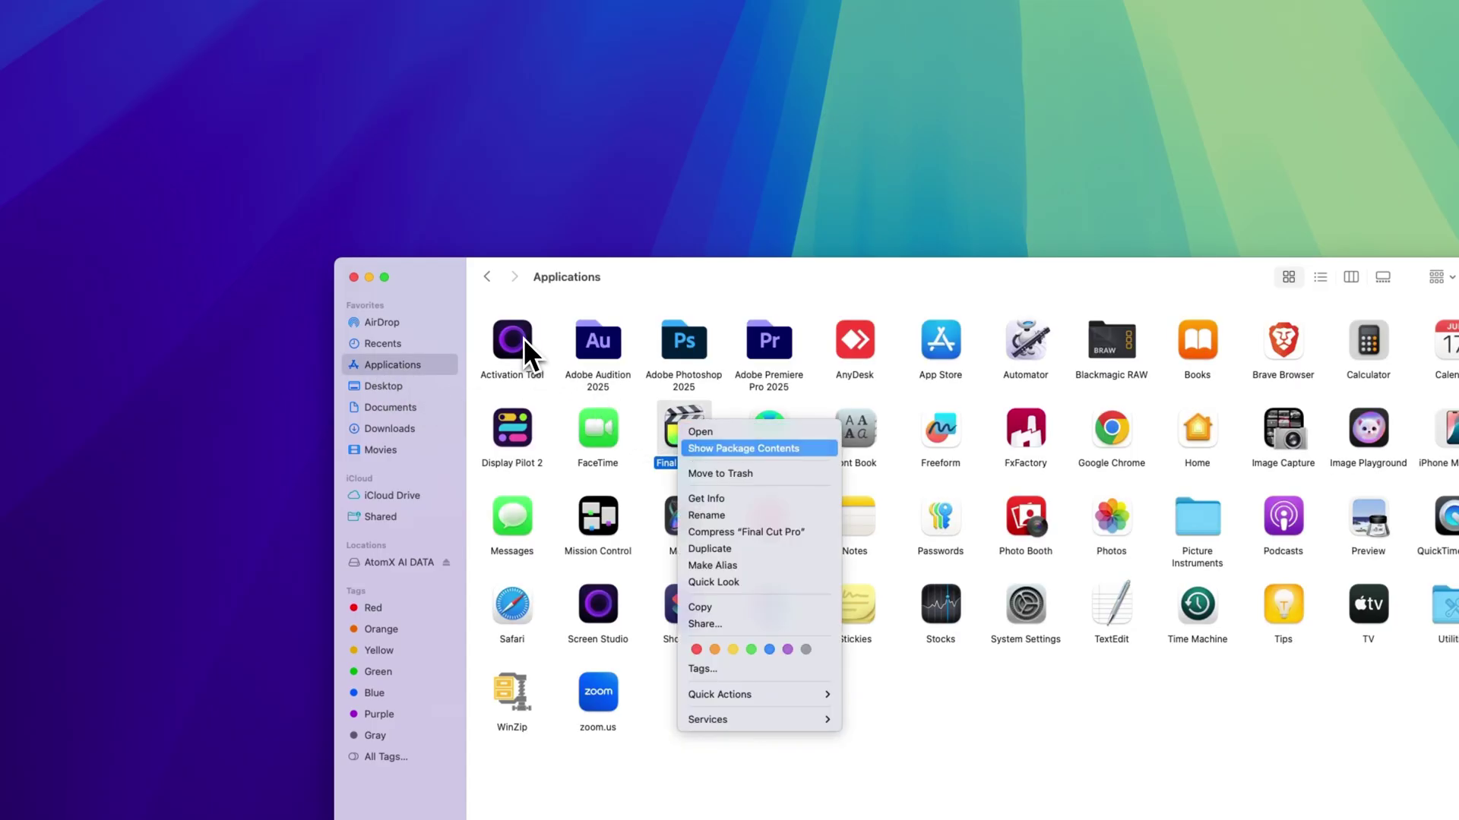
left_click(555, 370)
Navigate the package's Contents › PlugIns › MediaProviders folders
key("c")
key("super+Down")
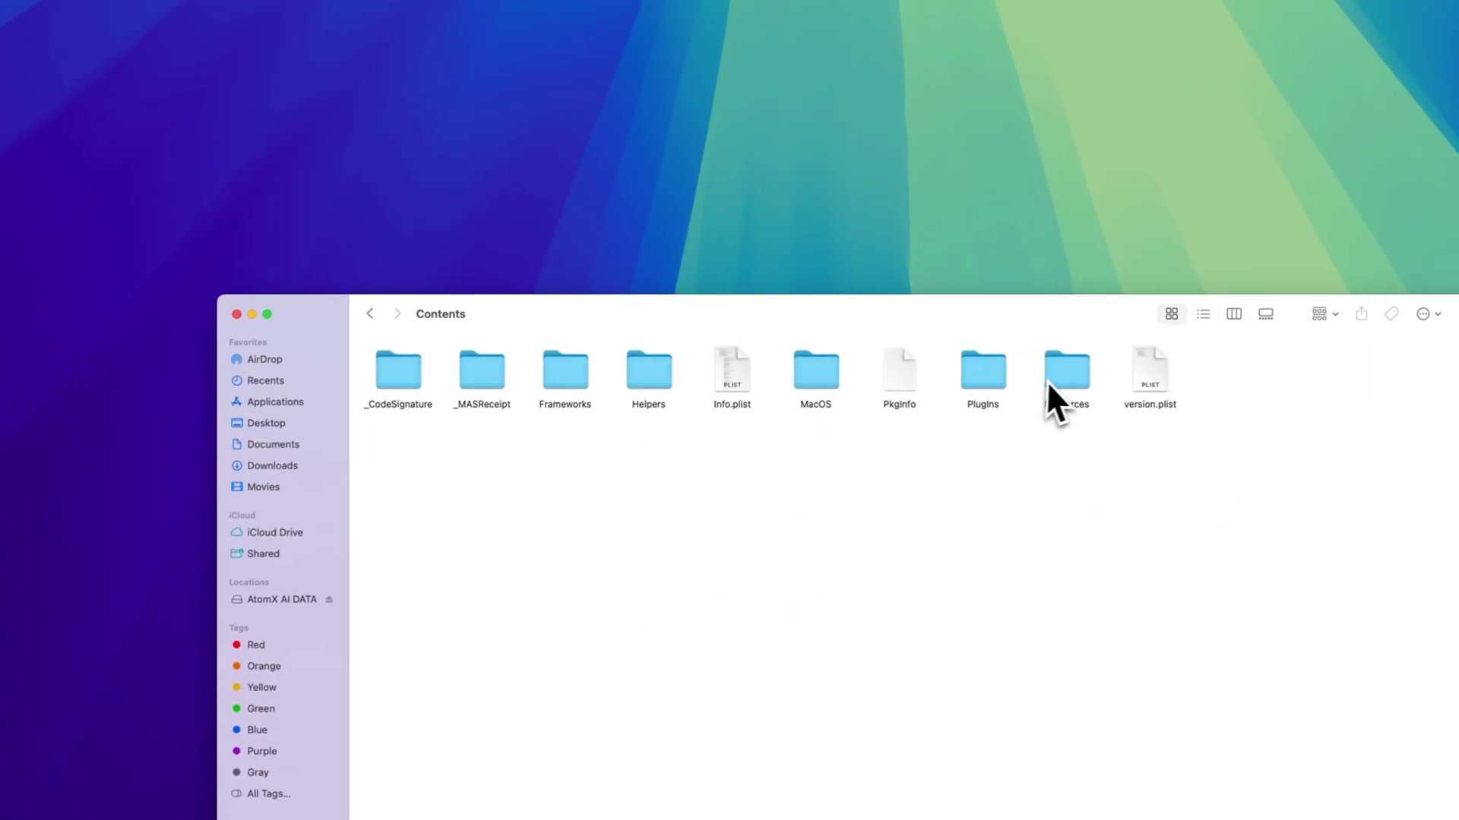
key("r")
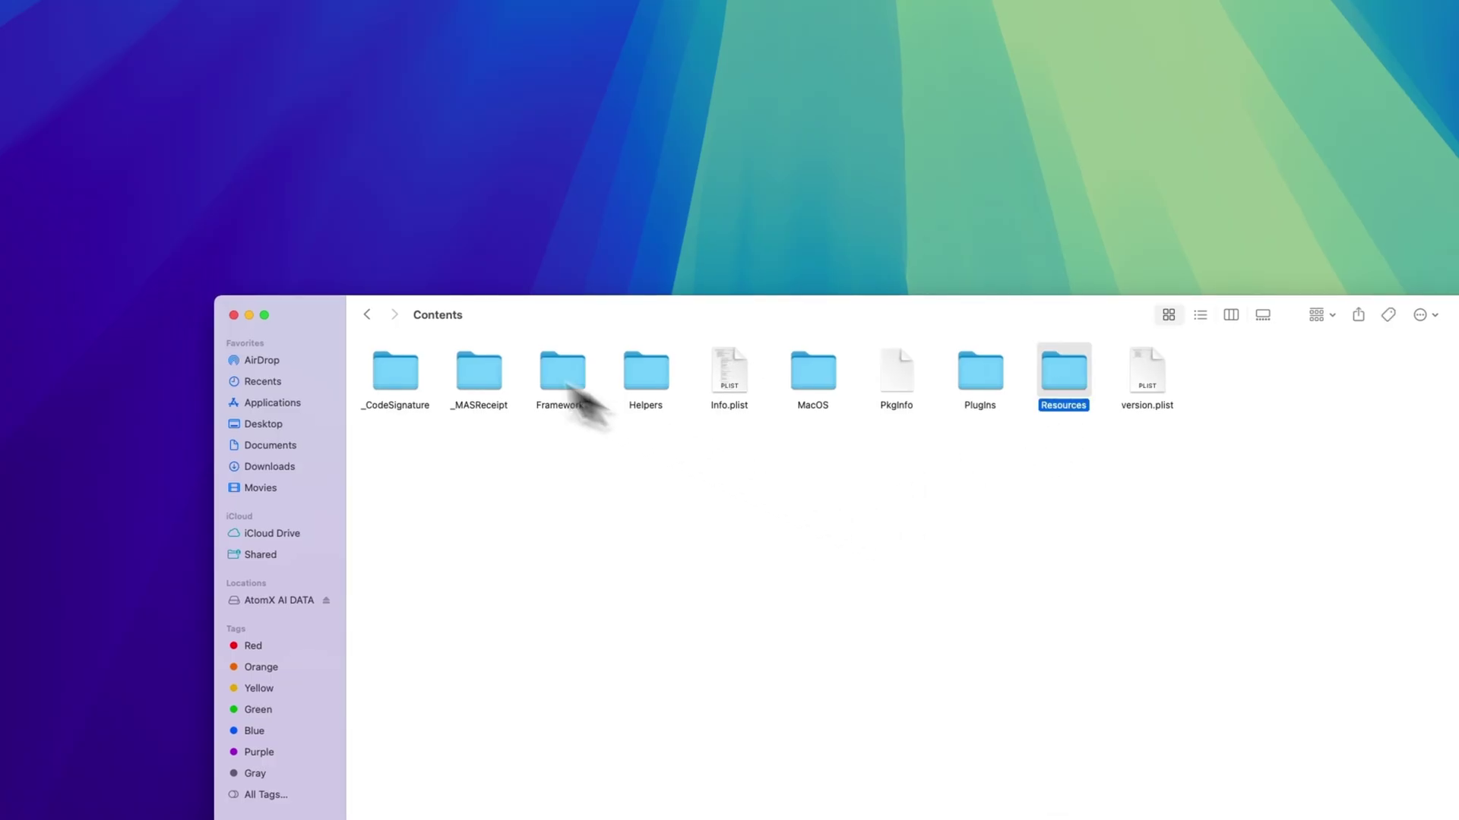
key("super+Down")
key("super+bracketleft")
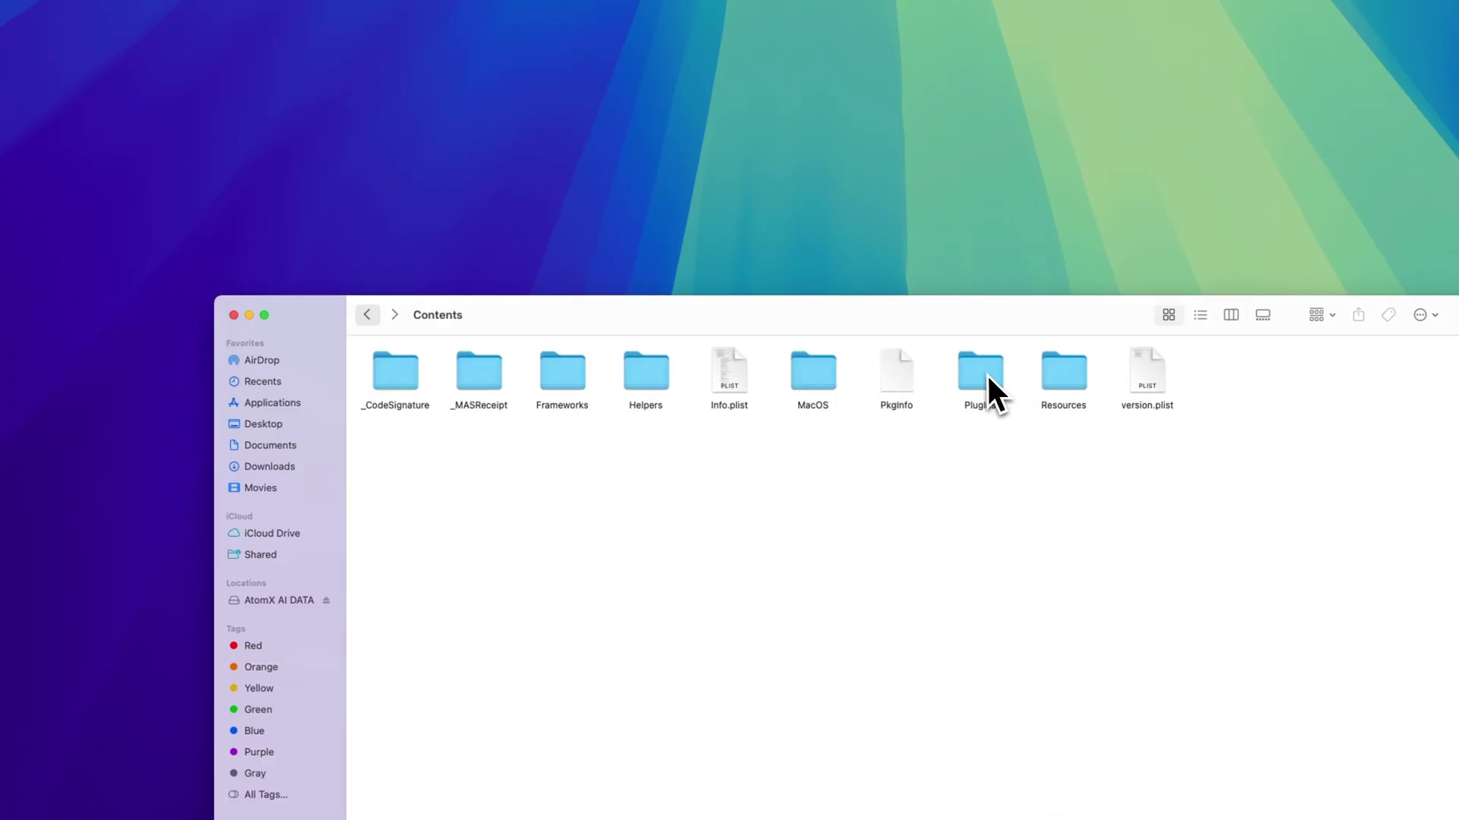
key("p")
key("l")
key("super+Down")
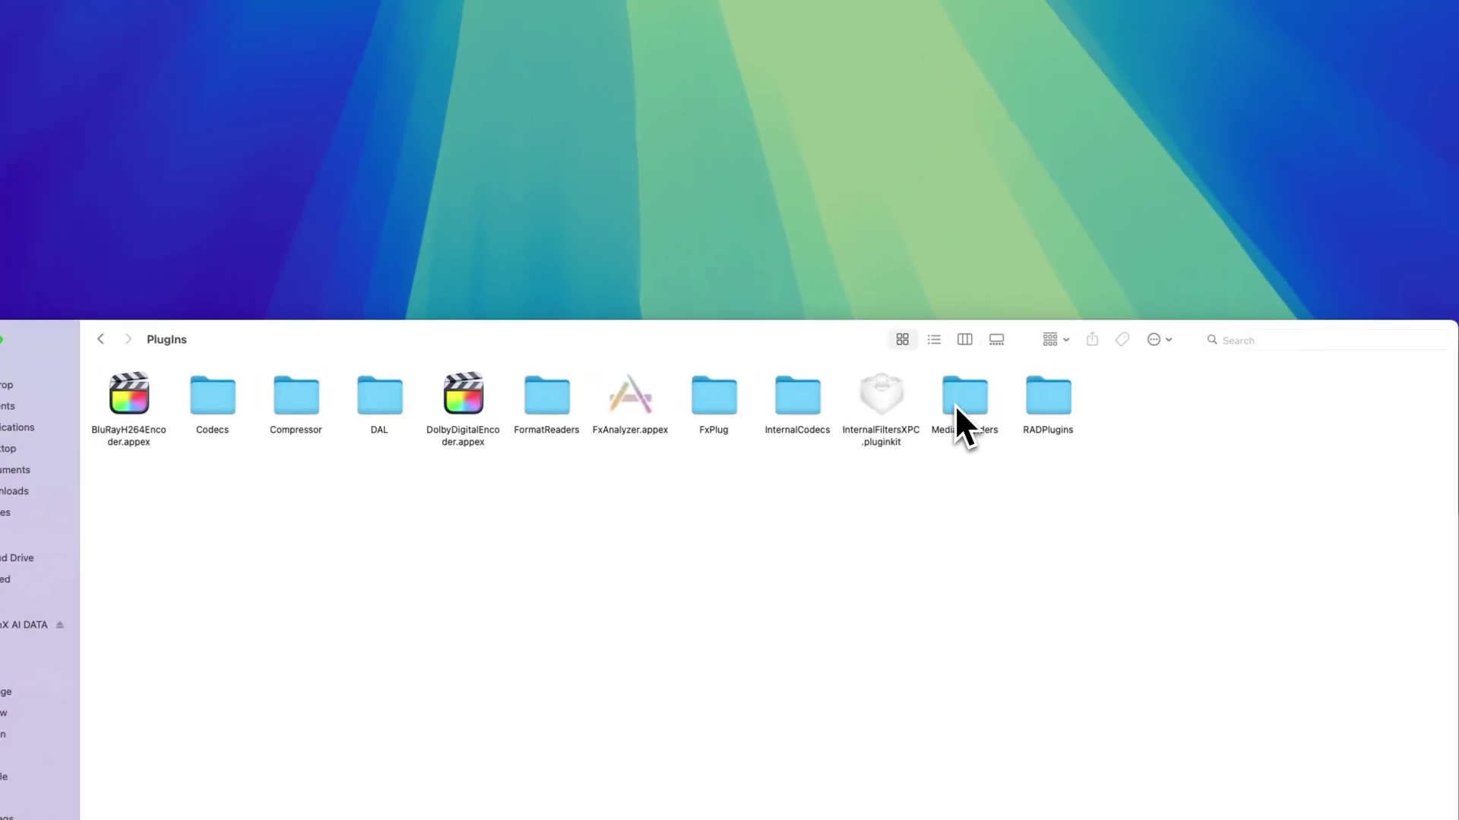
key("m")
key("super+Down")
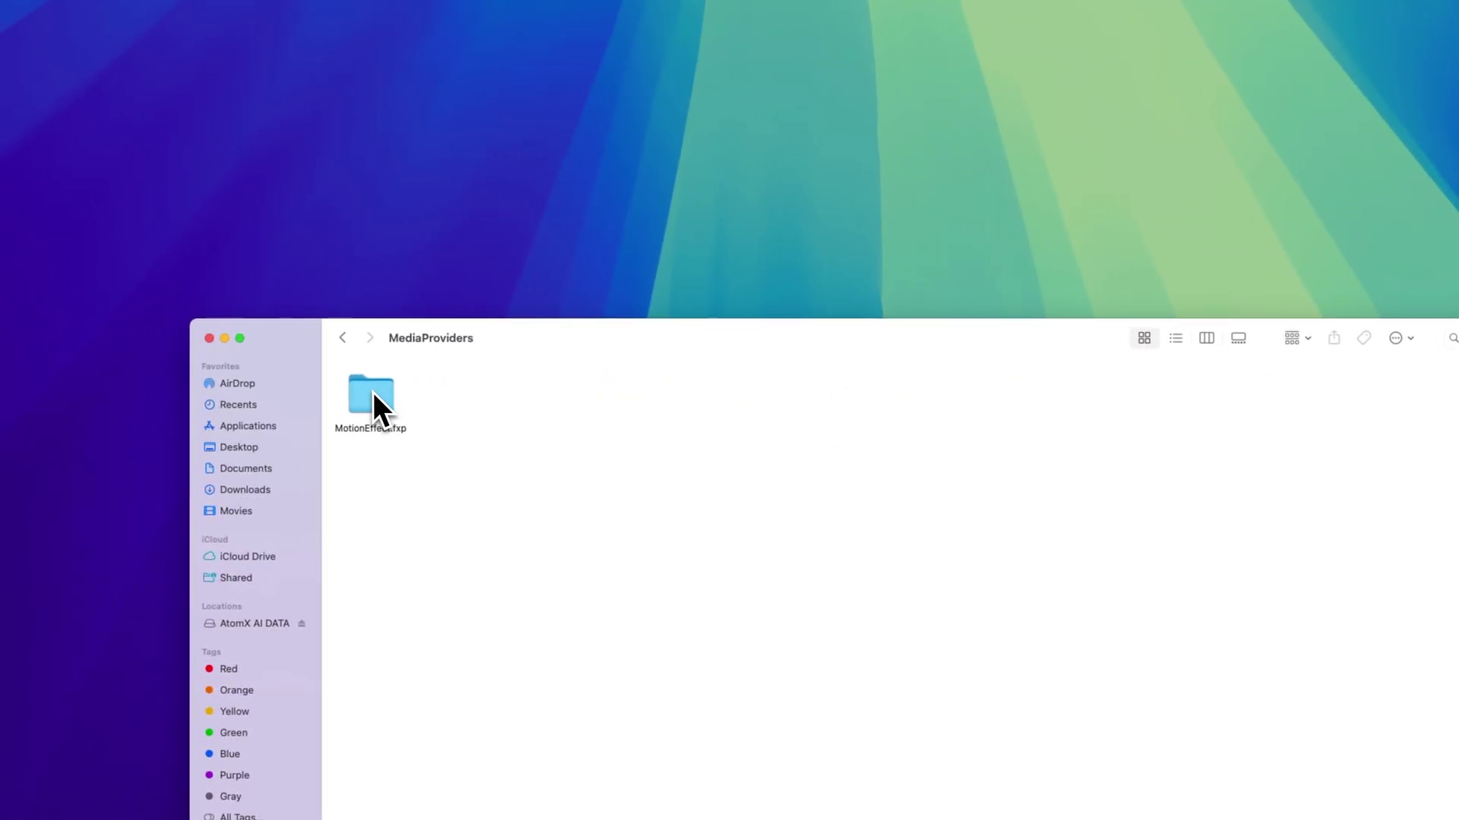
Open MotionEffect.fxp › Contents › Resources › Templates
double_click(372, 392)
key("c")
key("super+Down")
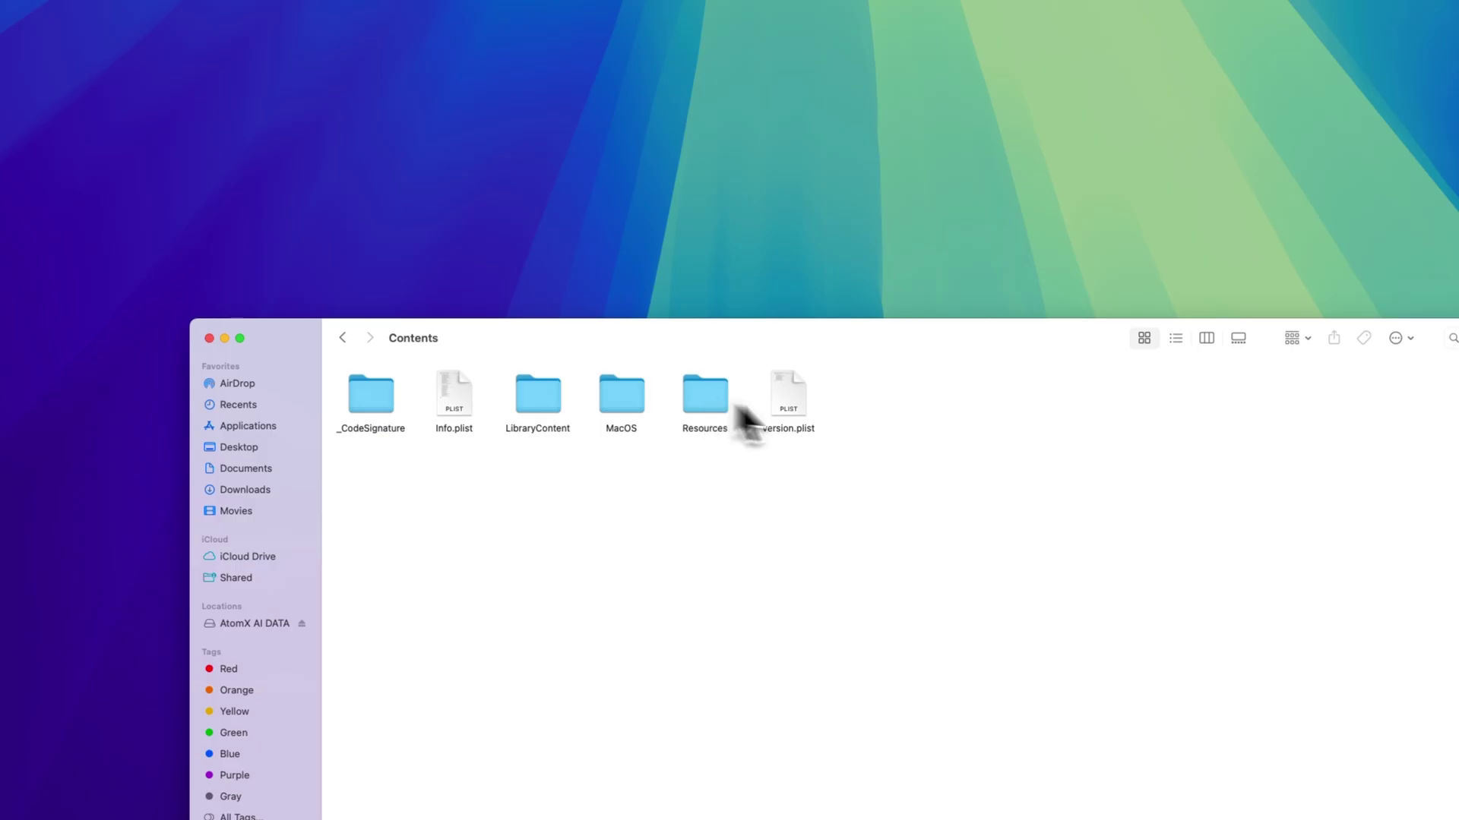
key("r")
key("super+Down")
key("t")
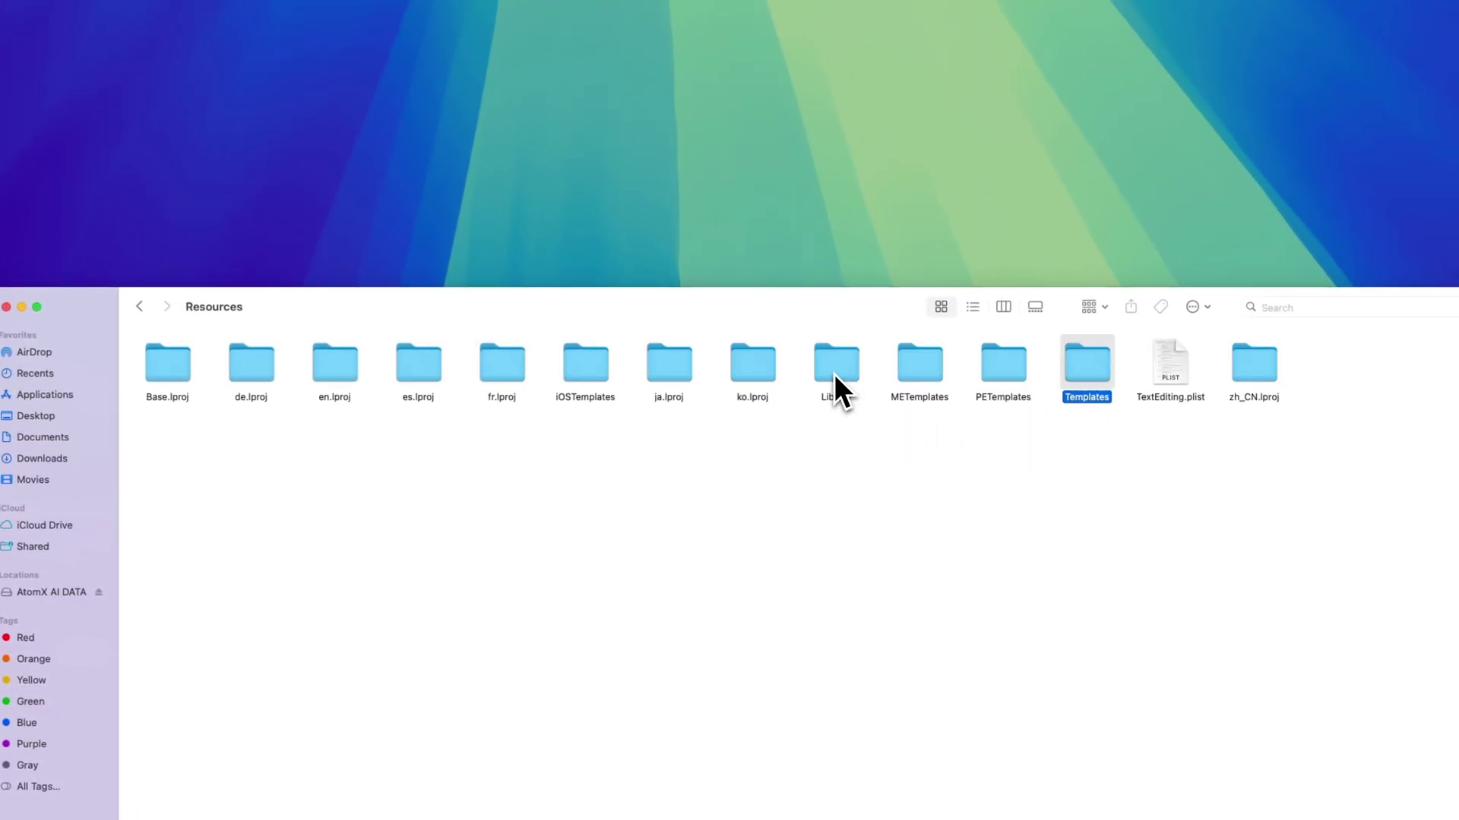
key("super+Down")
Move the NEON Transition Pack Part 03 folder into the package's Templates › Transitions folder
key("t")
key("r")
key("super+Down")
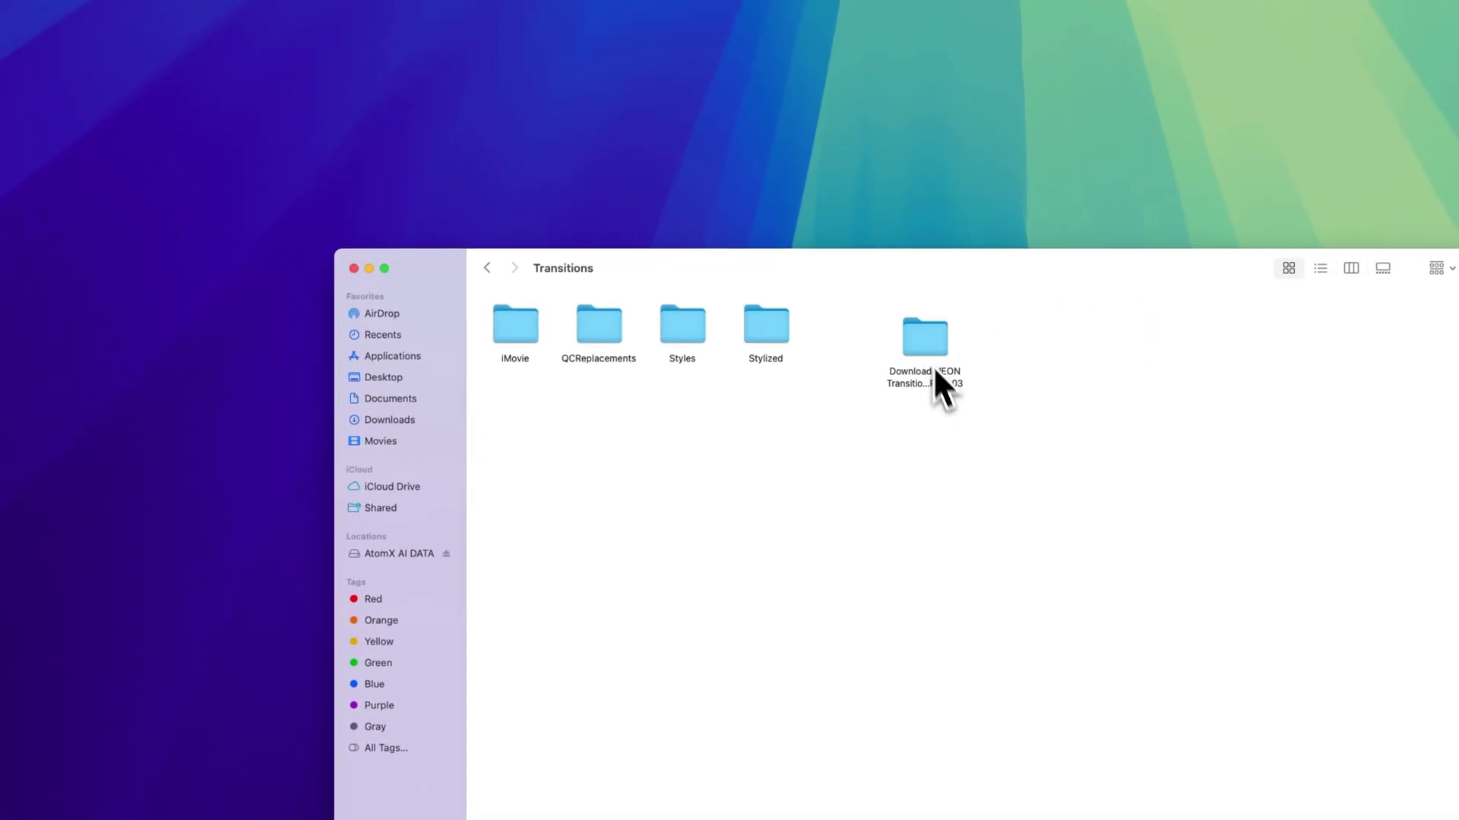
left_click_drag(947, 354, 948, 357)
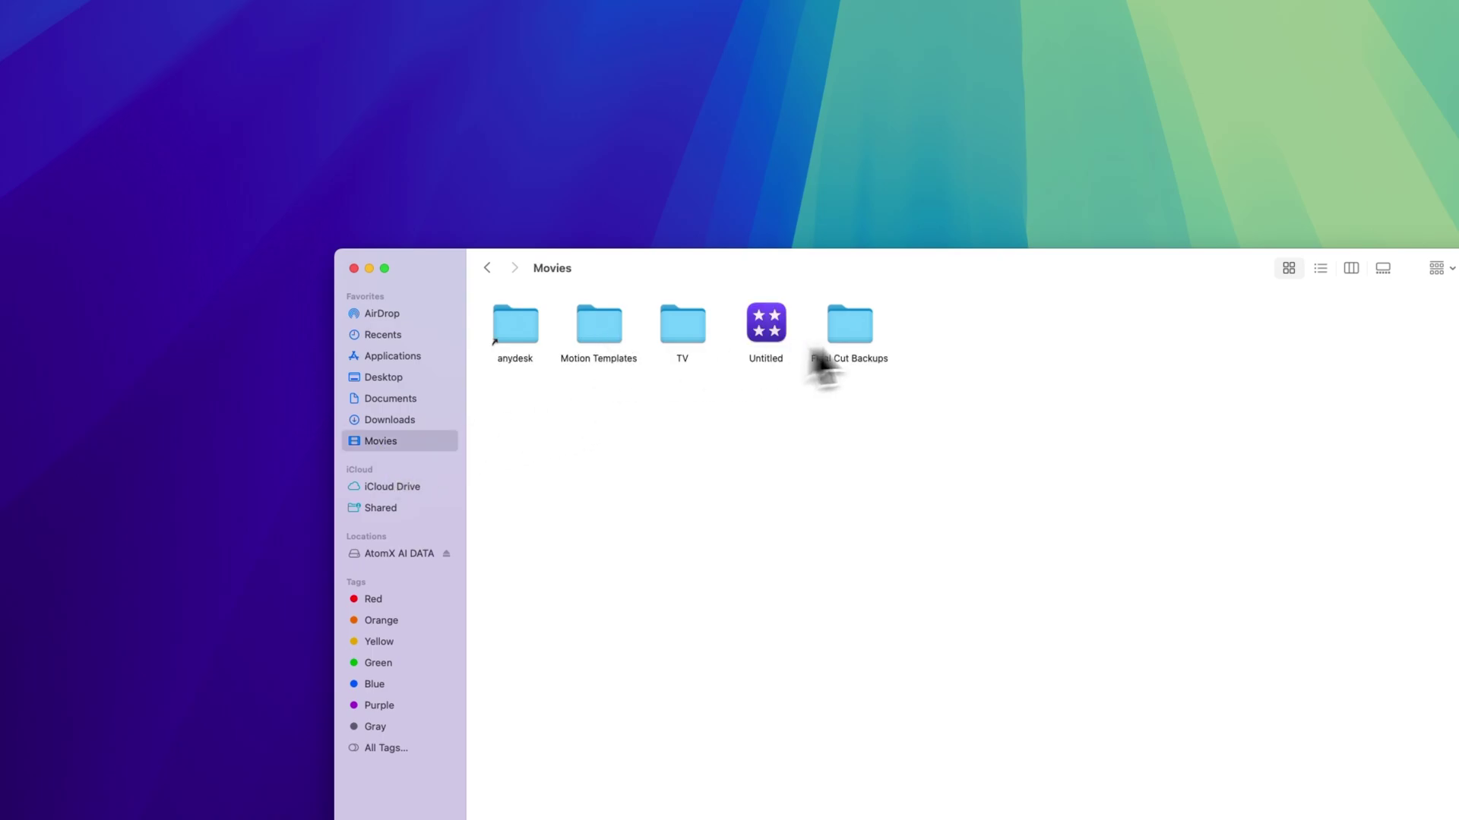
Check Motion Templates › Transitions, selecting the NEON Transition Pack Part 01 folder there
key("m")
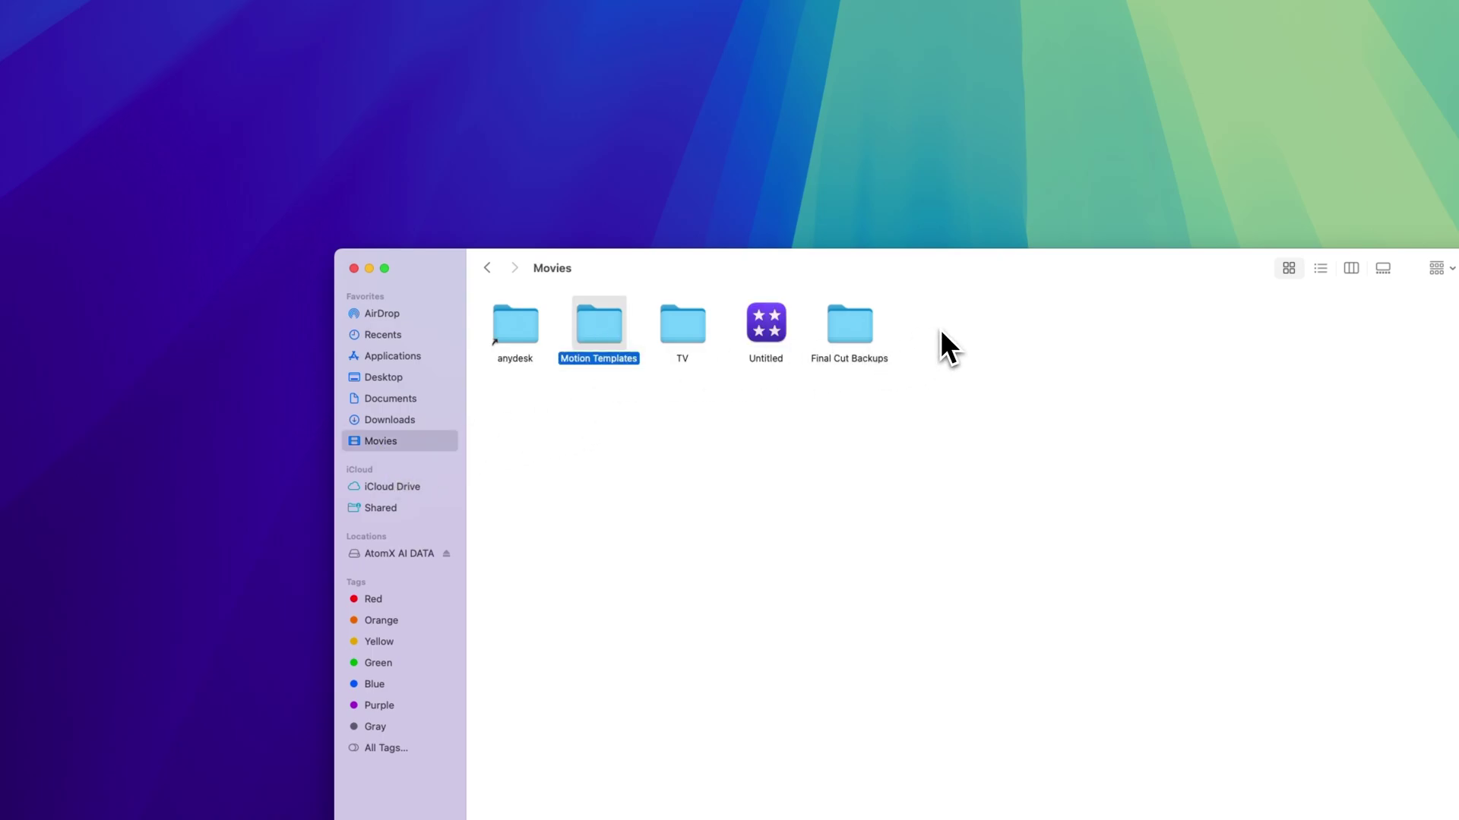
key("super+Down")
key("t")
key("r")
key("super+Down")
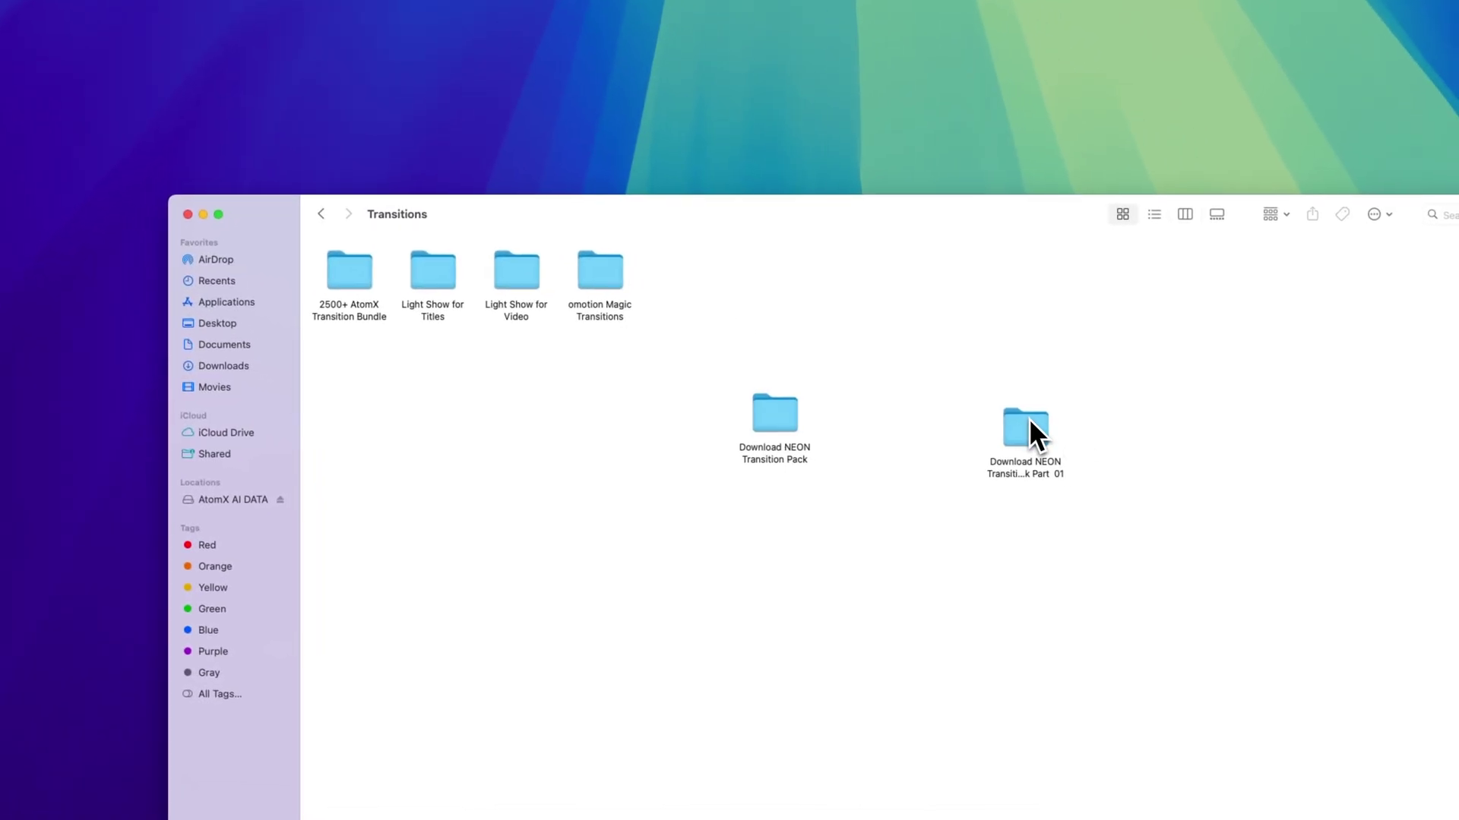
left_click(1029, 420)
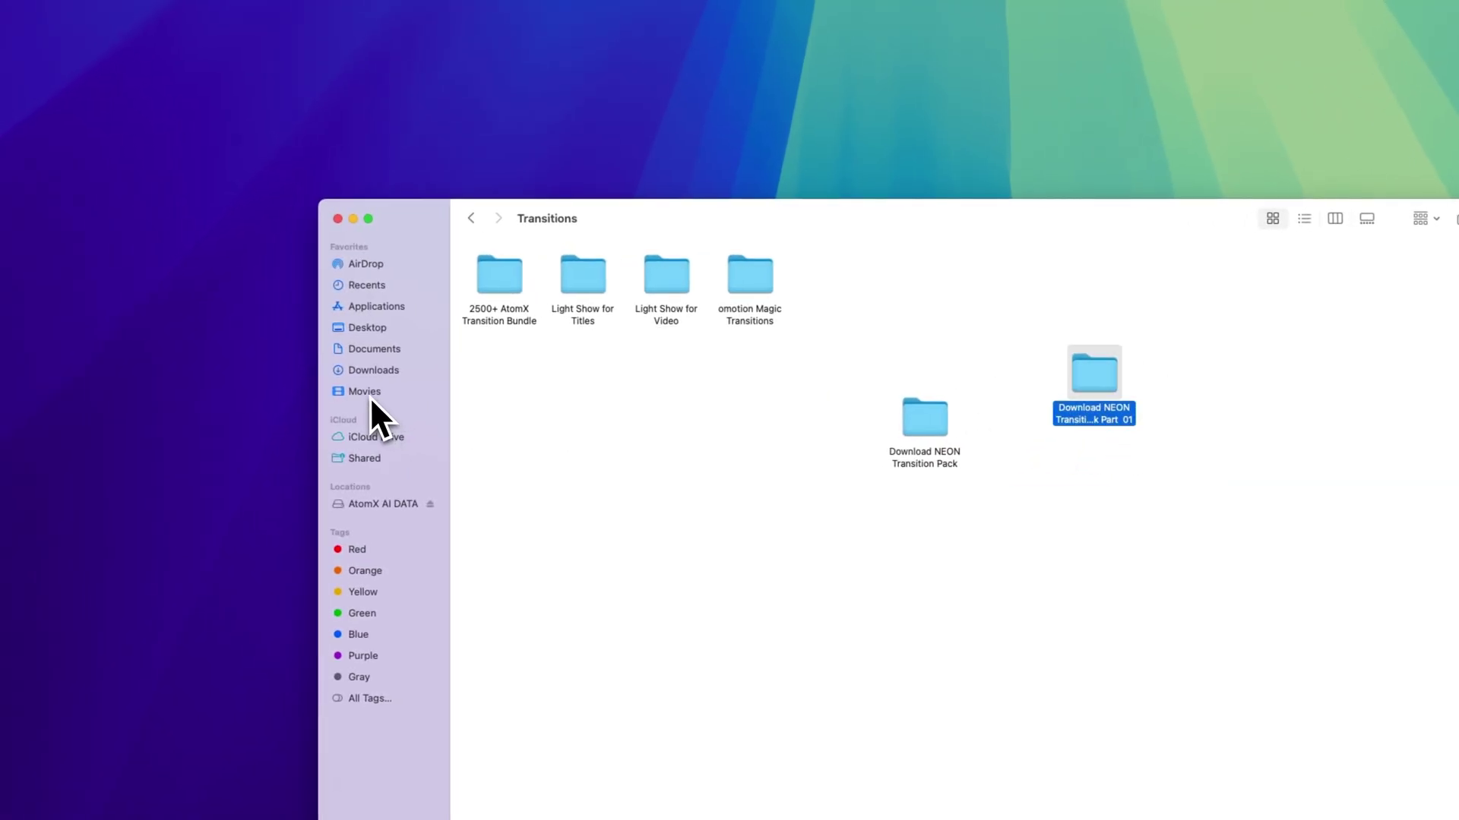
Revisit Movies › Motion Templates and return to the Movies folder
left_click(370, 394)
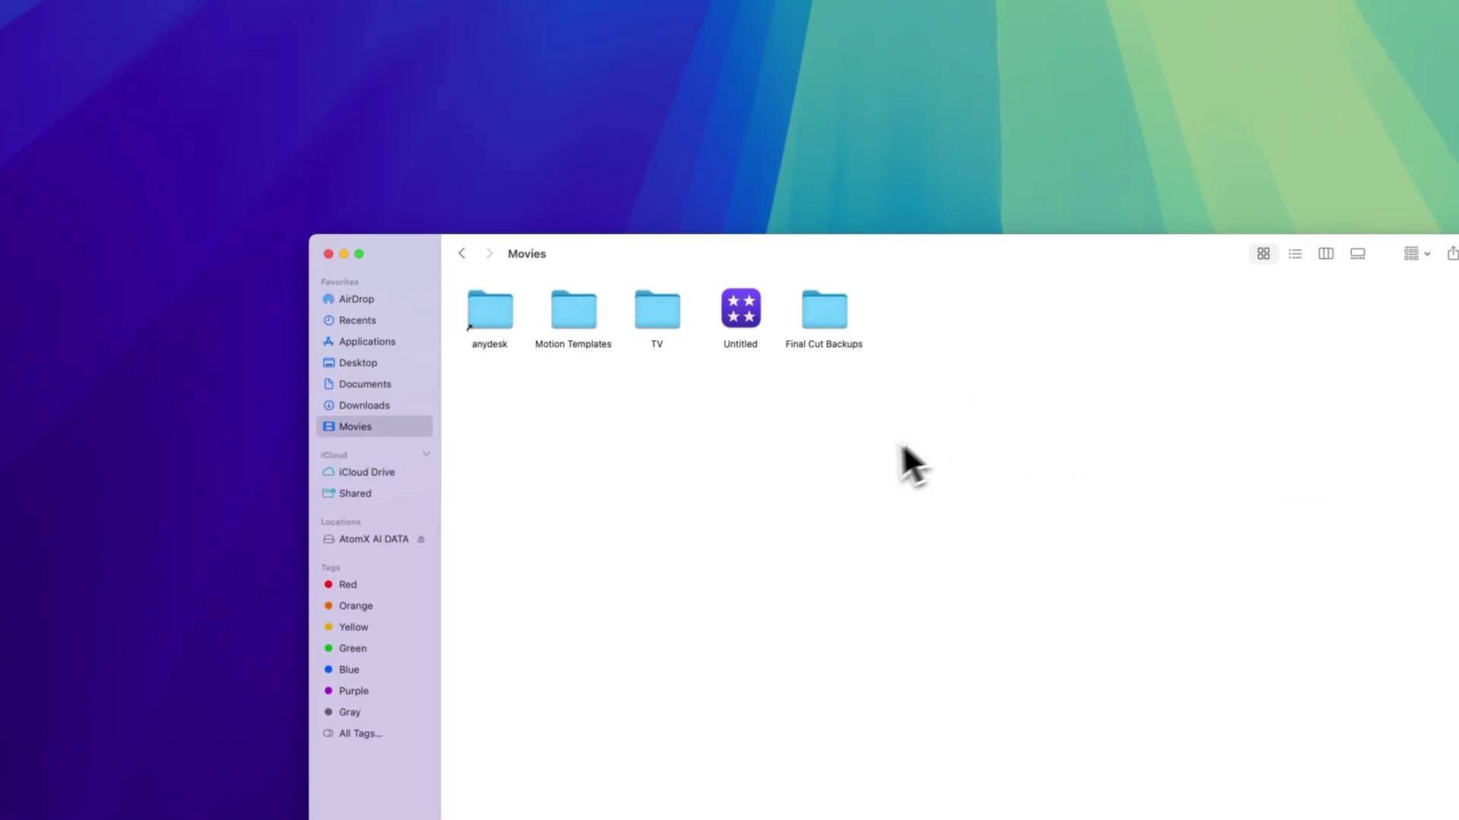
key("m")
key("super+Down")
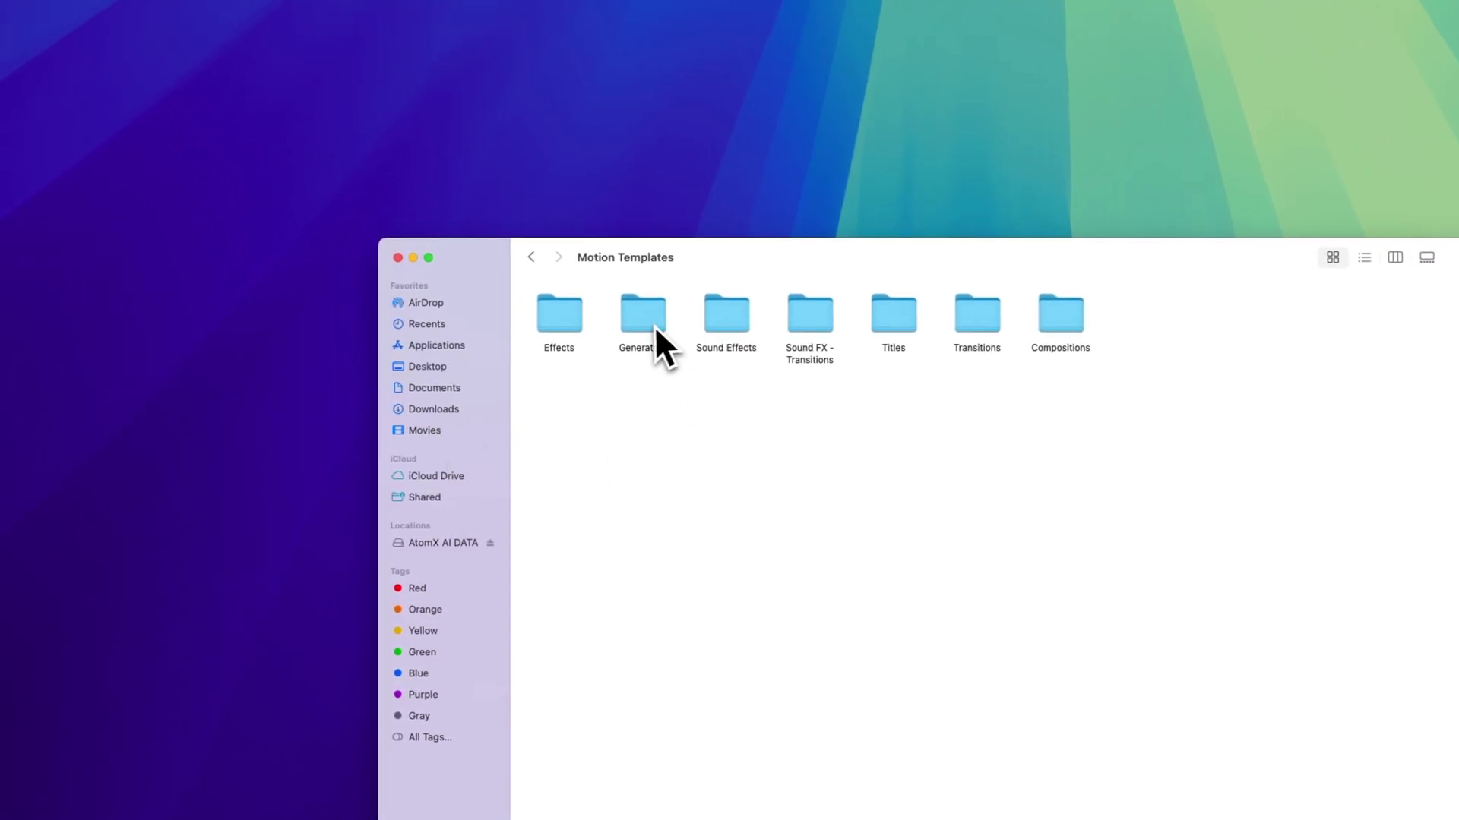
key("super+bracketleft")
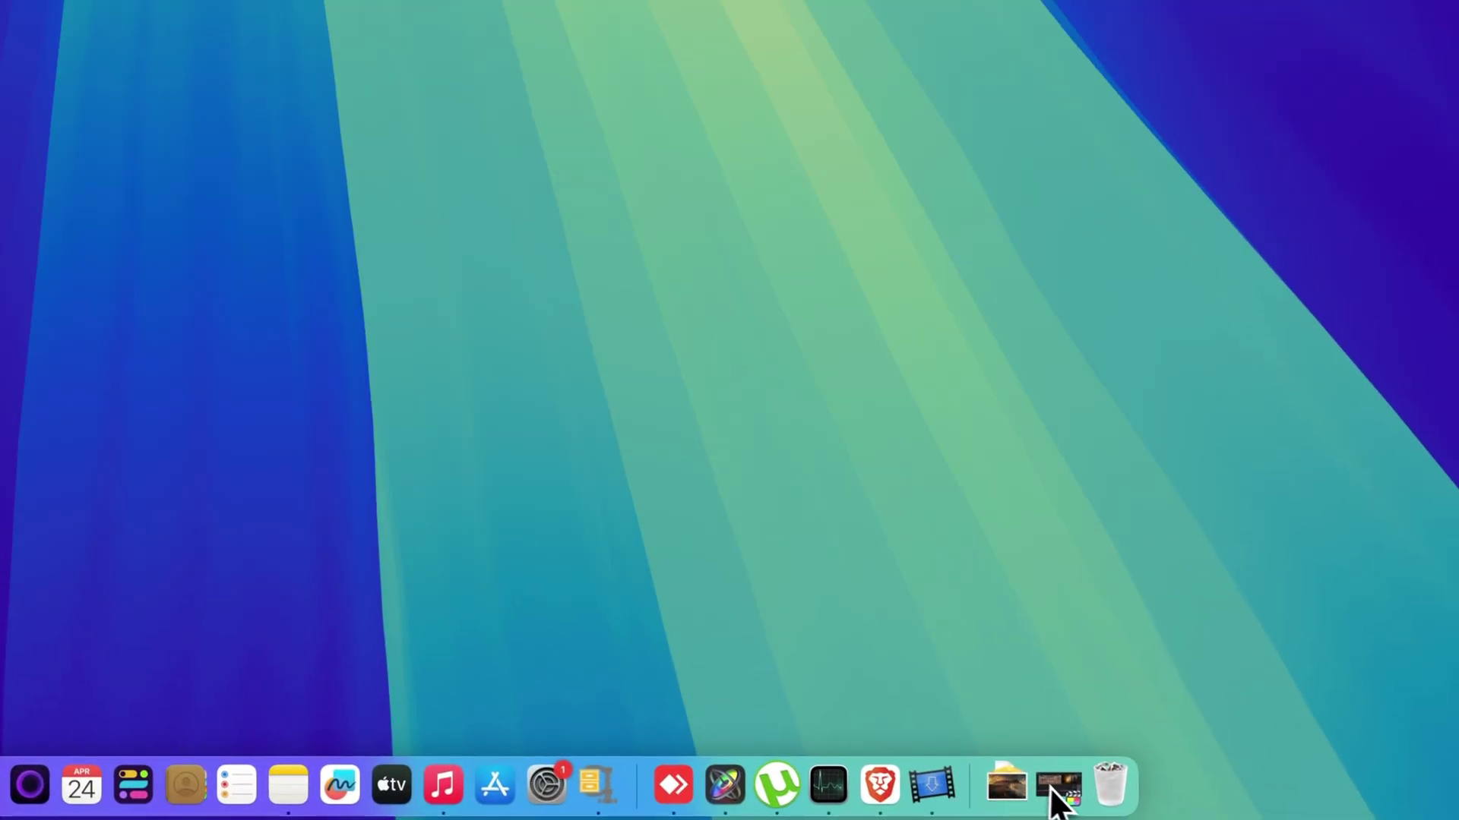
In the NEON Part 03 category, preview the Abstract Transition 04 and Channel Glitch transitions
left_click(1064, 790)
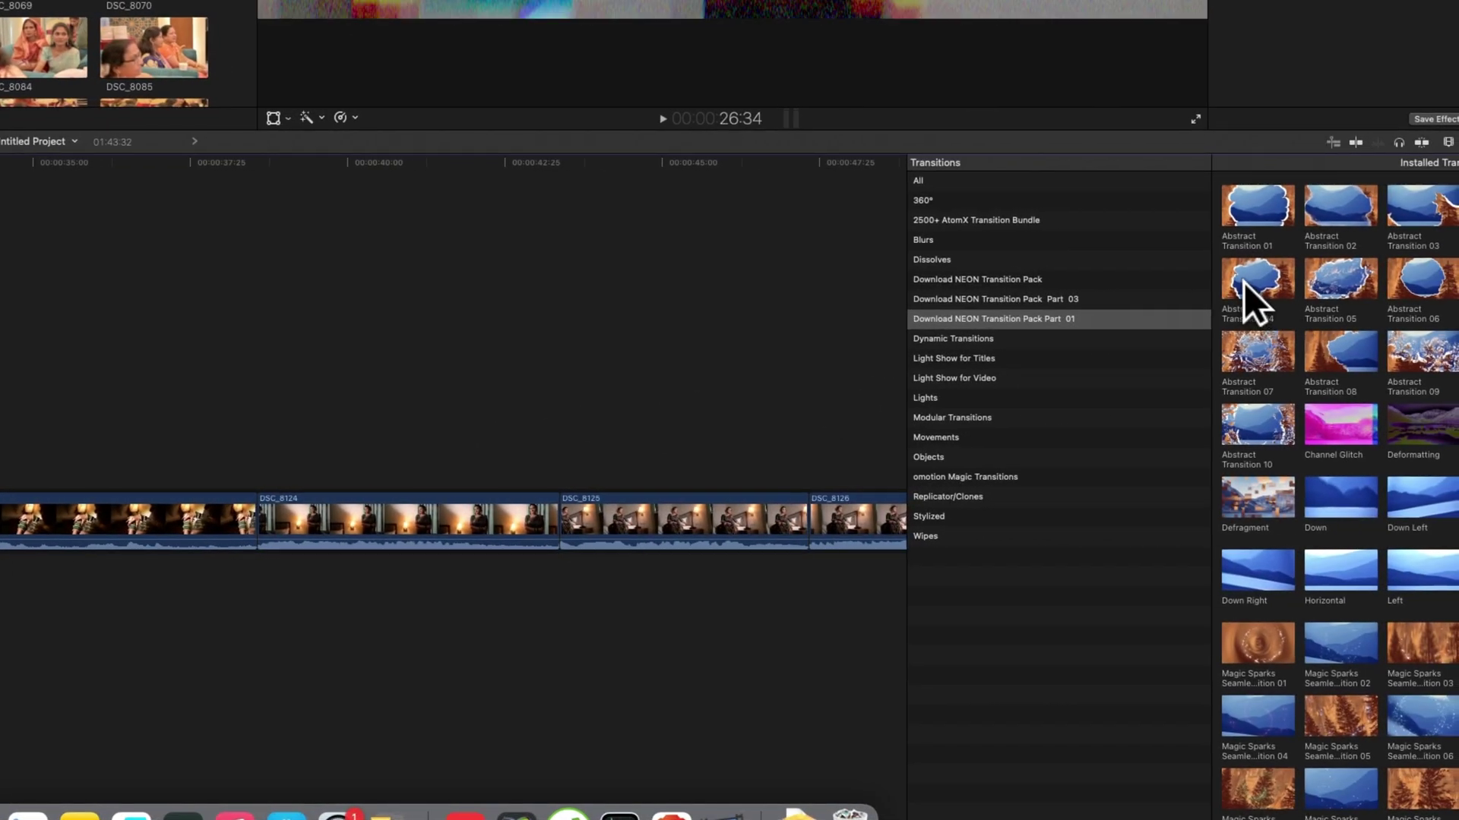
left_click(1247, 280)
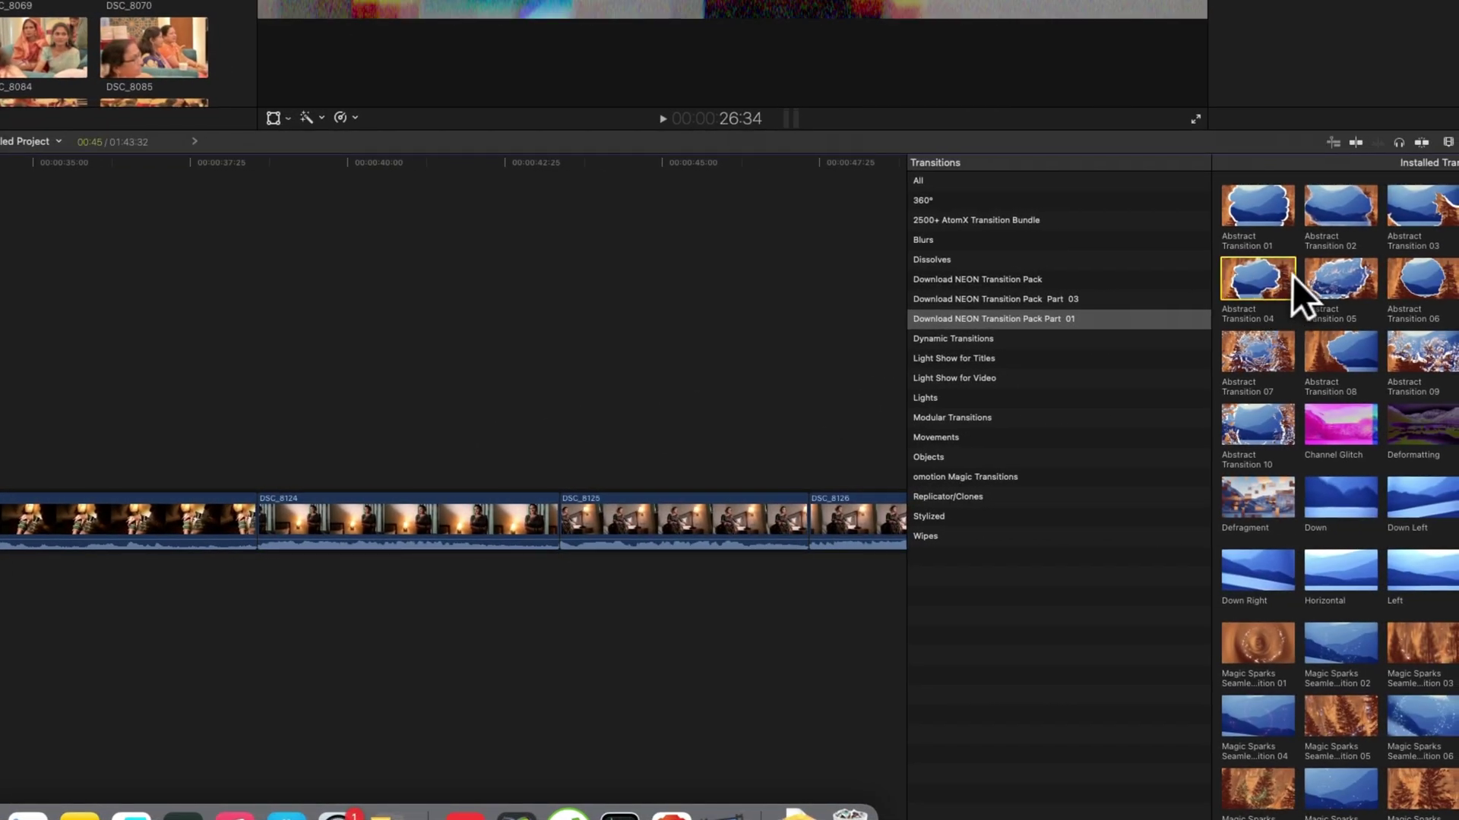
left_click(1055, 300)
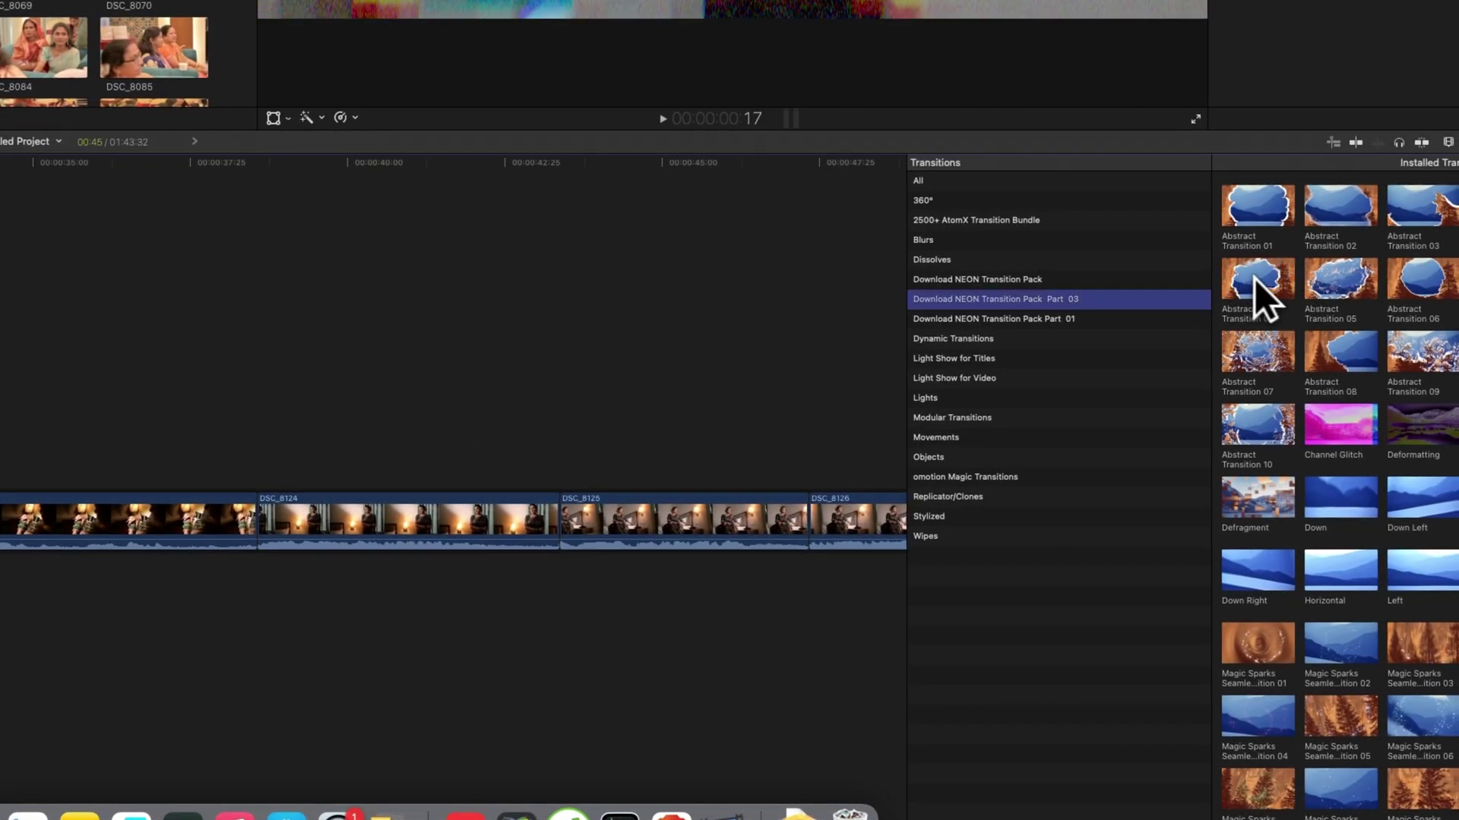
left_click(1314, 355)
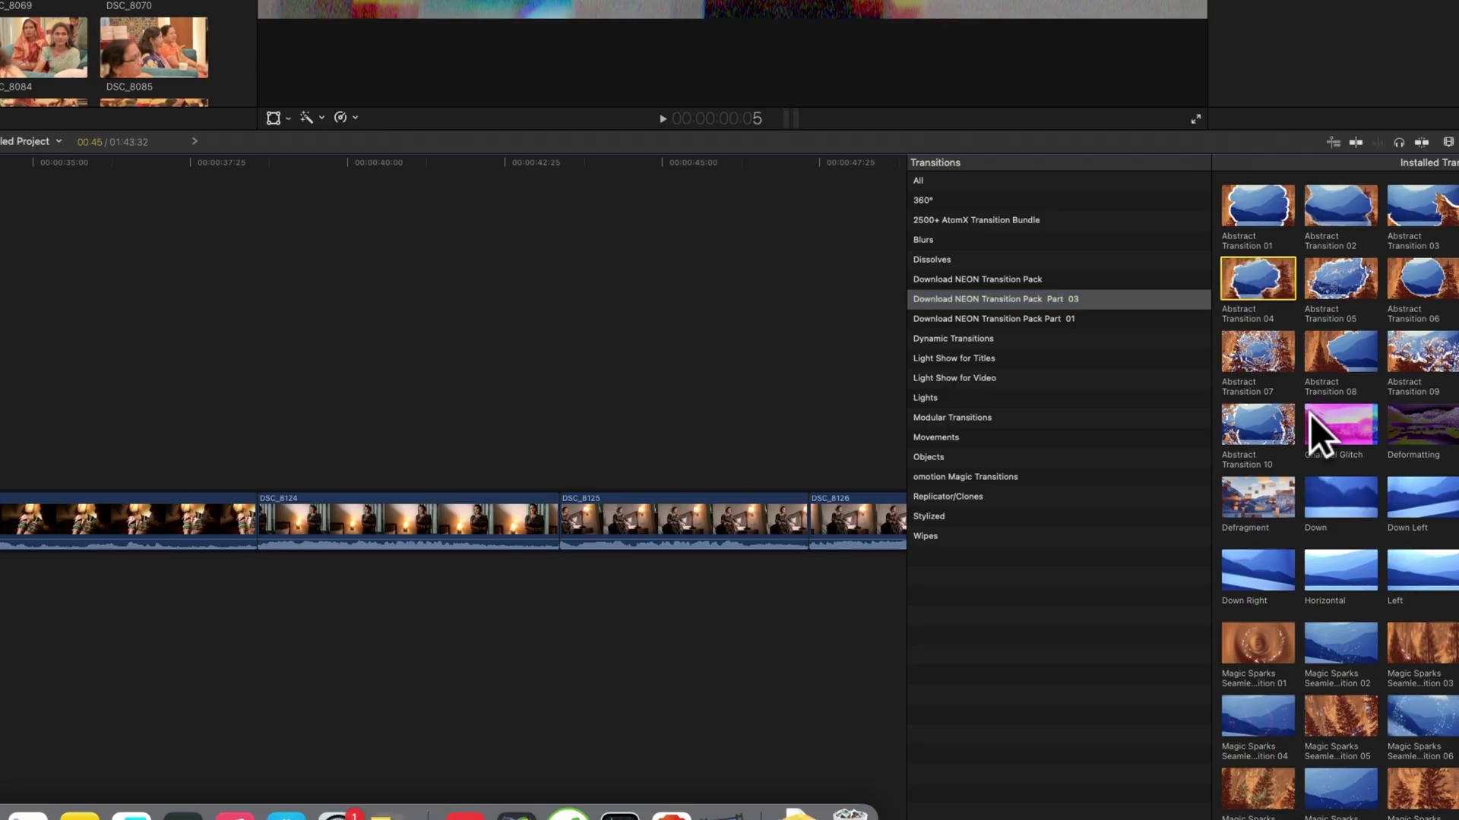
left_click(1341, 424)
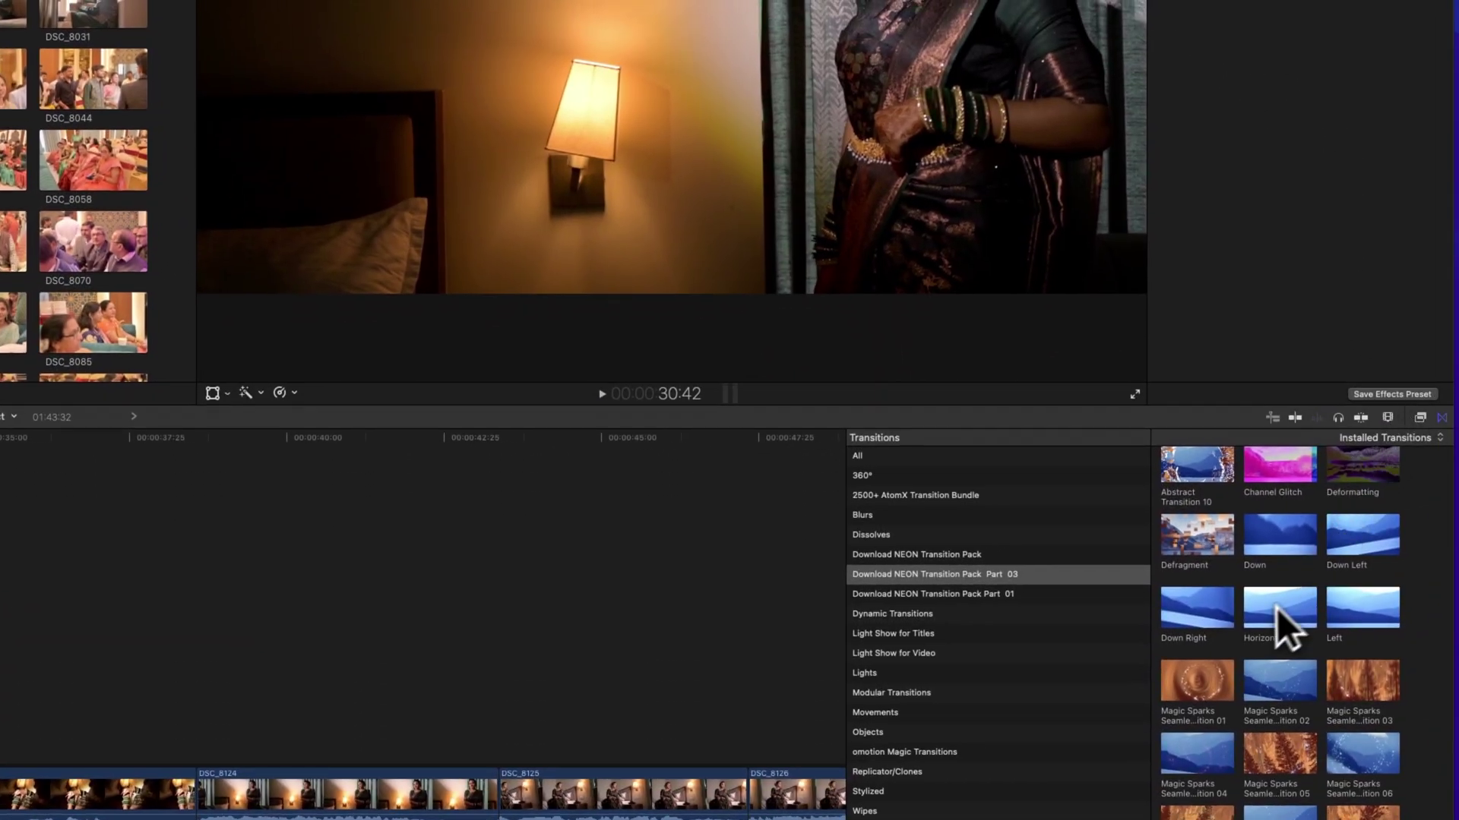
key("super+5")
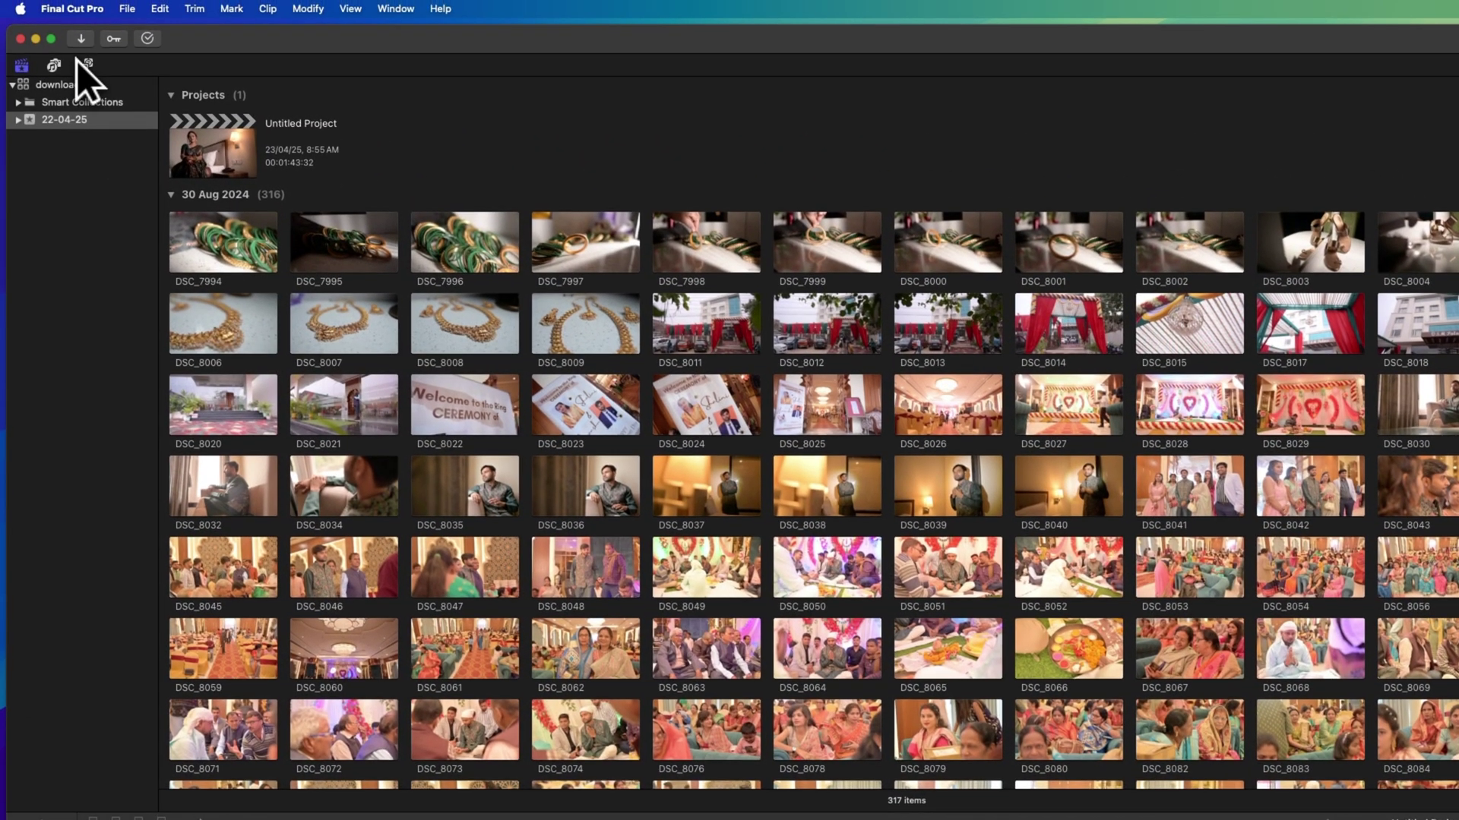
Open Titles and Generators, view the Elements category's Stats title, then list all titles
key("alt+super+1")
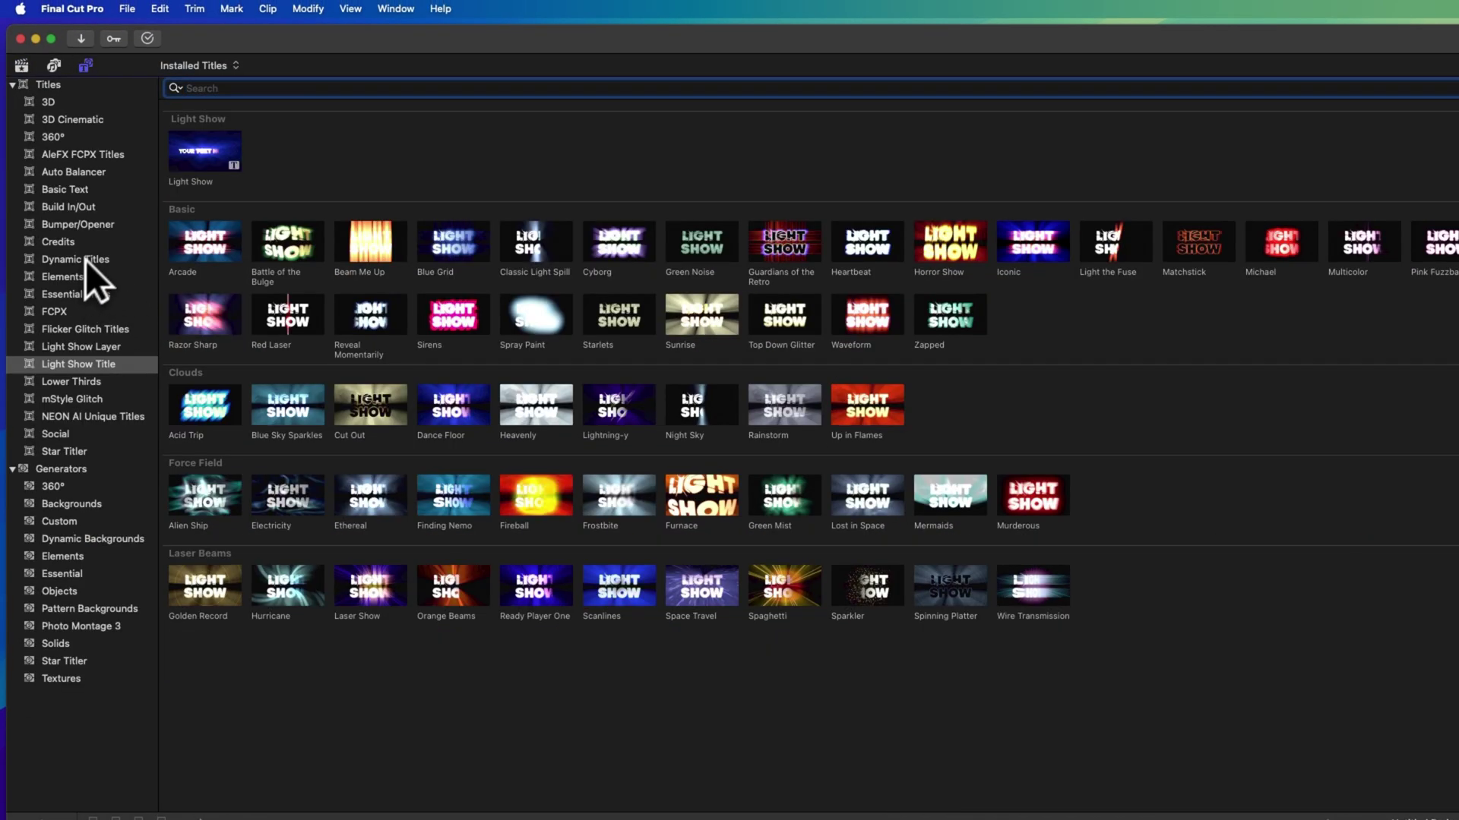
left_click(84, 294)
key("Up")
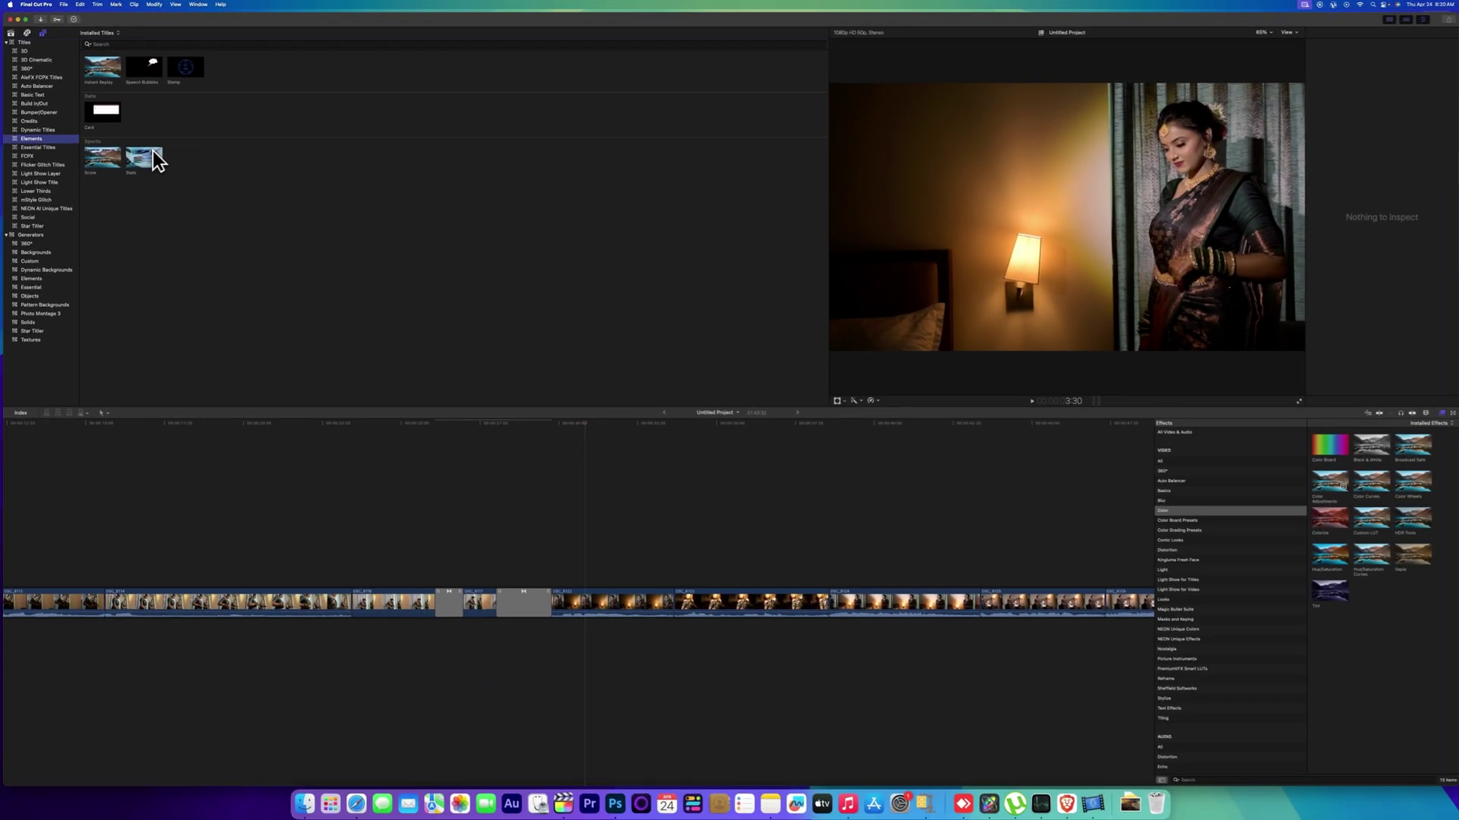
left_click(153, 159)
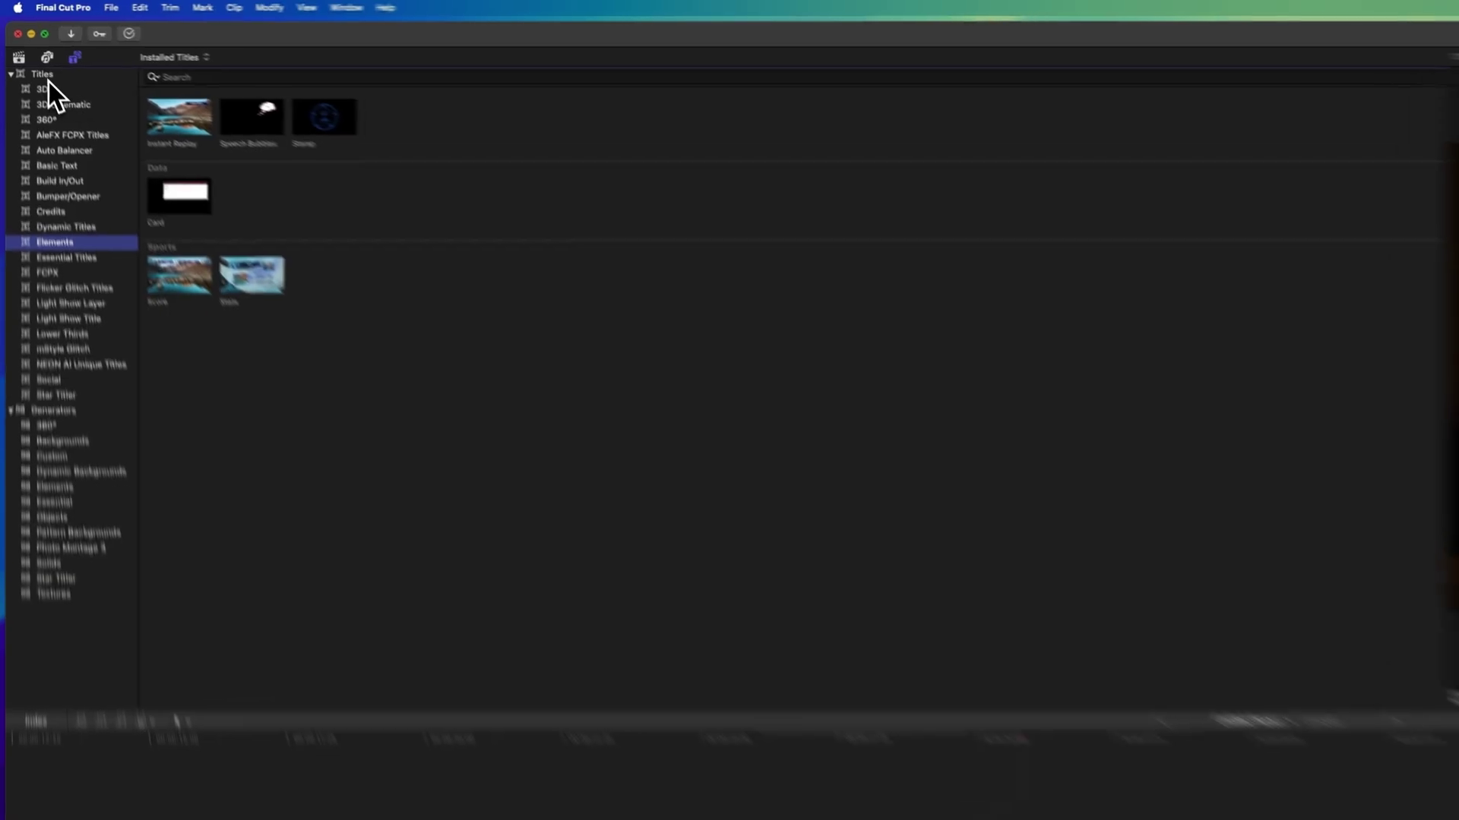
left_click(51, 90)
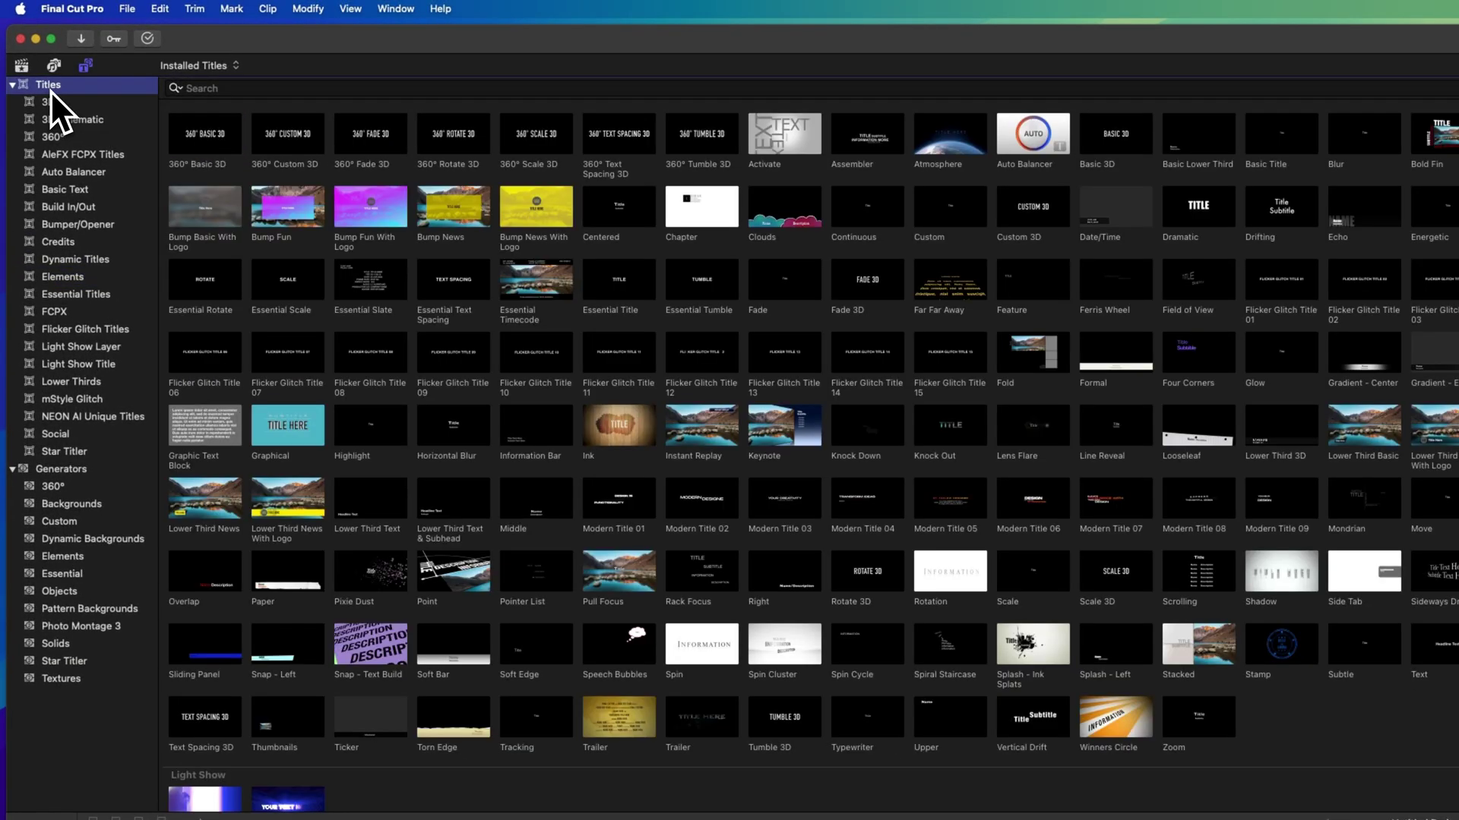